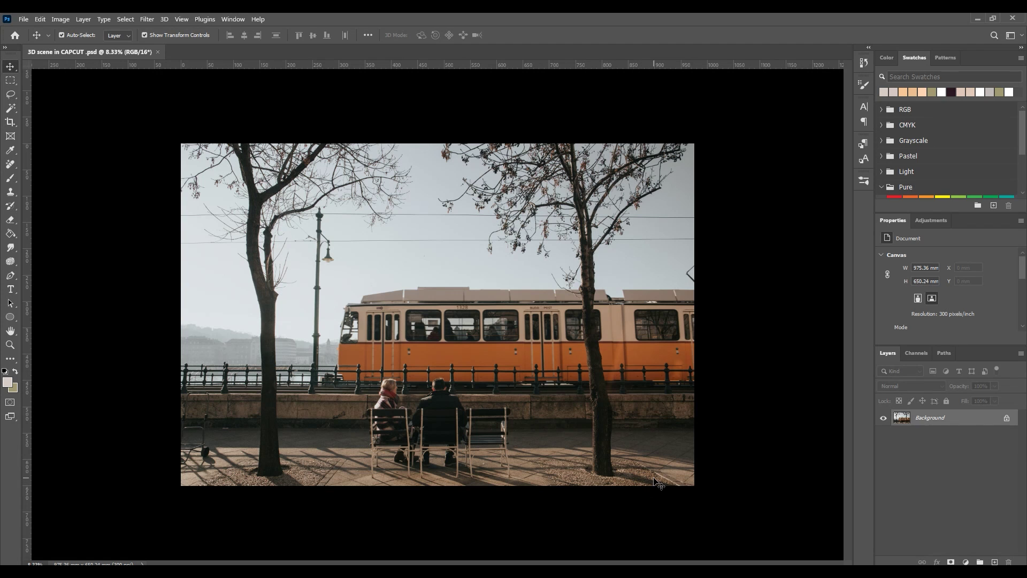
# - Duplicate the tram photo's Layer 0 with Ctrl+J, creating Layer 0 copy above it
pyautogui.click(1008, 420)
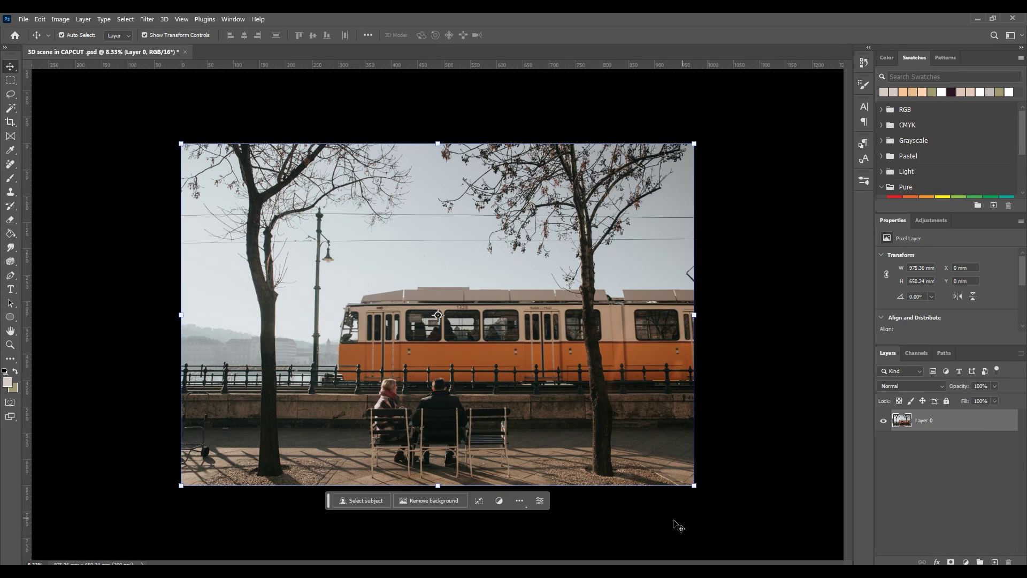
pyautogui.scroll(5, 425, 426)
pyautogui.scroll(2, 408, 509)
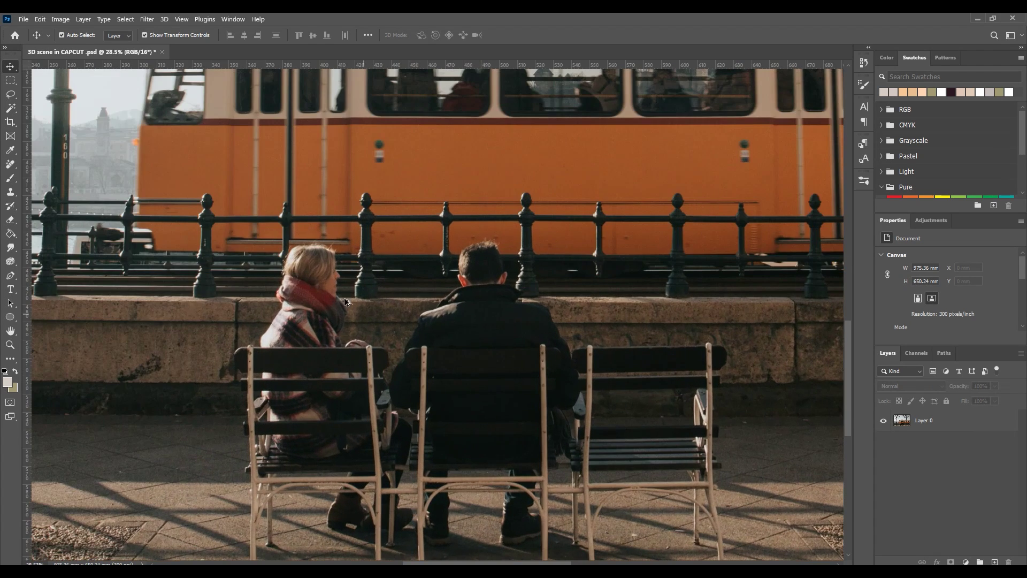
pyautogui.scroll(-3, 578, 383)
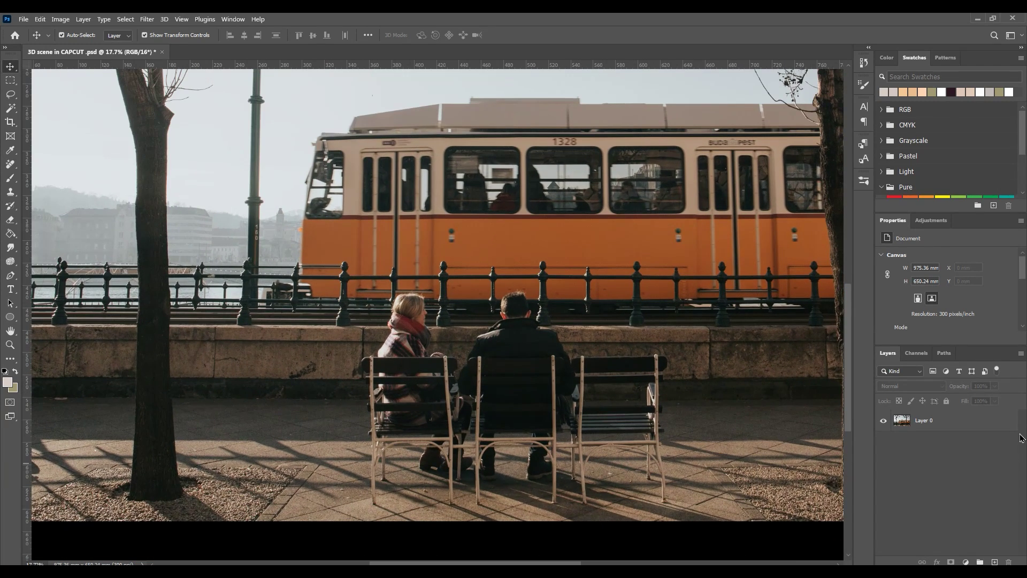
pyautogui.click(1006, 424)
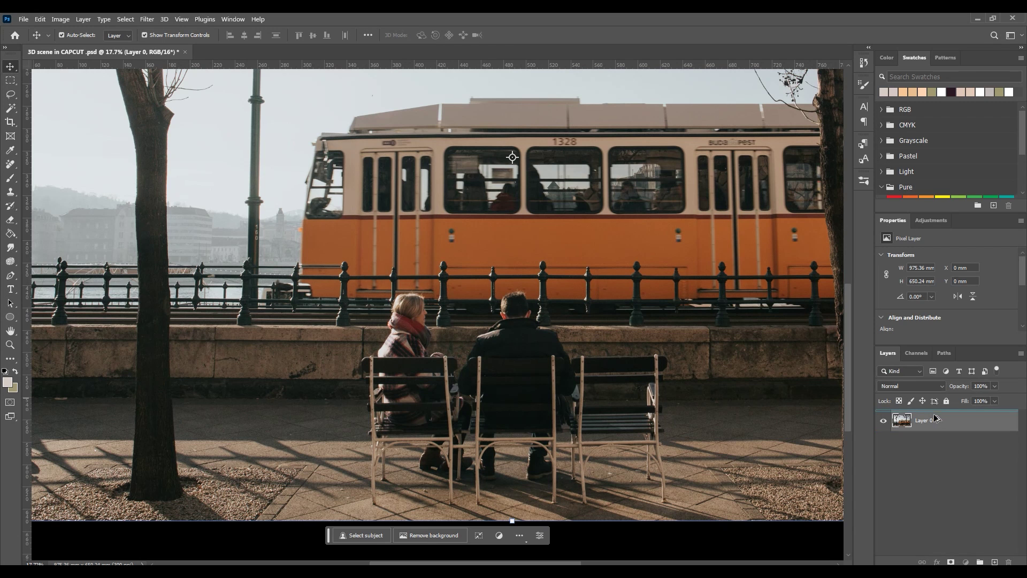
pyautogui.hotkey('ctrl', 'j')
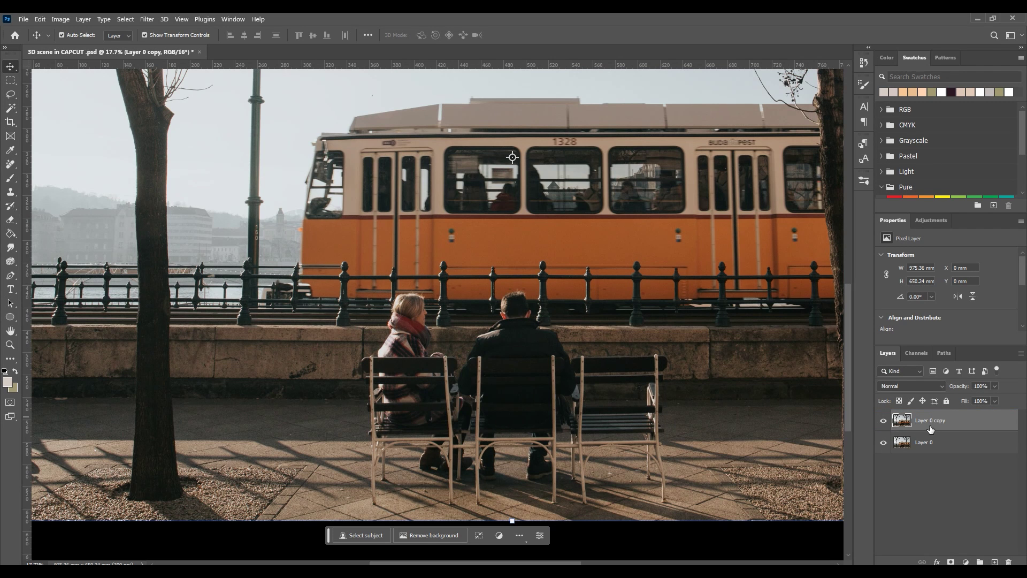
pyautogui.scroll(3, 551, 370)
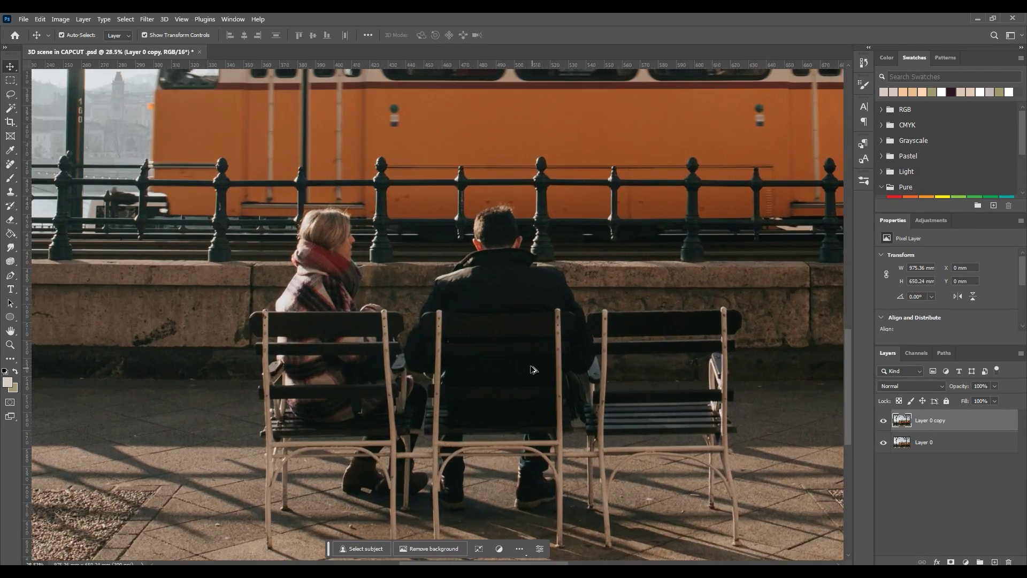
pyautogui.scroll(1, 532, 364)
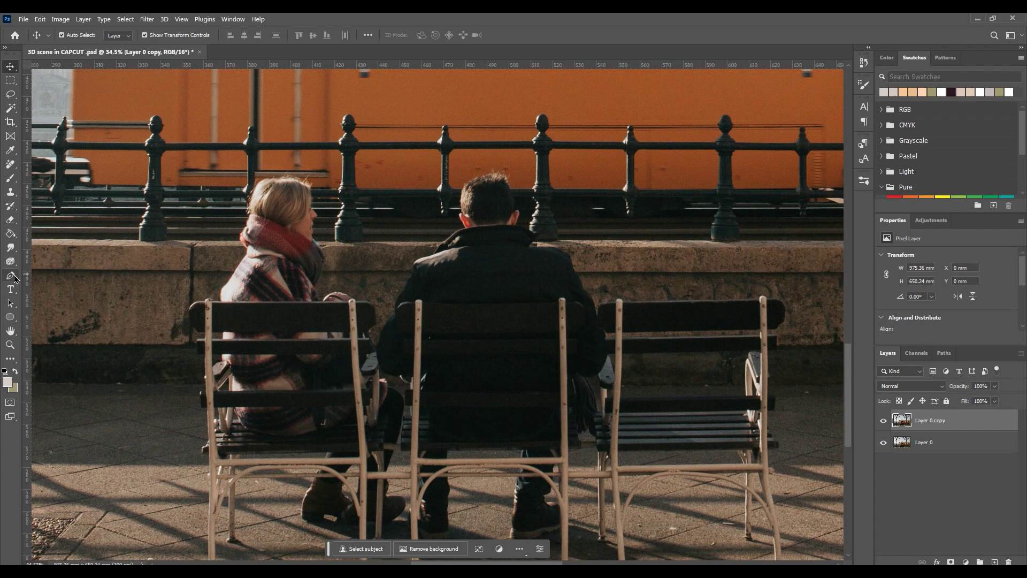
pyautogui.click(12, 276)
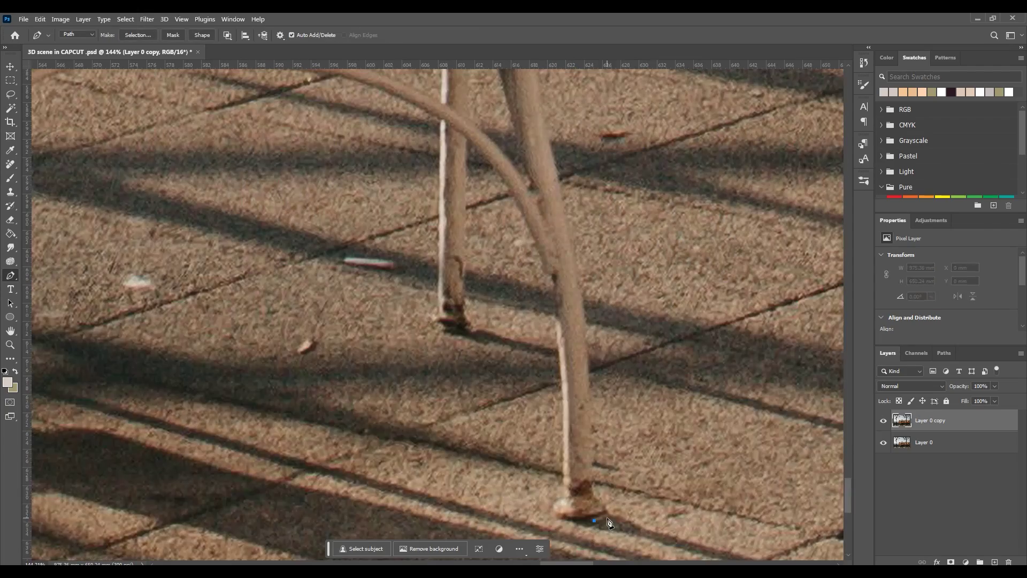
# - Trace a pen path around the seated couple and their chairs, from chair leg to shoulders
pyautogui.moveTo(609, 518); pyautogui.dragTo(596, 499)
pyautogui.scroll(-2, 587, 367)
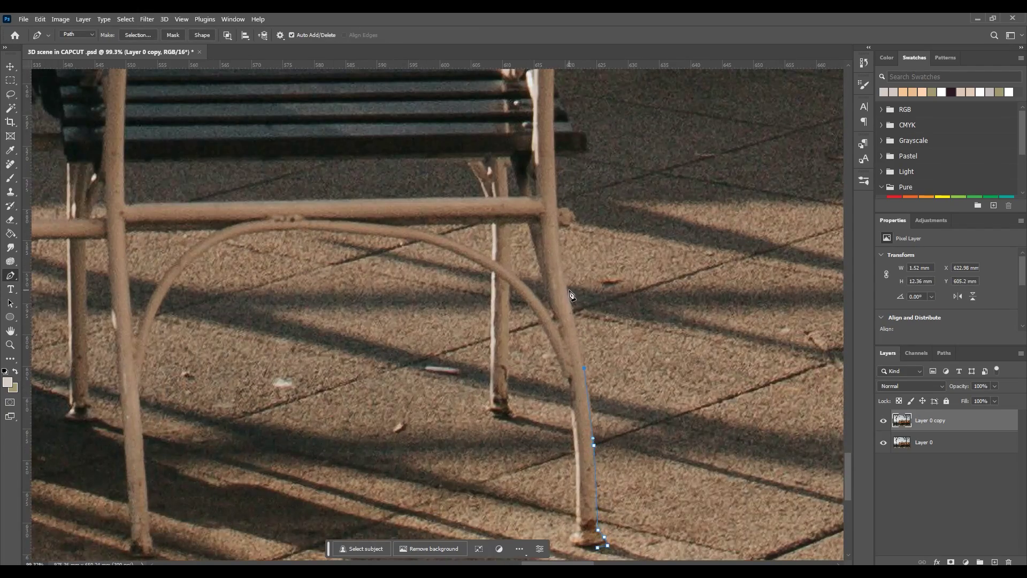
pyautogui.scroll(2, 589, 157)
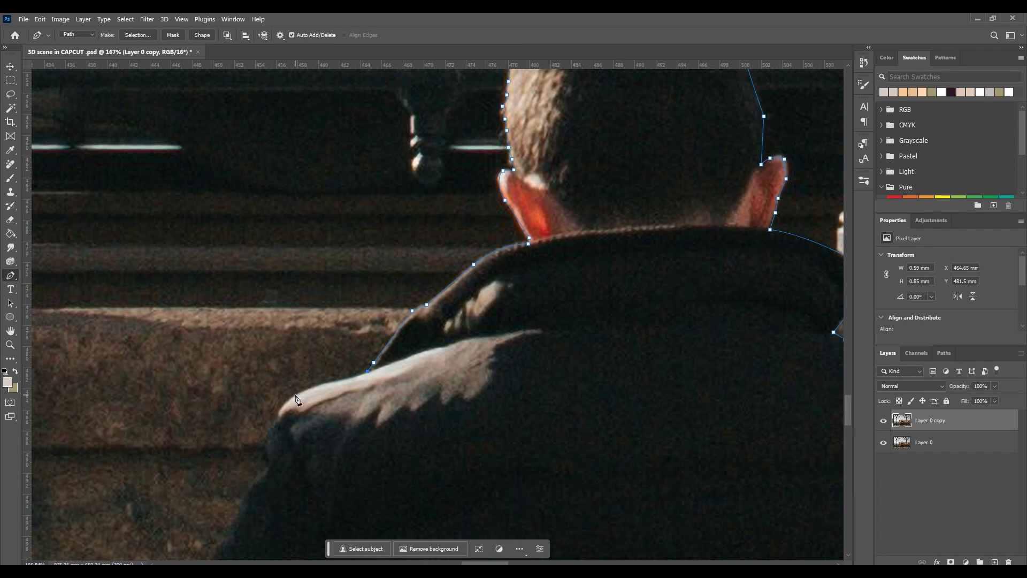
pyautogui.scroll(2, 296, 398)
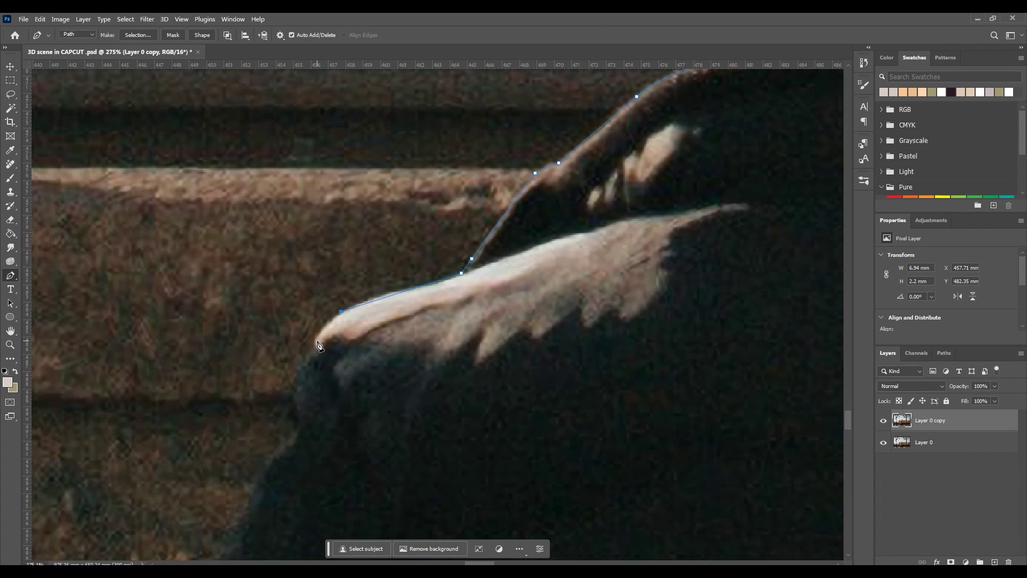
pyautogui.click(316, 360)
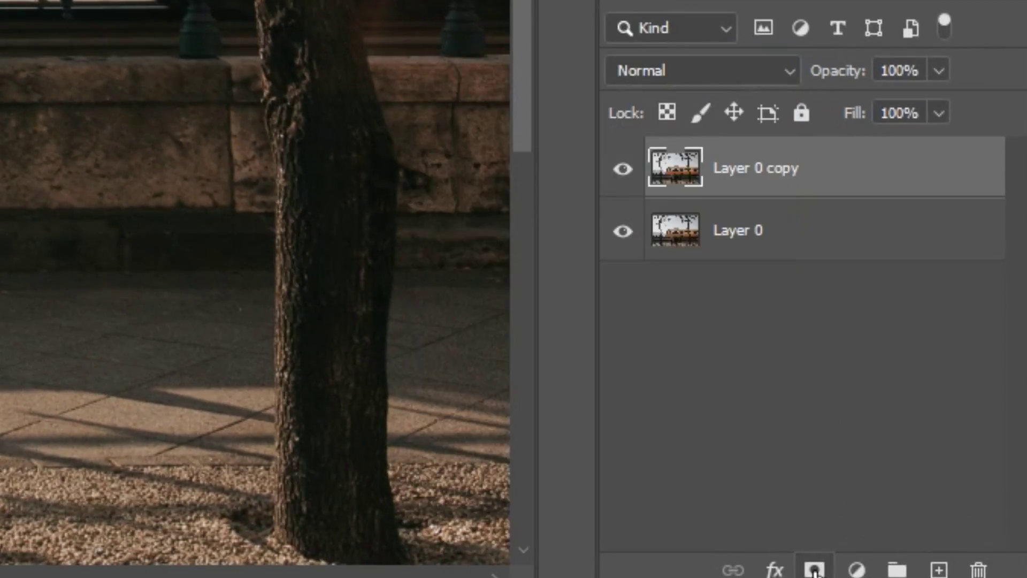
# - Turn the traced path into a vector mask on Layer 0 copy and save the document
pyautogui.click(815, 573)
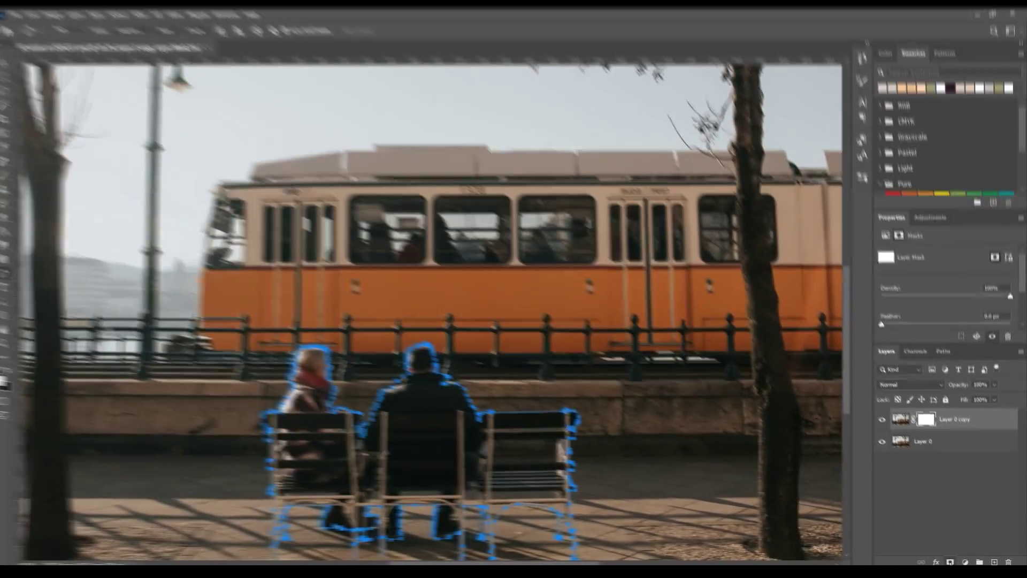
pyautogui.click(815, 572)
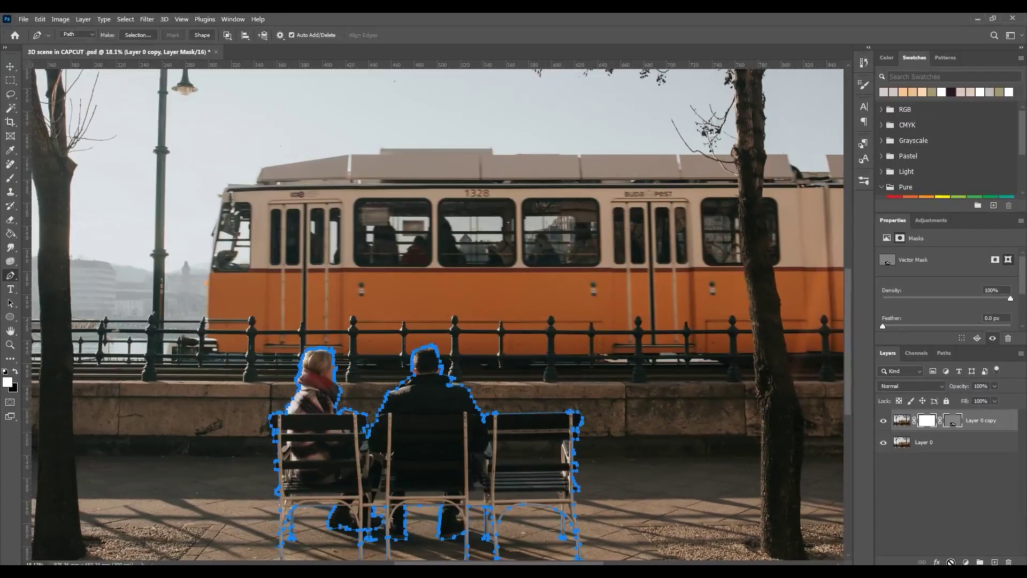
pyautogui.click(963, 483)
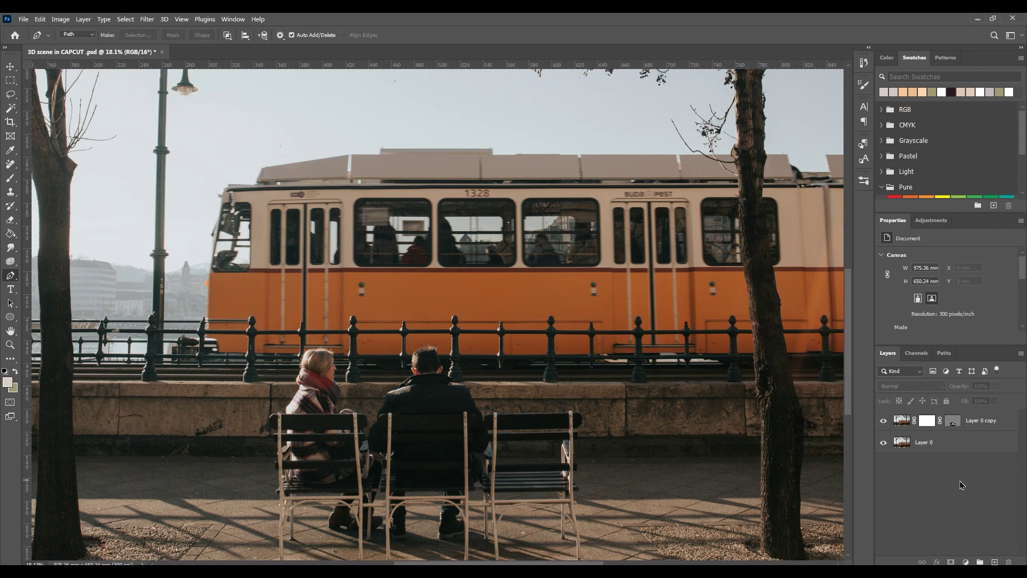
pyautogui.hotkey('ctrl', 's')
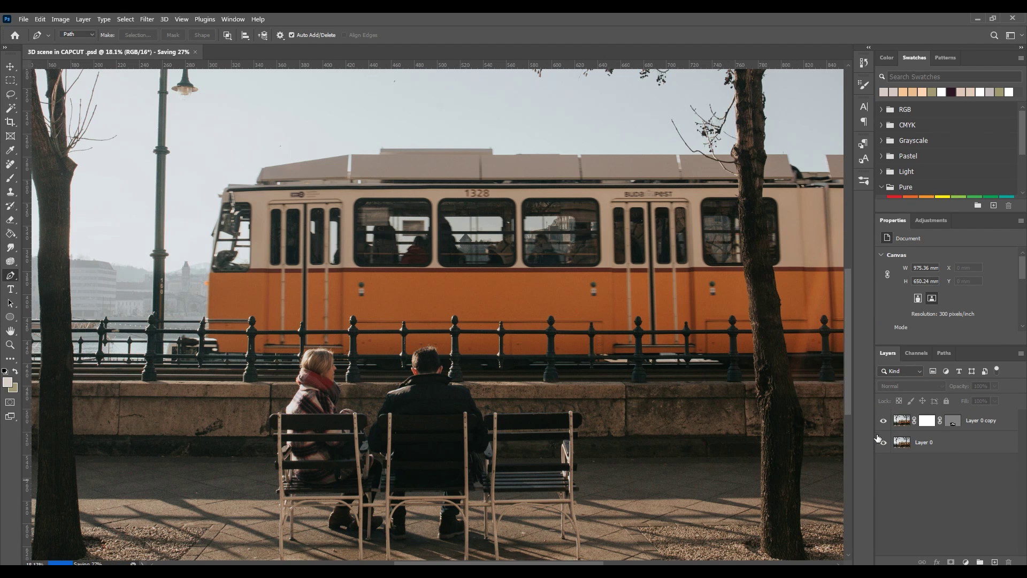
# - Hide Layer 0 and paint black on the mask to hide ground beneath the chair rail
pyautogui.click(884, 443)
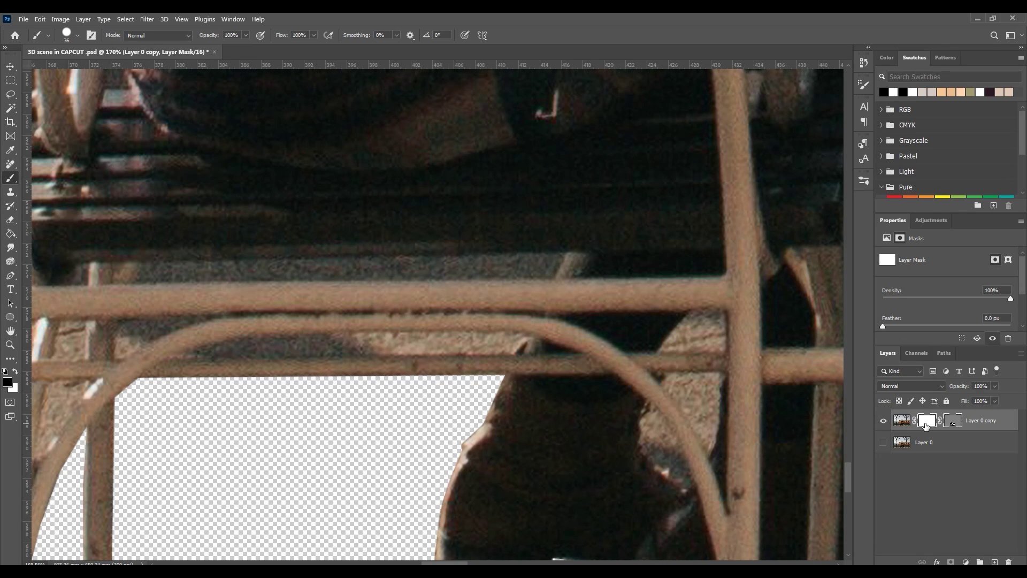
pyautogui.click(357, 367)
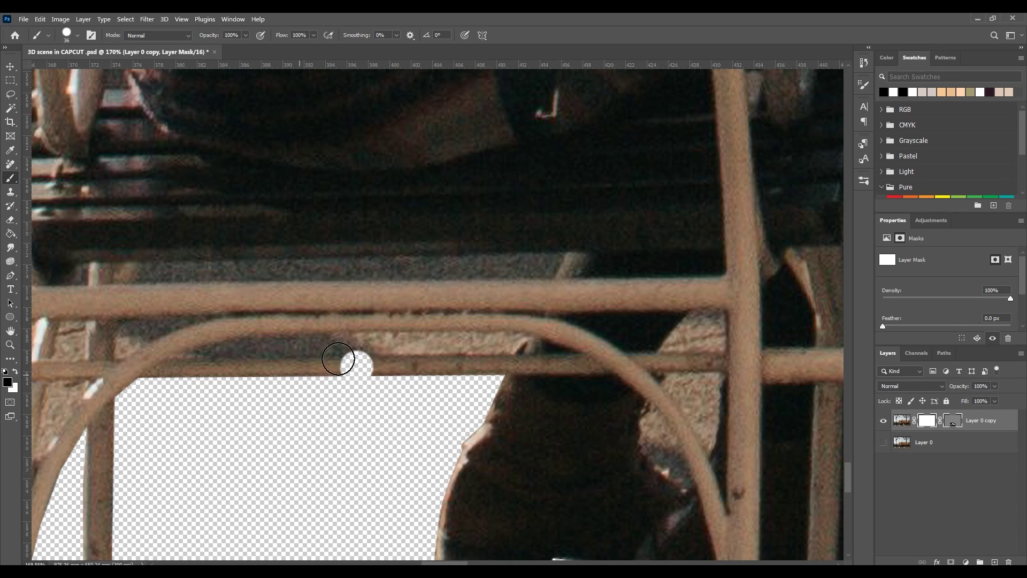
pyautogui.moveTo(274, 366)
pyautogui.mouseDown()
pyautogui.moveTo(455, 365)
pyautogui.moveTo(311, 341)
pyautogui.moveTo(243, 294)
pyautogui.moveTo(337, 343)
pyautogui.mouseUp()
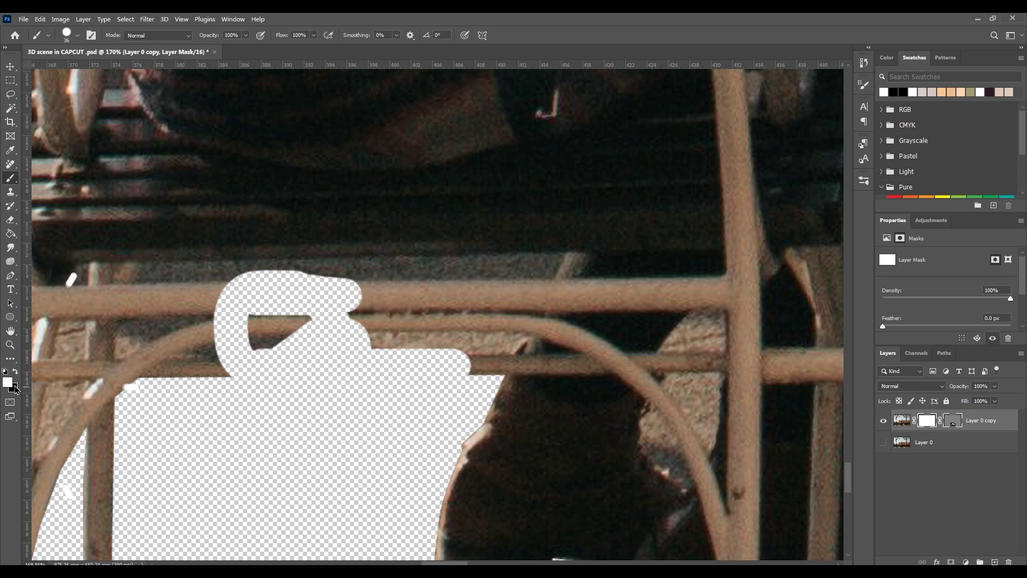
pyautogui.moveTo(247, 315)
pyautogui.mouseDown()
pyautogui.moveTo(374, 294)
pyautogui.moveTo(328, 280)
pyautogui.mouseUp()
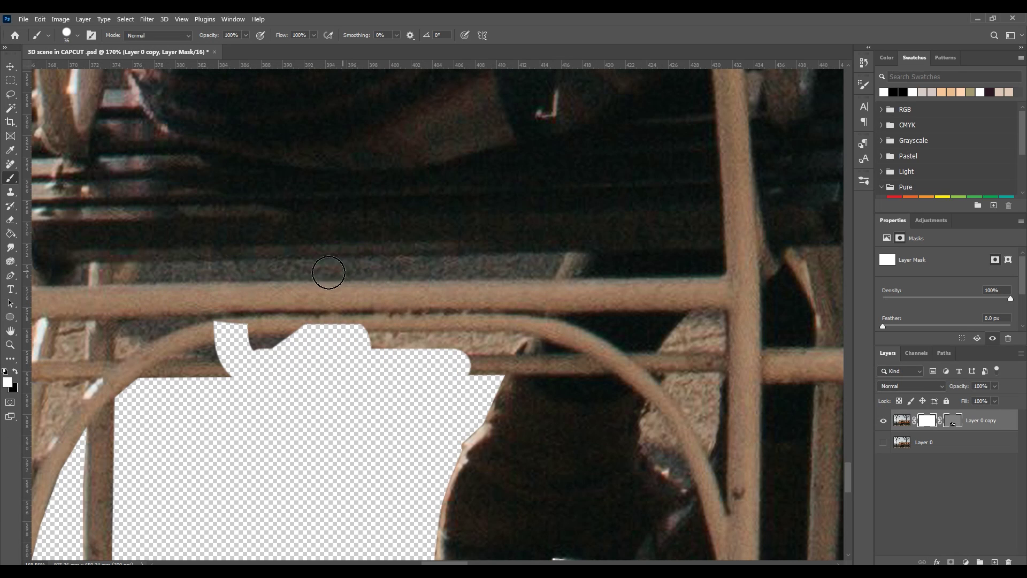
pyautogui.hotkey('ctrl', 'z')
pyautogui.hotkey('ctrl', 'z')
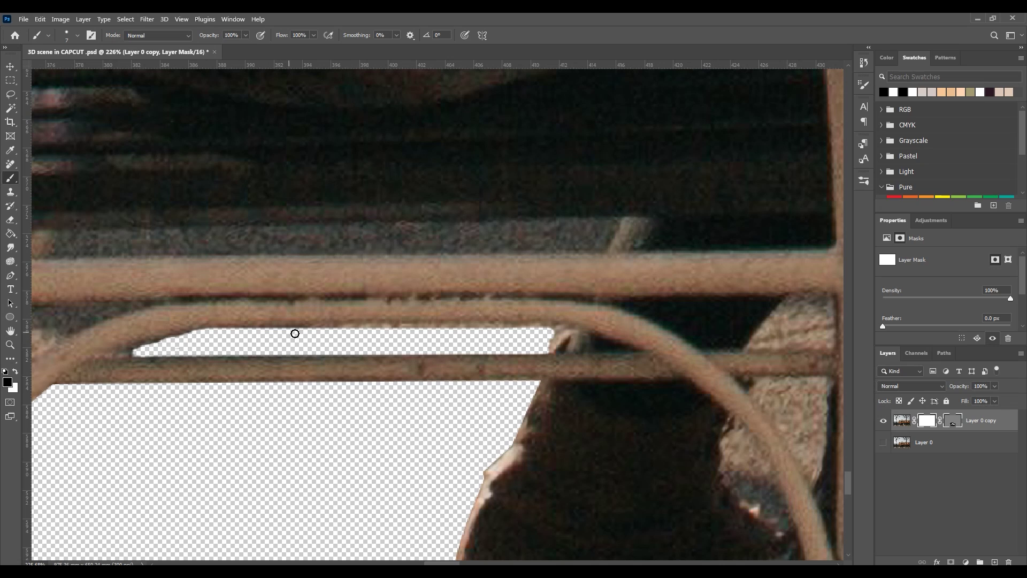
# - Mask out the gap between the chair rails with straight black brush lines
pyautogui.scroll(-10, 299, 391)
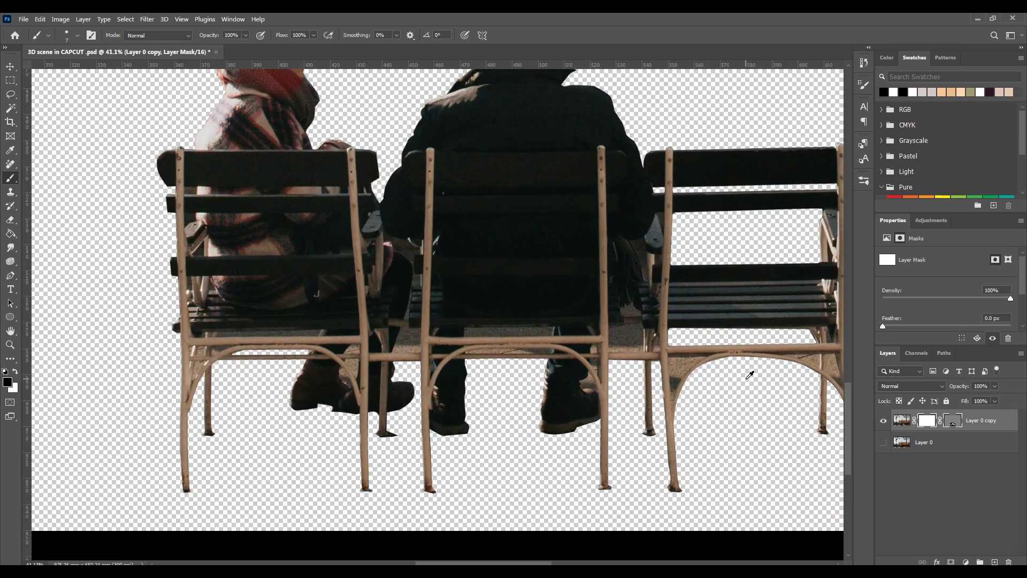
pyautogui.scroll(3, 429, 313)
pyautogui.scroll(5, 429, 313)
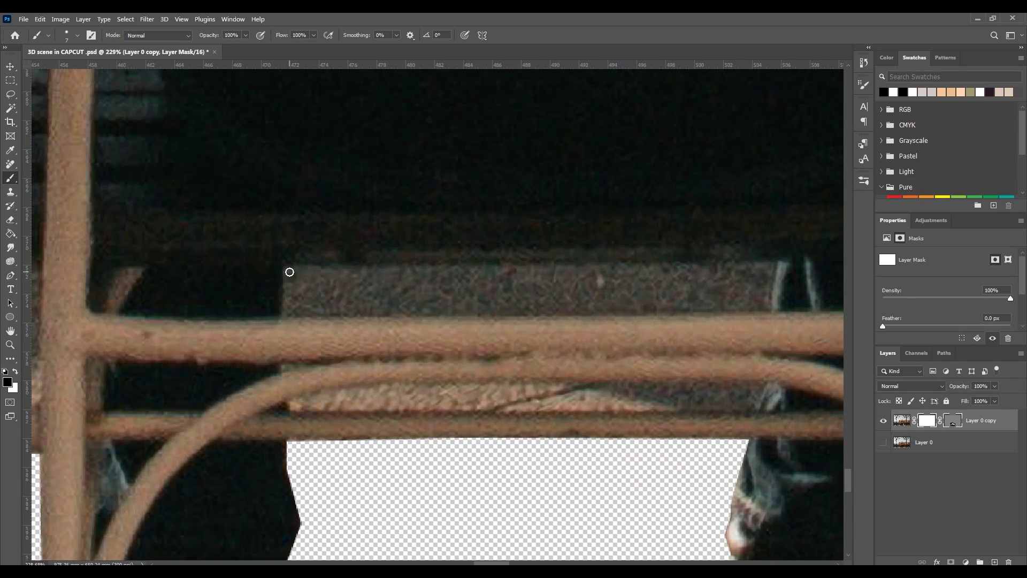
pyautogui.keyDown('shift'); pyautogui.click(773, 266); pyautogui.keyUp('shift')
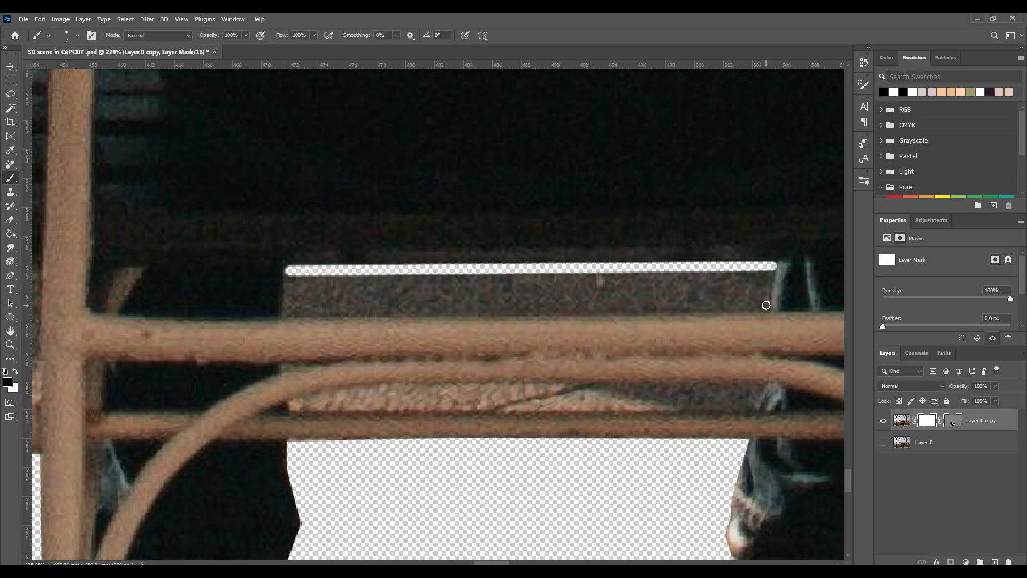
pyautogui.keyDown('shift'); pyautogui.click(766, 305); pyautogui.keyUp('shift')
pyautogui.hotkey('ctrl', 'z')
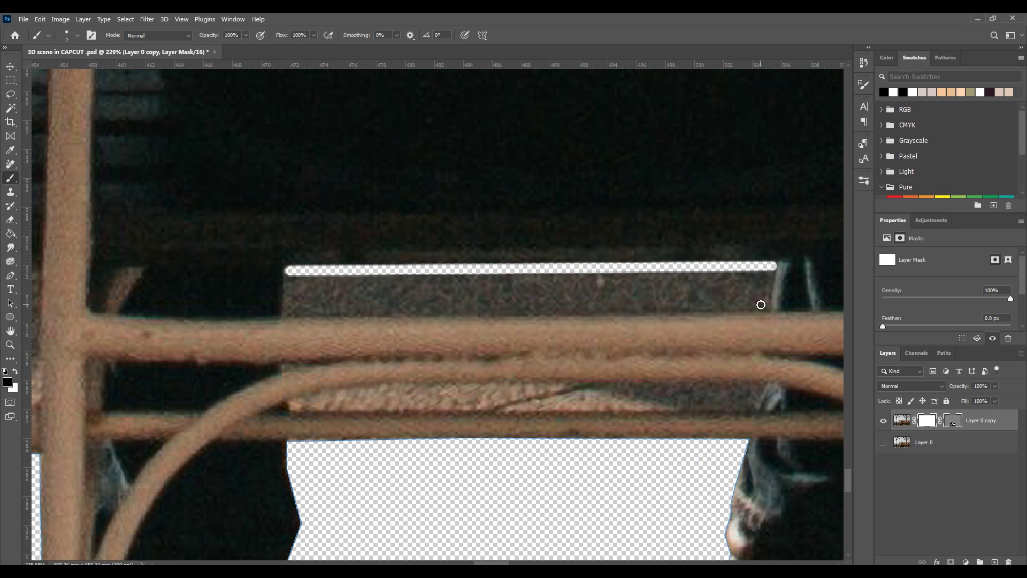
pyautogui.click(761, 305)
pyautogui.keyDown('shift'); pyautogui.click(771, 269); pyautogui.keyUp('shift')
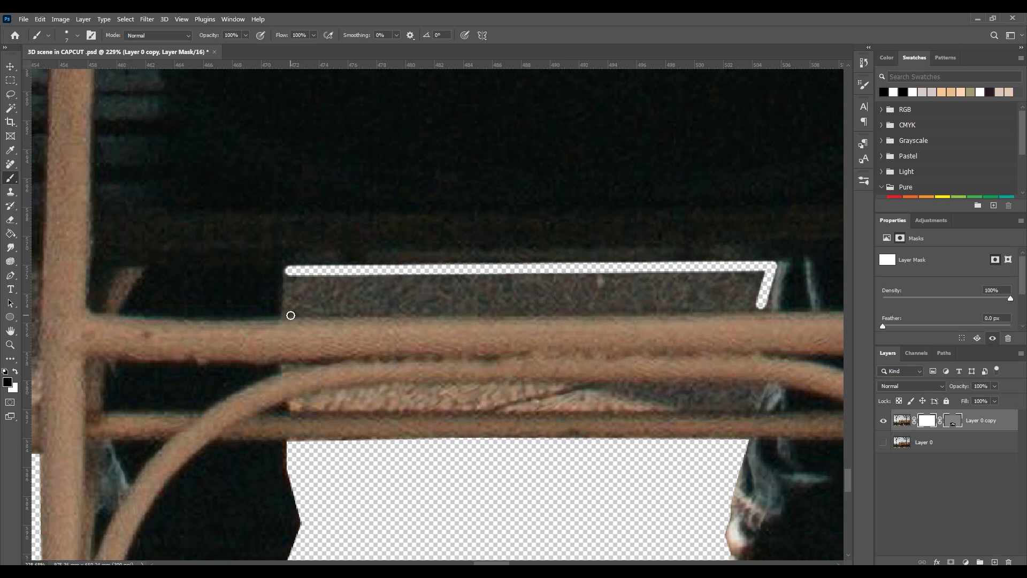
pyautogui.keyDown('shift'); pyautogui.click(289, 315); pyautogui.keyUp('shift')
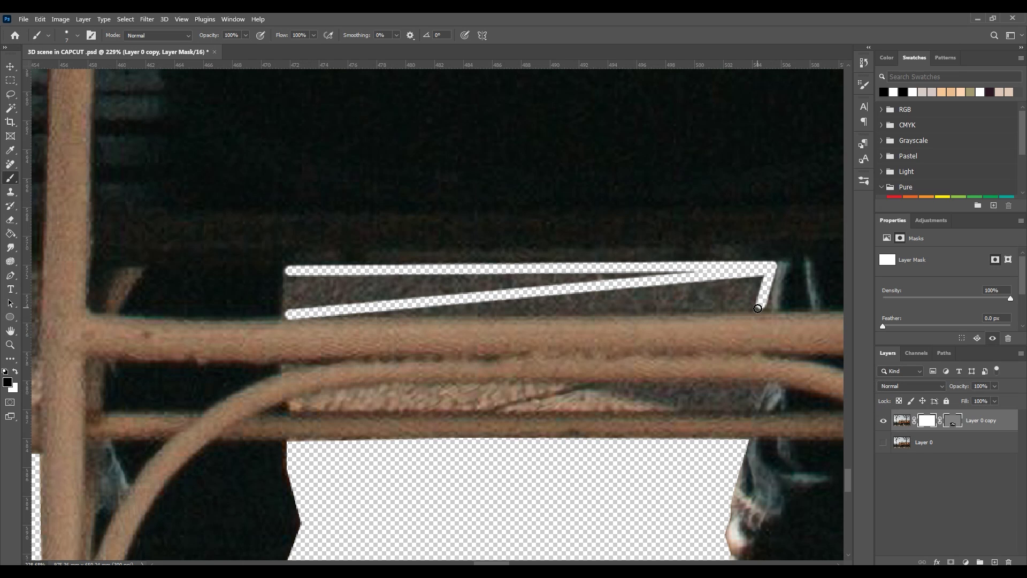
pyautogui.keyDown('shift'); pyautogui.click(759, 307); pyautogui.keyUp('shift')
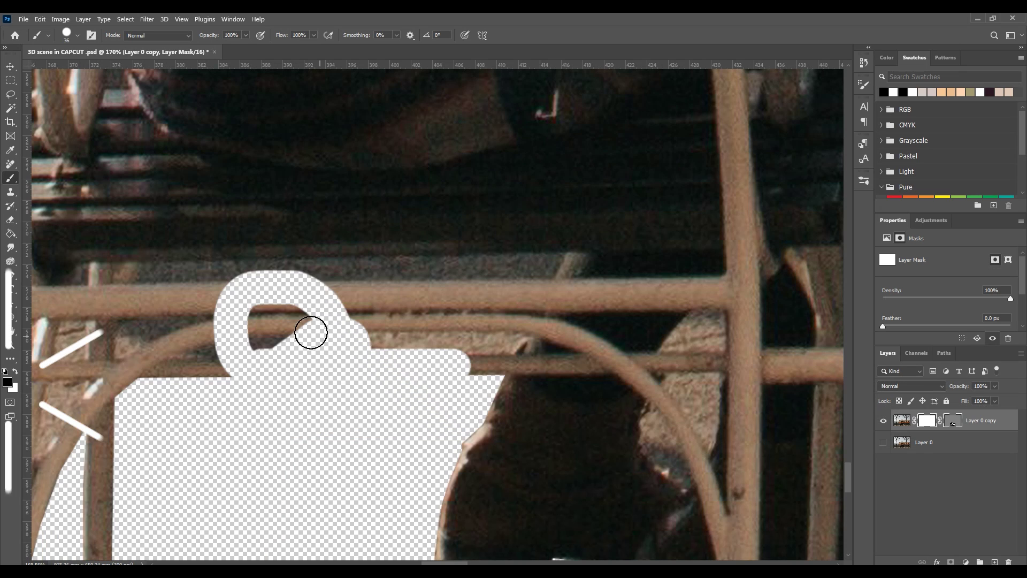
# - Paint the enclosed gap transparent and restore the rail area erased by mistake
pyautogui.moveTo(312, 328)
pyautogui.mouseDown()
pyautogui.moveTo(253, 294)
pyautogui.moveTo(275, 298)
pyautogui.moveTo(198, 284)
pyautogui.moveTo(345, 276)
pyautogui.mouseUp()
pyautogui.press('x')
pyautogui.hotkey('ctrl', 'z')
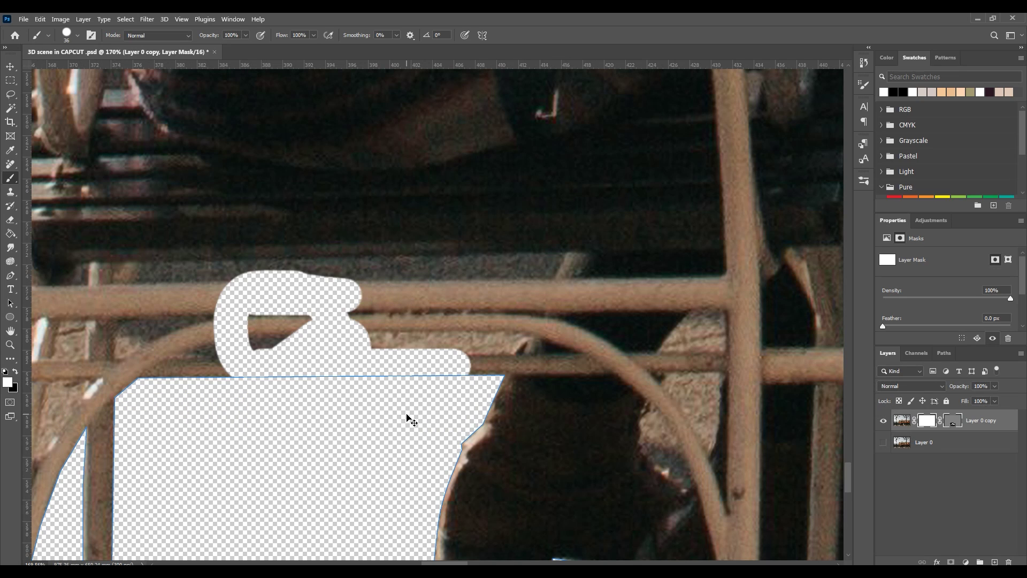
pyautogui.moveTo(462, 368)
pyautogui.mouseDown()
pyautogui.moveTo(365, 369)
pyautogui.moveTo(225, 289)
pyautogui.moveTo(408, 333)
pyautogui.moveTo(250, 374)
pyautogui.moveTo(278, 291)
pyautogui.moveTo(380, 368)
pyautogui.moveTo(417, 349)
pyautogui.mouseUp()
pyautogui.scroll(-2, 415, 378)
pyautogui.scroll(5, 481, 347)
pyautogui.moveTo(479, 332); pyautogui.dragTo(463, 341)
pyautogui.moveTo(535, 343); pyautogui.dragTo(528, 343)
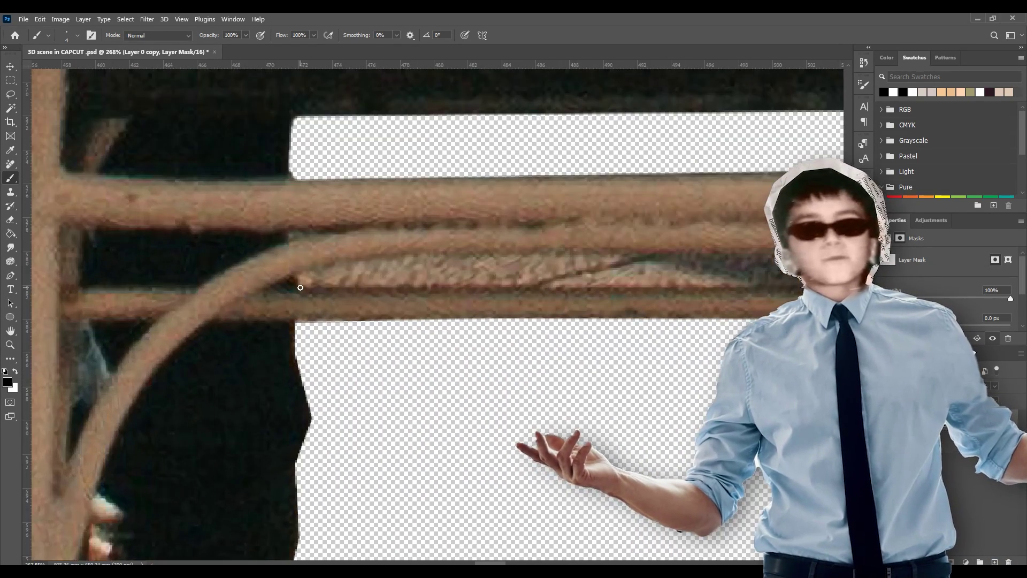
# - Mask out the gaps between the bench rods and the strip between the rails
pyautogui.click(300, 288)
pyautogui.keyDown('shift'); pyautogui.click(838, 286); pyautogui.keyUp('shift')
pyautogui.keyDown('shift'); pyautogui.click(424, 255); pyautogui.keyUp('shift')
pyautogui.keyDown('shift'); pyautogui.click(681, 253); pyautogui.keyUp('shift')
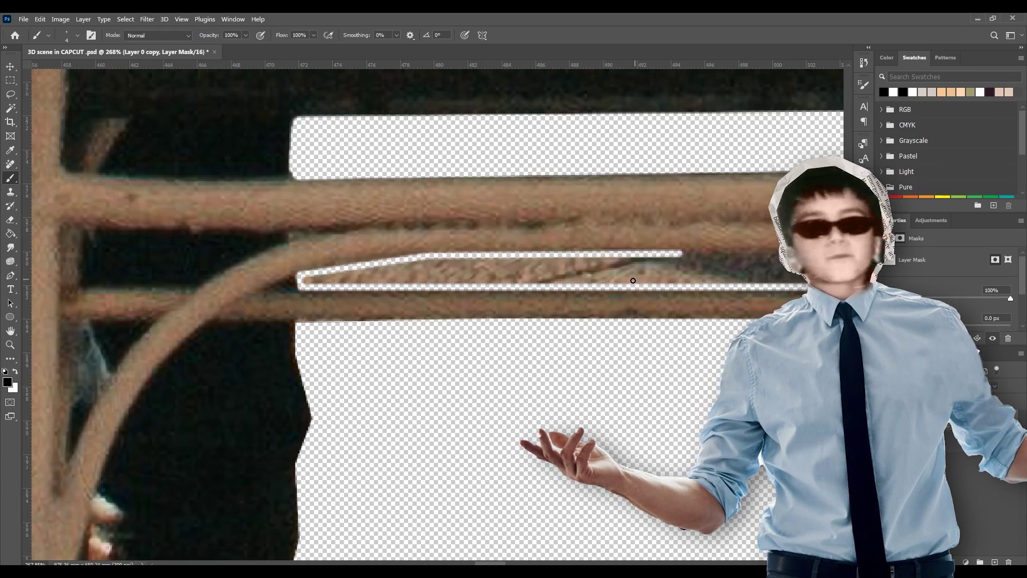
pyautogui.scroll(1, 681, 252)
pyautogui.keyDown('shift'); pyautogui.click(743, 260); pyautogui.keyUp('shift')
pyautogui.keyDown('shift'); pyautogui.click(729, 297); pyautogui.keyUp('shift')
pyautogui.moveTo(728, 269); pyautogui.dragTo(715, 292)
pyautogui.moveTo(263, 287)
pyautogui.mouseDown()
pyautogui.moveTo(696, 286)
pyautogui.moveTo(260, 272)
pyautogui.moveTo(153, 291)
pyautogui.moveTo(246, 275)
pyautogui.mouseUp()
# - Erase the trapezoid-shaped gap beneath the bench from the mask
pyautogui.scroll(-7, 535, 328)
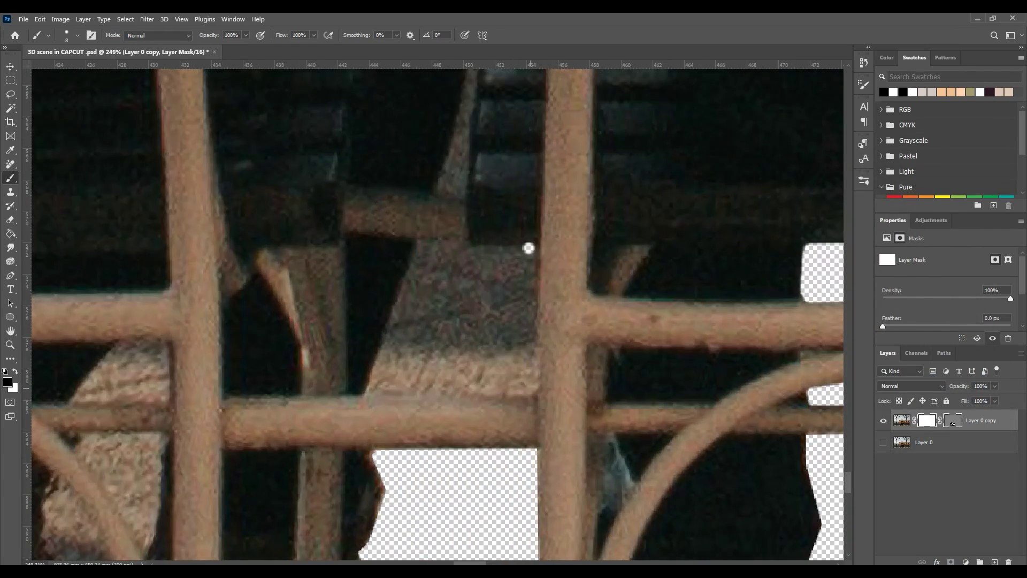
pyautogui.keyDown('shift'); pyautogui.click(529, 388); pyautogui.keyUp('shift')
pyautogui.keyDown('shift'); pyautogui.click(377, 388); pyautogui.keyUp('shift')
pyautogui.keyDown('shift'); pyautogui.click(422, 248); pyautogui.keyUp('shift')
pyautogui.keyDown('shift'); pyautogui.click(523, 251); pyautogui.keyUp('shift')
pyautogui.hotkey('ctrl', 'z')
pyautogui.click(462, 245)
pyautogui.keyDown('shift'); pyautogui.click(425, 247); pyautogui.keyUp('shift')
pyautogui.click(523, 251)
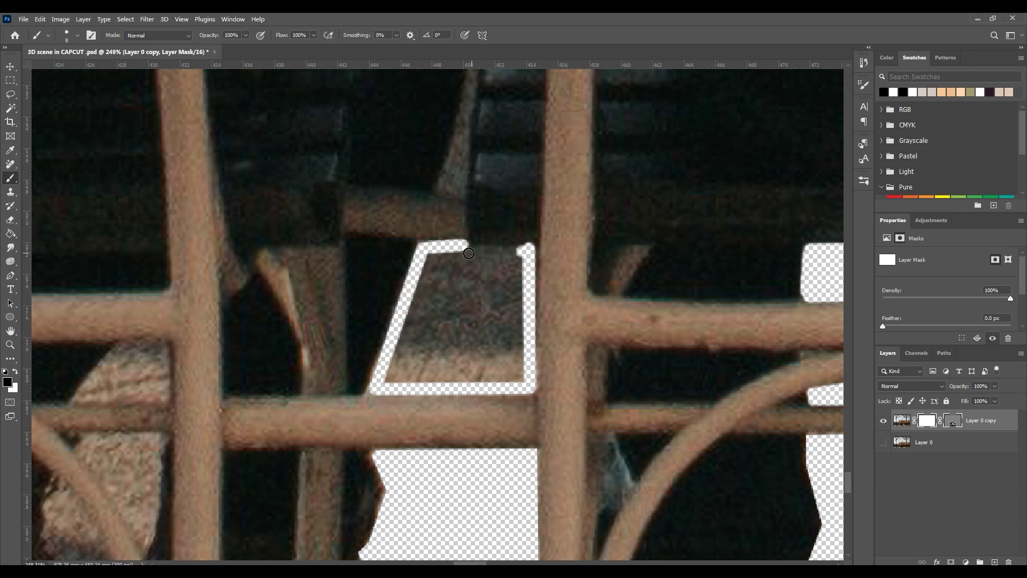
pyautogui.keyDown('shift'); pyautogui.click(469, 251); pyautogui.keyUp('shift')
pyautogui.press(']')
pyautogui.press(']')
pyautogui.press(']')
pyautogui.press(']')
pyautogui.moveTo(439, 262)
pyautogui.mouseDown()
pyautogui.moveTo(404, 343)
pyautogui.moveTo(418, 377)
pyautogui.moveTo(511, 374)
pyautogui.moveTo(517, 326)
pyautogui.moveTo(481, 263)
pyautogui.moveTo(411, 362)
pyautogui.moveTo(493, 355)
pyautogui.mouseUp()
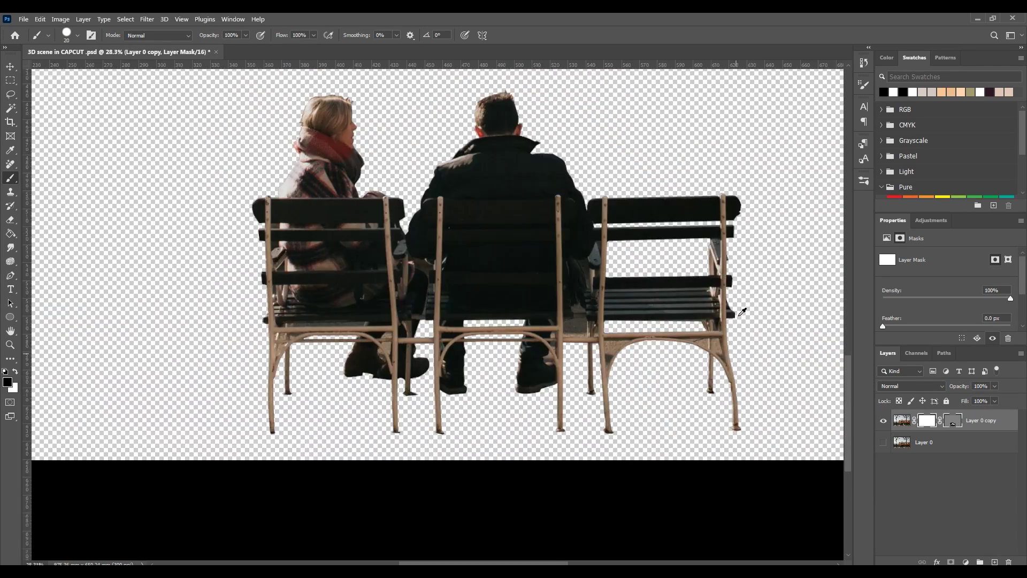
# - Erase the V-shaped gap and touch up the mask near the bench post
pyautogui.scroll(5, 676, 333)
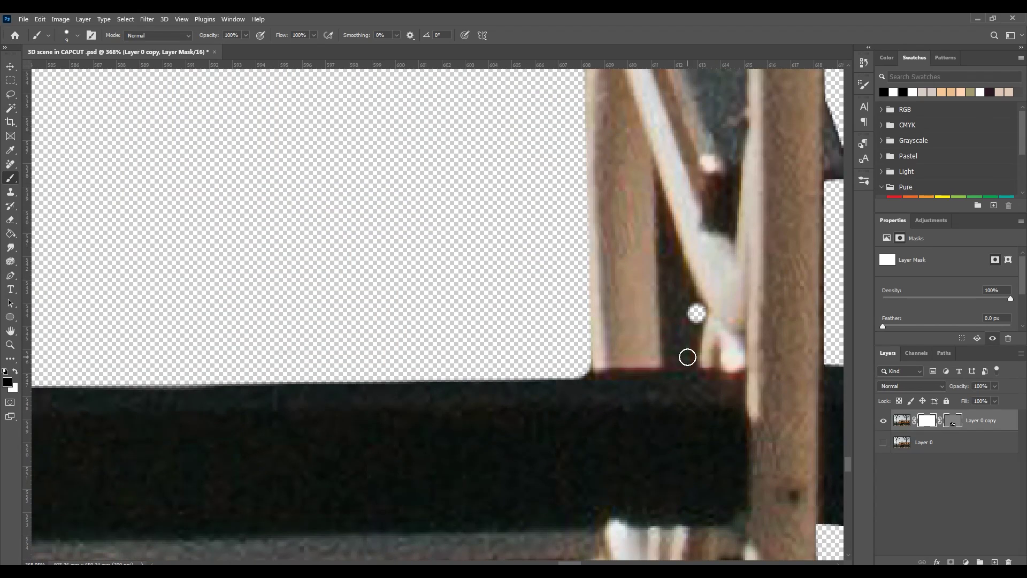
pyautogui.keyDown('shift'); pyautogui.click(691, 360); pyautogui.keyUp('shift')
pyautogui.keyDown('shift'); pyautogui.click(675, 360); pyautogui.keyUp('shift')
pyautogui.press('[')
pyautogui.press('[')
pyautogui.press('[')
pyautogui.keyDown('shift'); pyautogui.click(665, 270); pyautogui.keyUp('shift')
pyautogui.moveTo(682, 319); pyautogui.dragTo(690, 310)
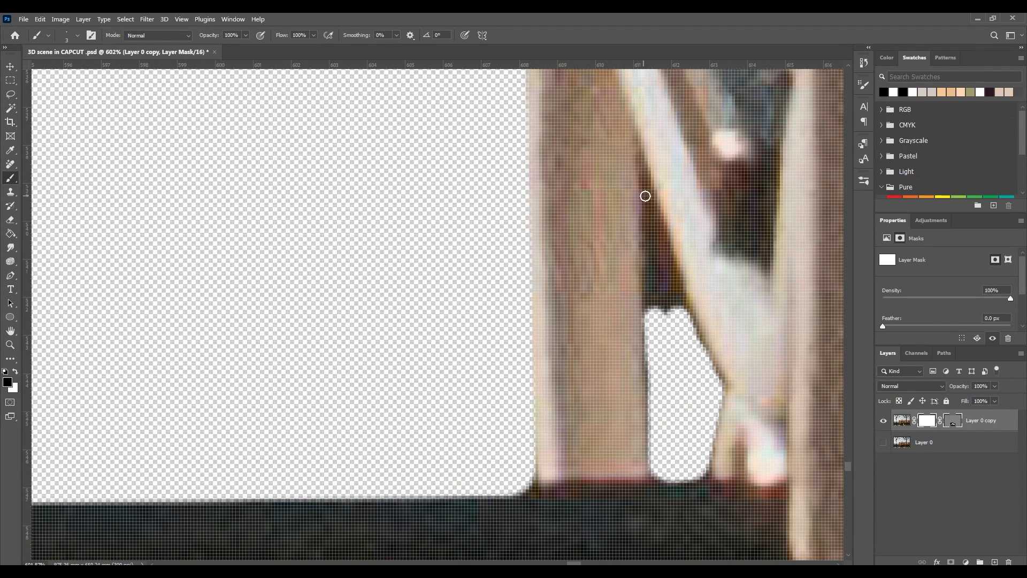
pyautogui.moveTo(644, 195)
pyautogui.mouseDown()
pyautogui.moveTo(647, 283)
pyautogui.moveTo(677, 306)
pyautogui.moveTo(658, 248)
pyautogui.mouseUp()
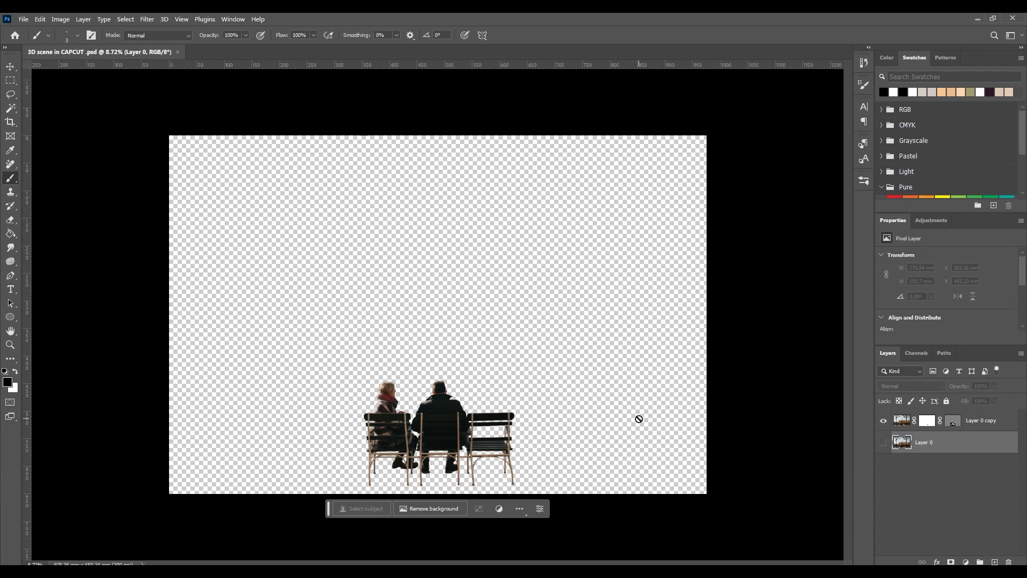
# - Make Layer 0 visible again and duplicate it into Layer 0 copy 2
pyautogui.press('v')
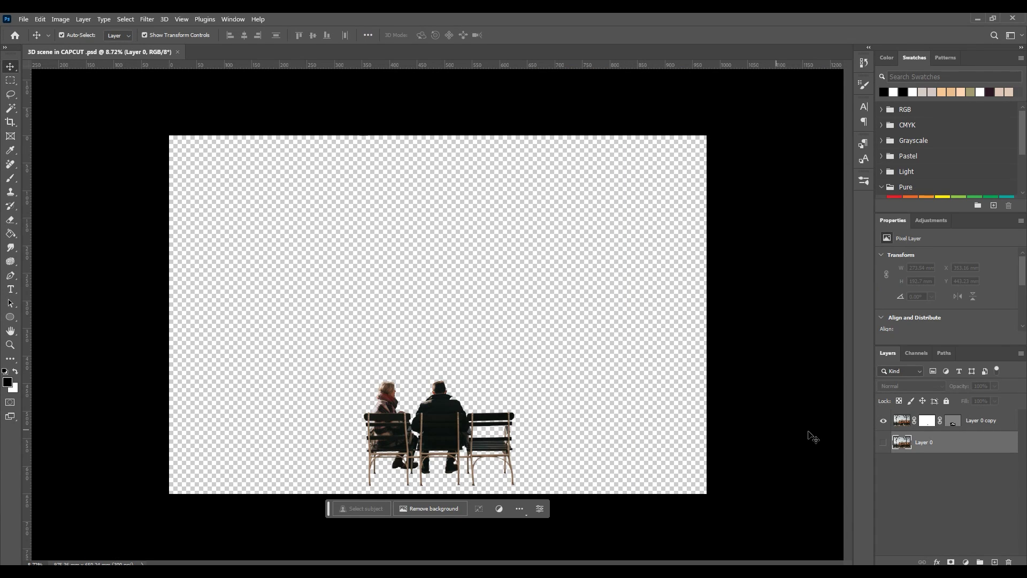
pyautogui.click(885, 442)
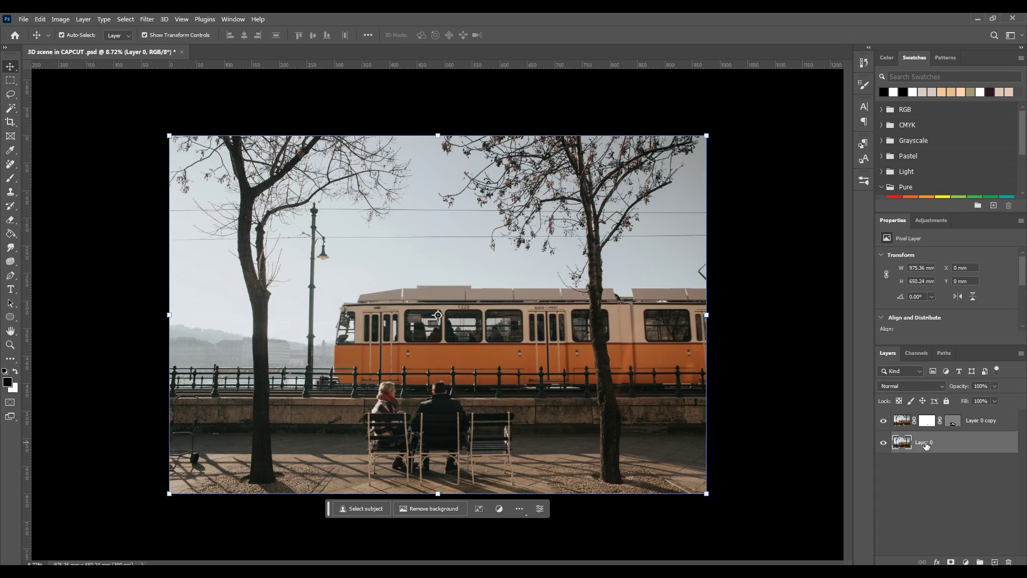
pyautogui.hotkey('ctrl', 'j')
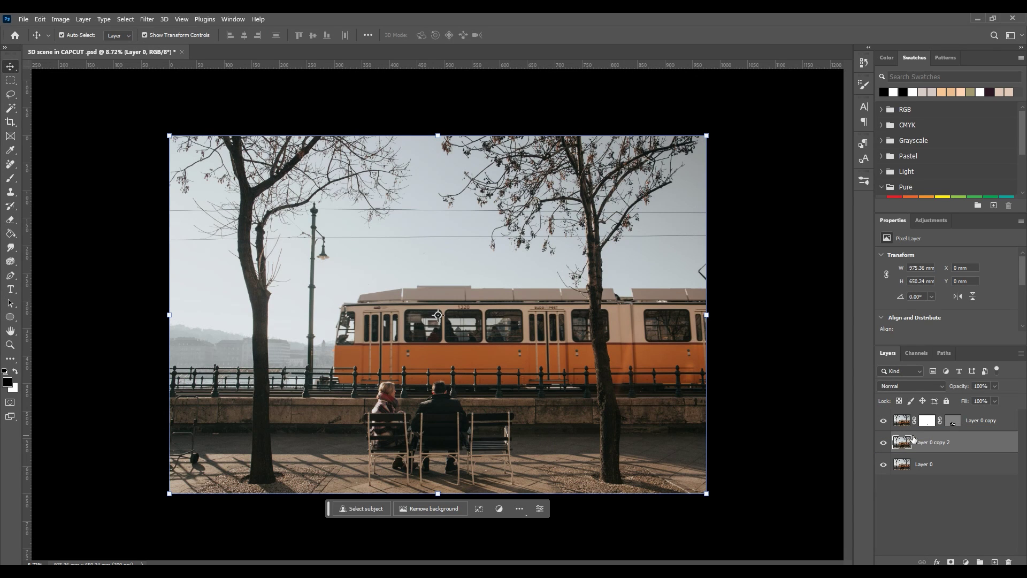
# - Rename the masked bench cutout layer to 'couple'
pyautogui.doubleClick(983, 423)
pyautogui.write('couple')
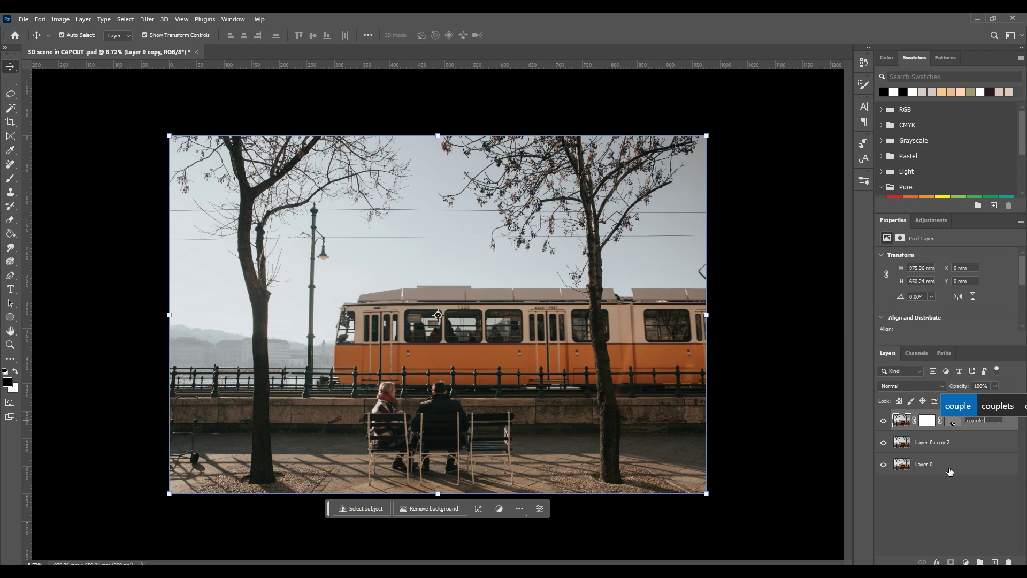
pyautogui.click(973, 517)
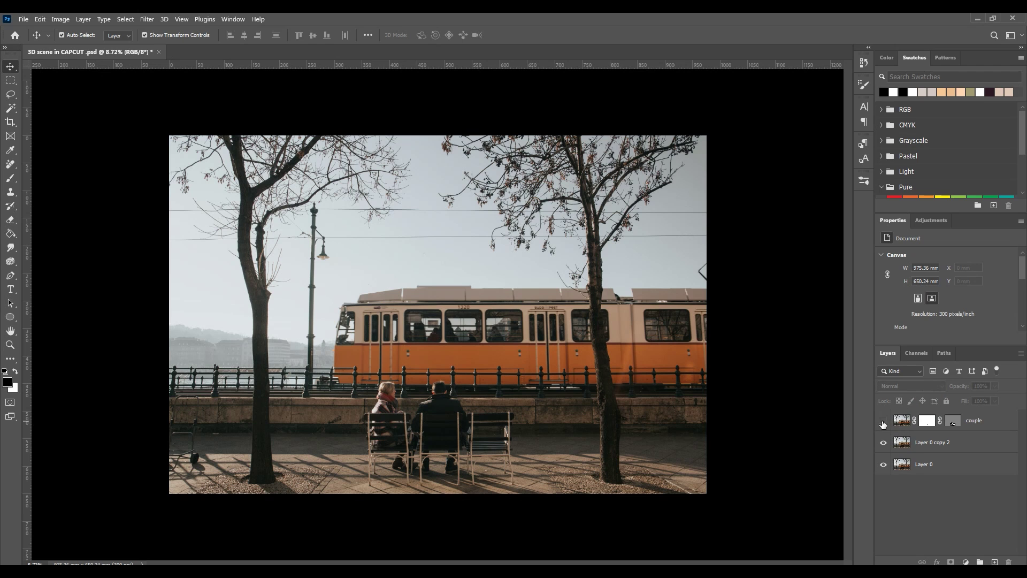
# - Magic Wand the sky on Layer 0 copy 2 and turn the selection into a layer mask
pyautogui.click(904, 447)
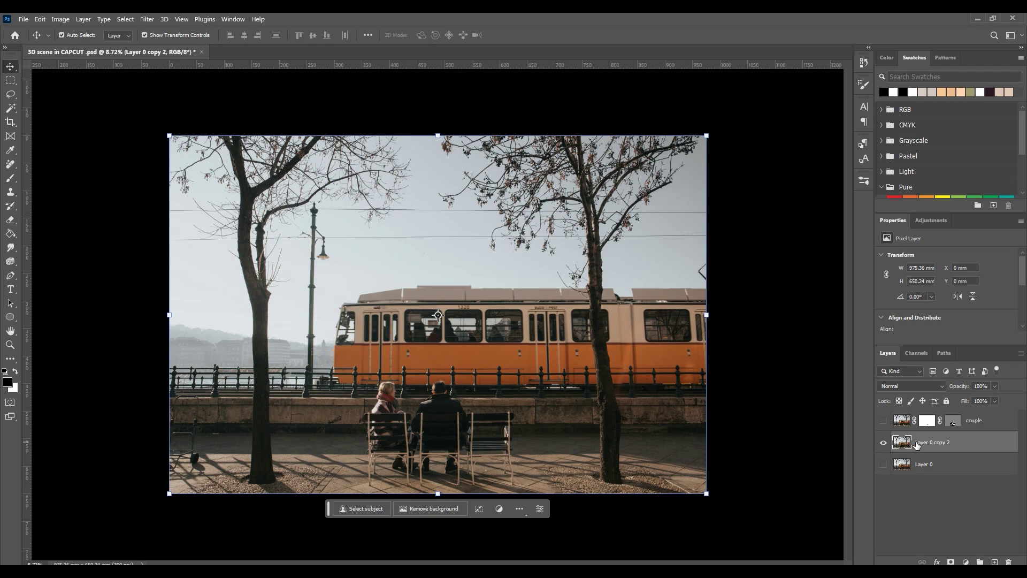
pyautogui.scroll(5, 476, 366)
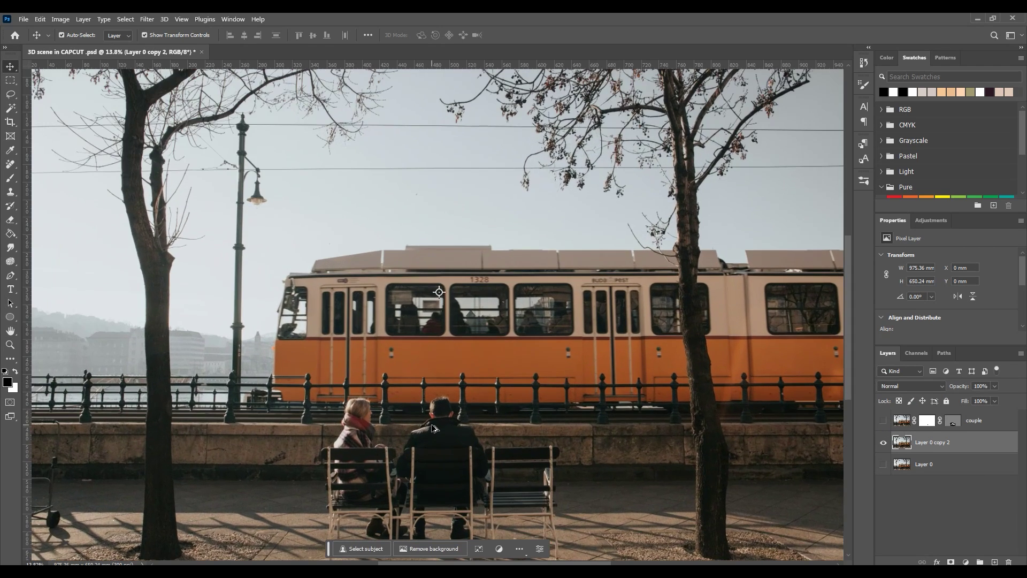
pyautogui.scroll(-3, 442, 412)
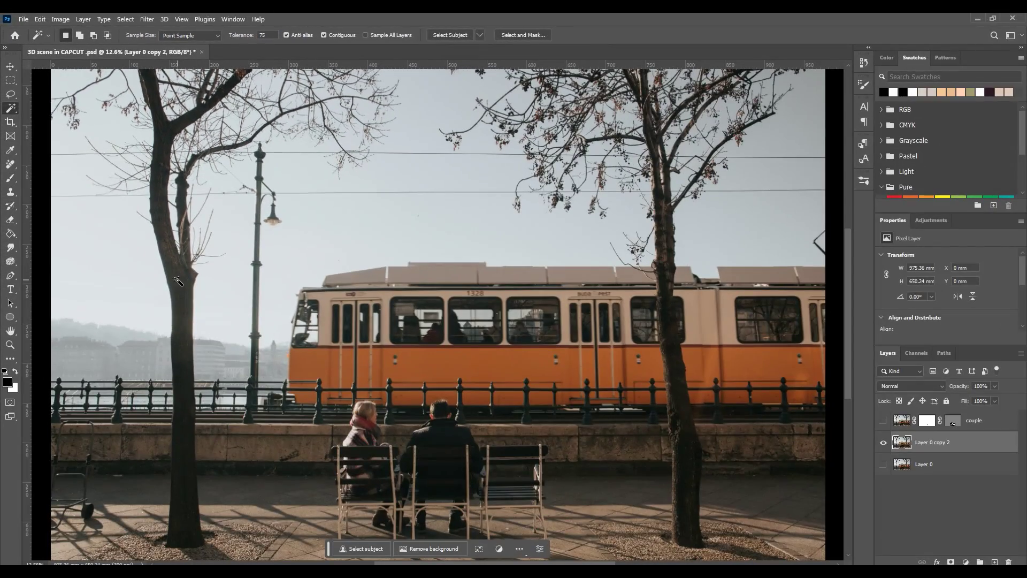
pyautogui.click(179, 278)
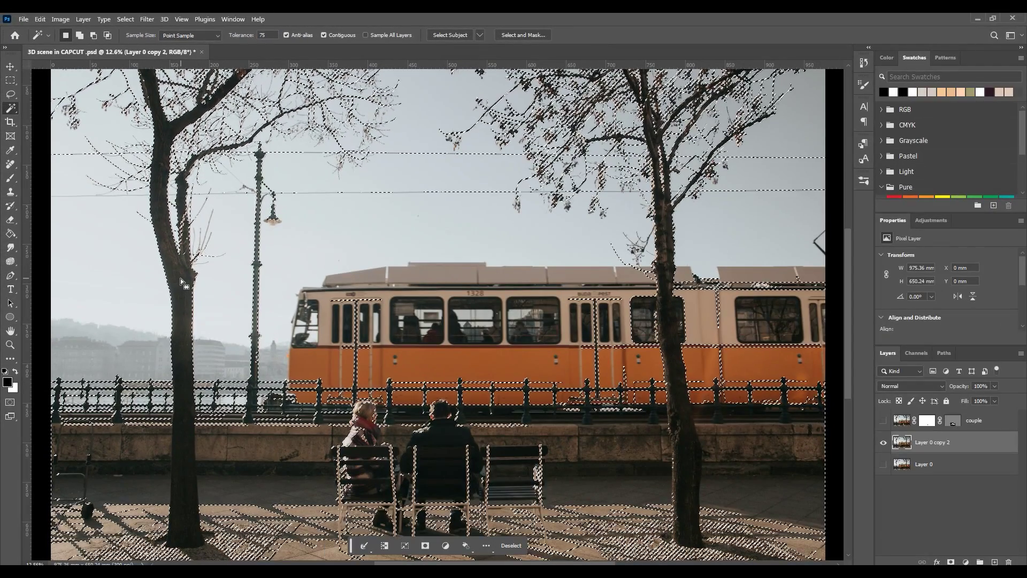
pyautogui.scroll(-2, 381, 338)
pyautogui.scroll(1, 436, 315)
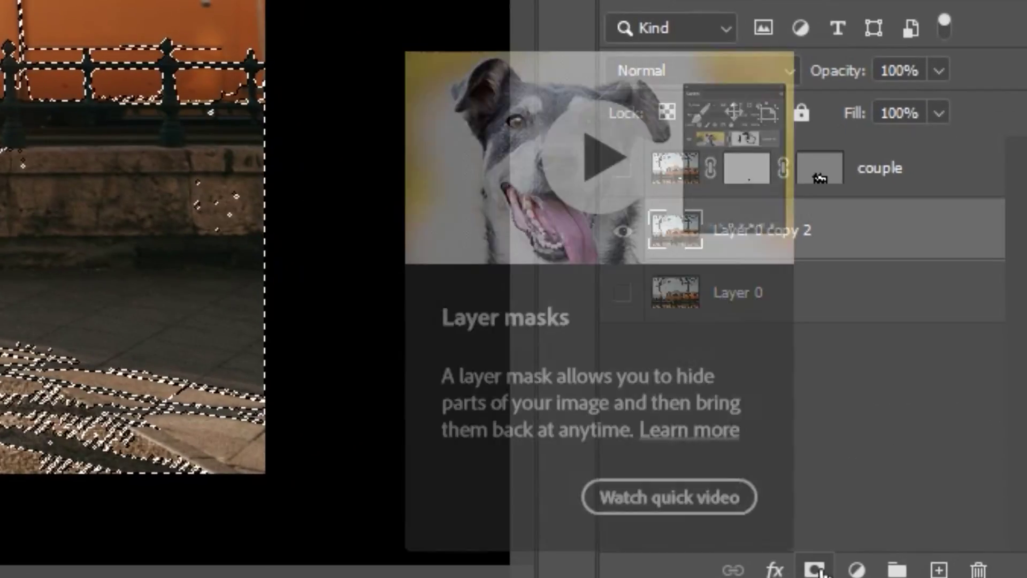
pyautogui.click(816, 570)
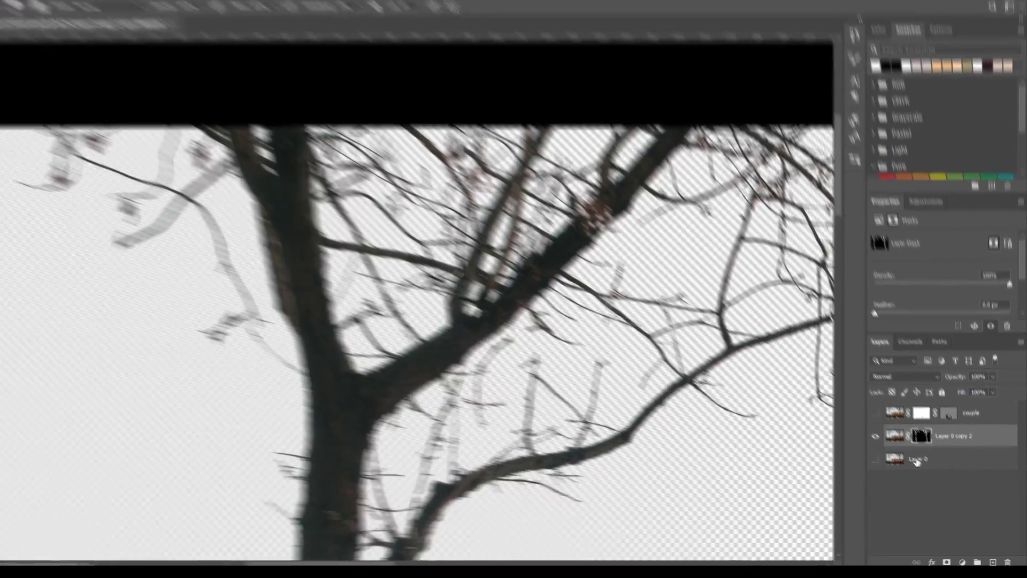
# - Set the base photo Layer 0 to 61% opacity
pyautogui.click(917, 459)
pyautogui.moveTo(962, 381); pyautogui.dragTo(945, 379)
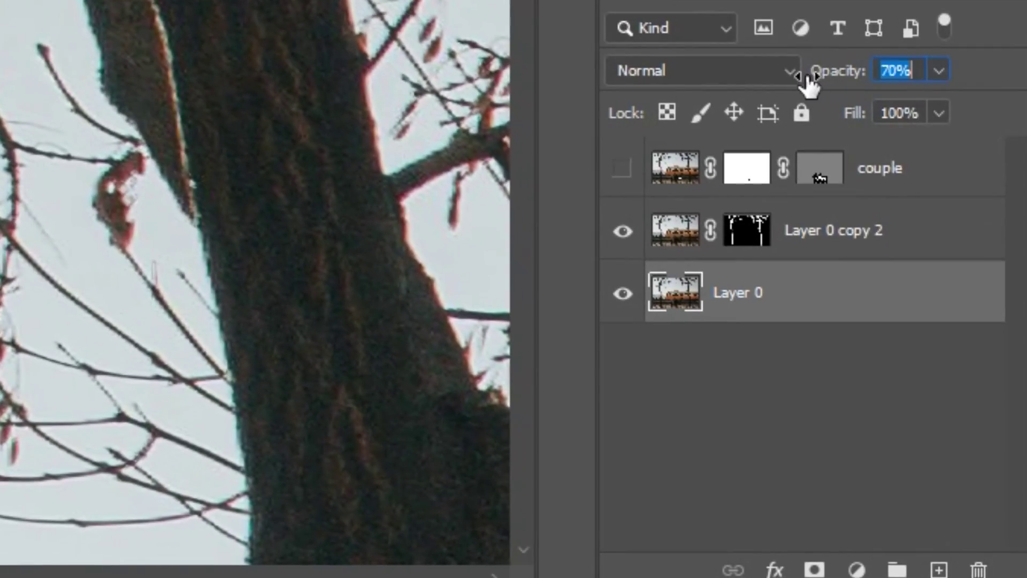
pyautogui.write('61')
pyautogui.press('Return')
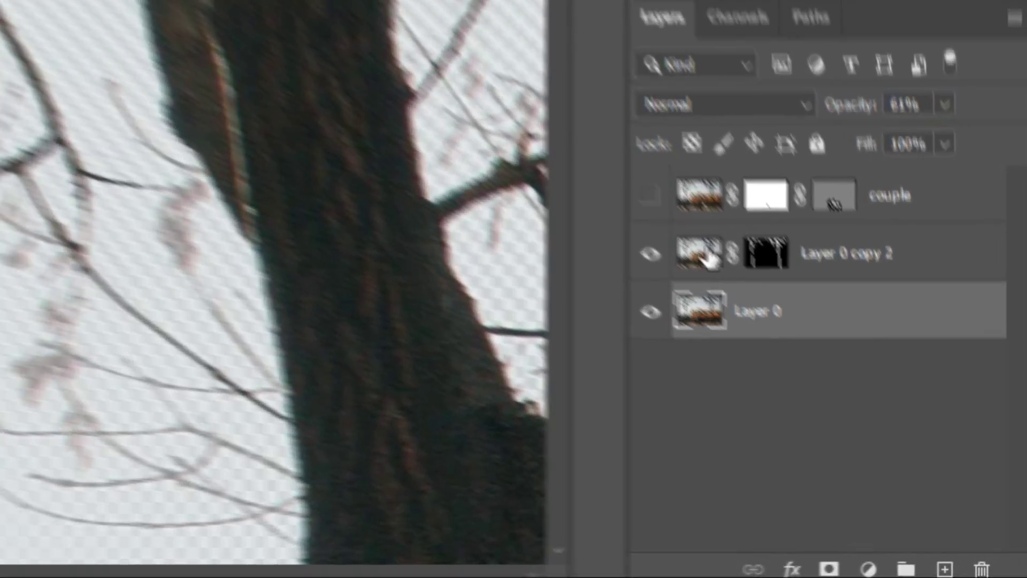
# - Paint the faded branch back into the tree layer's mask
pyautogui.click(687, 234)
pyautogui.scroll(8, 349, 329)
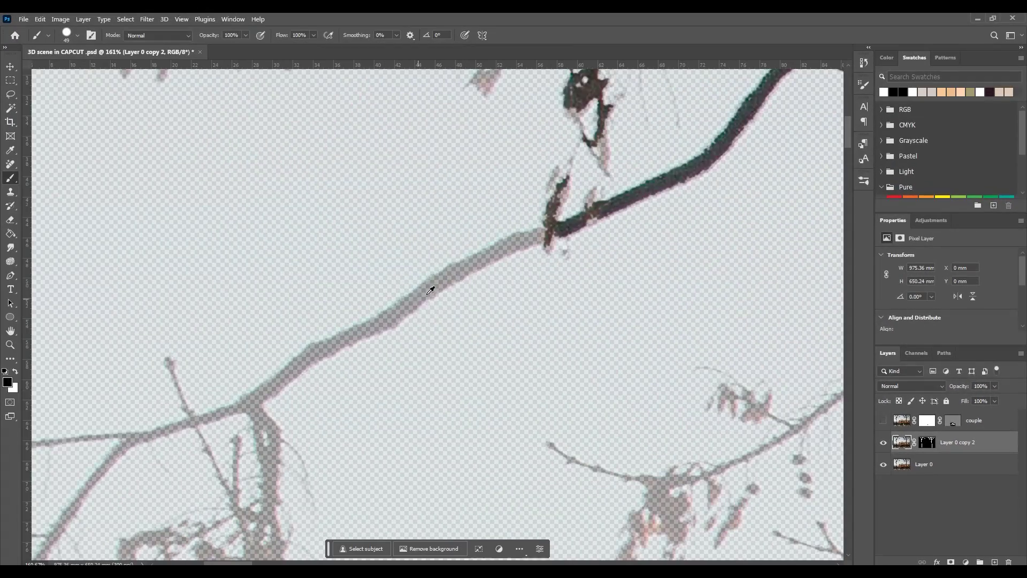
pyautogui.keyDown('alt'); pyautogui.rightClick(427, 293); pyautogui.keyUp('alt')
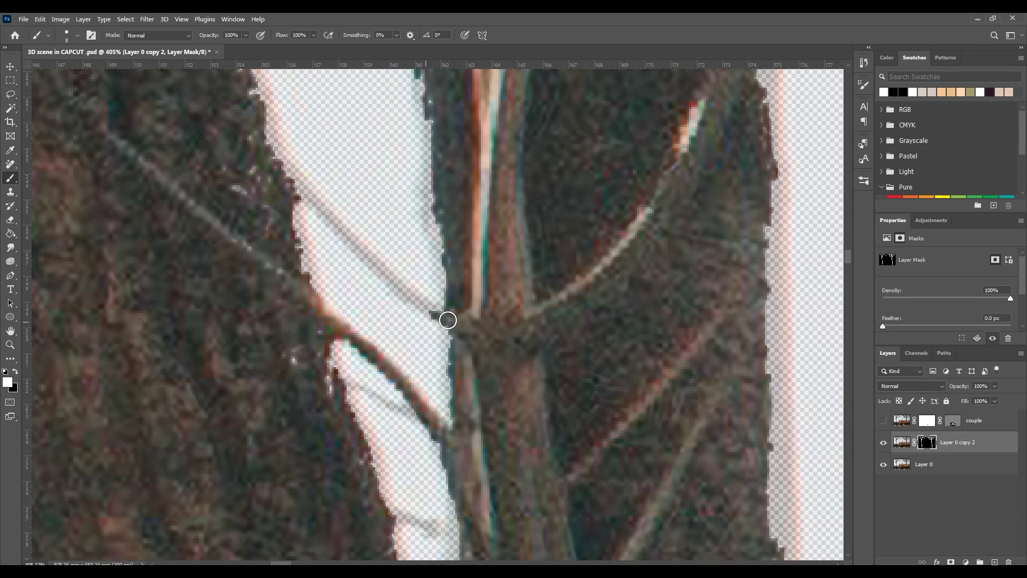
pyautogui.scroll(-2, 395, 299)
pyautogui.scroll(2, 395, 300)
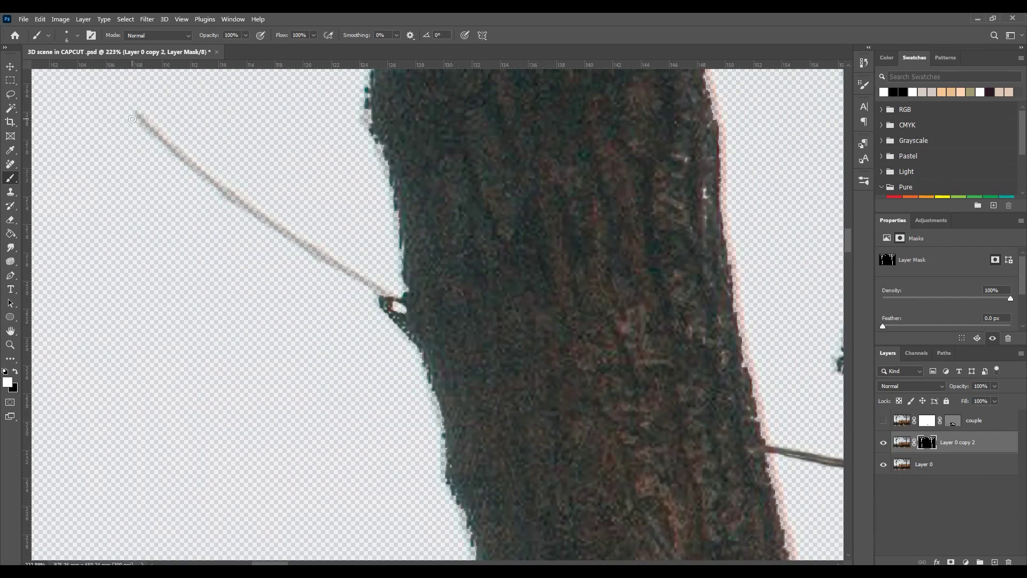
pyautogui.moveTo(134, 112)
pyautogui.mouseDown()
pyautogui.moveTo(286, 236)
pyautogui.moveTo(393, 298)
pyautogui.mouseUp()
# - Patch the tree mask around the hole in the branch fork with a smaller brush
pyautogui.scroll(-5, 417, 298)
pyautogui.scroll(-2, 437, 299)
pyautogui.scroll(6, 573, 163)
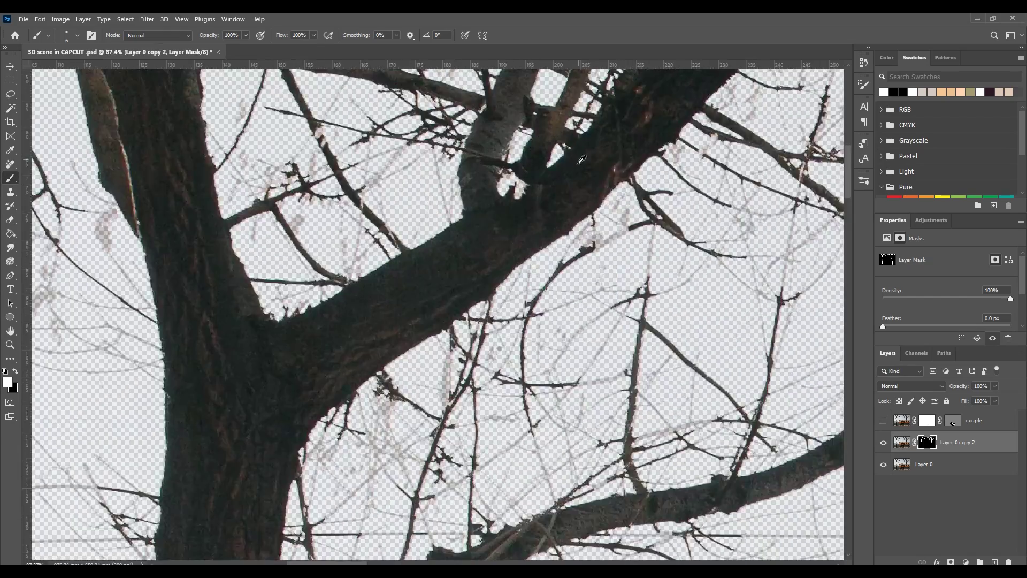
pyautogui.moveTo(488, 213); pyautogui.dragTo(452, 302)
pyautogui.scroll(-2, 374, 243)
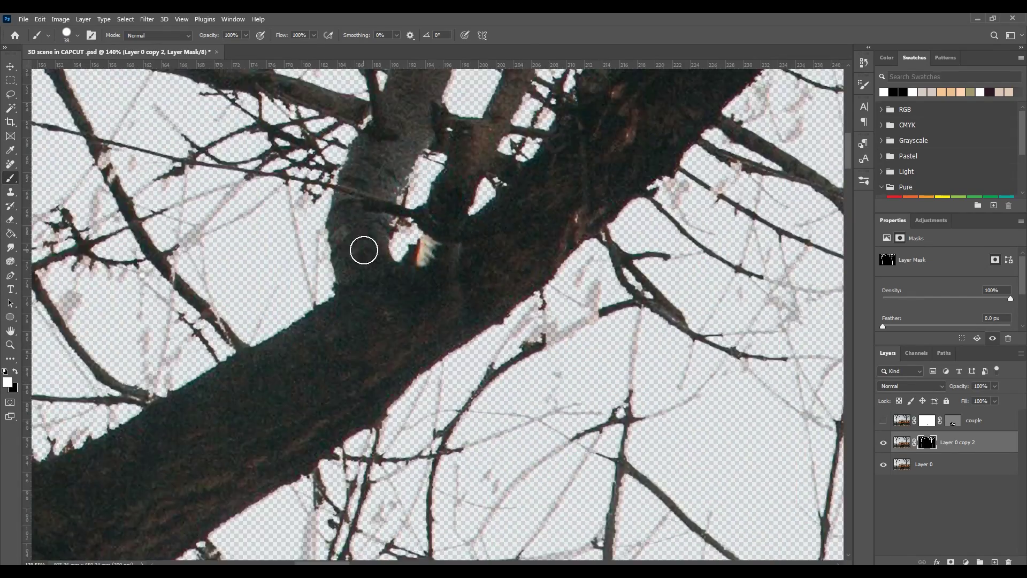
pyautogui.scroll(2, 557, 327)
pyautogui.moveTo(553, 309); pyautogui.dragTo(534, 310)
pyautogui.scroll(-8, 513, 398)
pyautogui.scroll(-2, 516, 396)
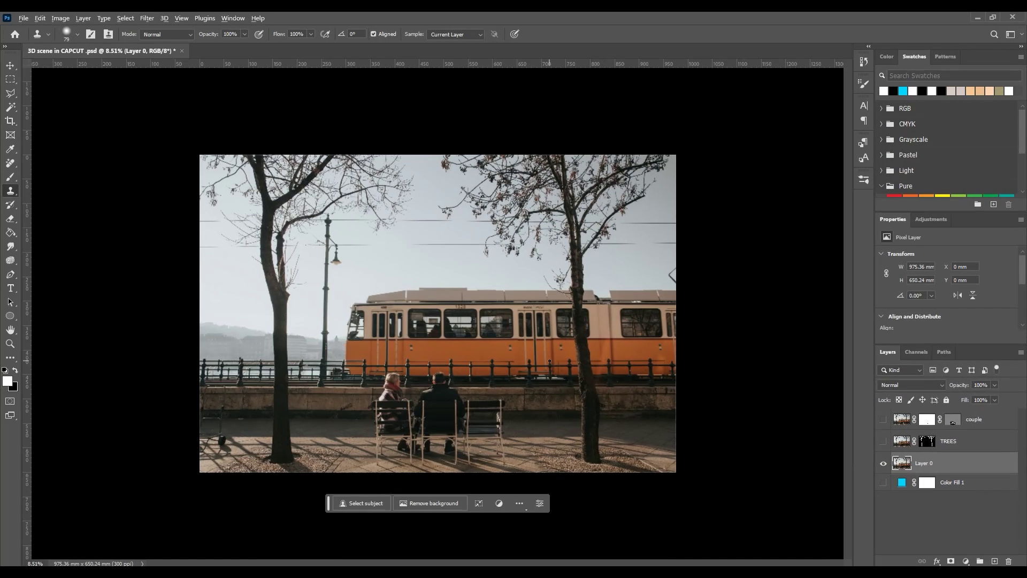
# - Scroll the Layers panel to review the layer stack
pyautogui.scroll(1, 549, 360)
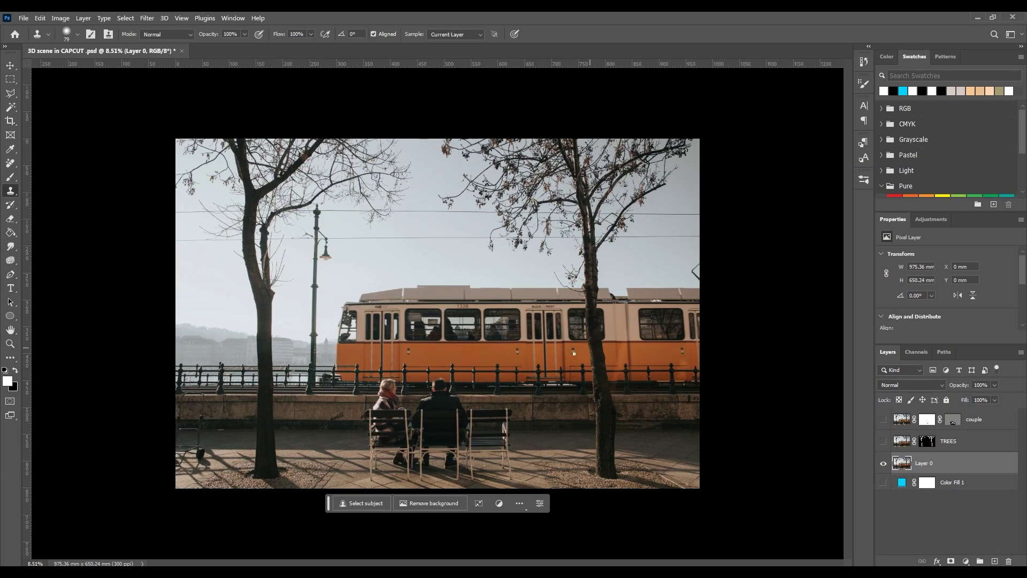
pyautogui.scroll(-4, 549, 361)
pyautogui.scroll(16, 573, 362)
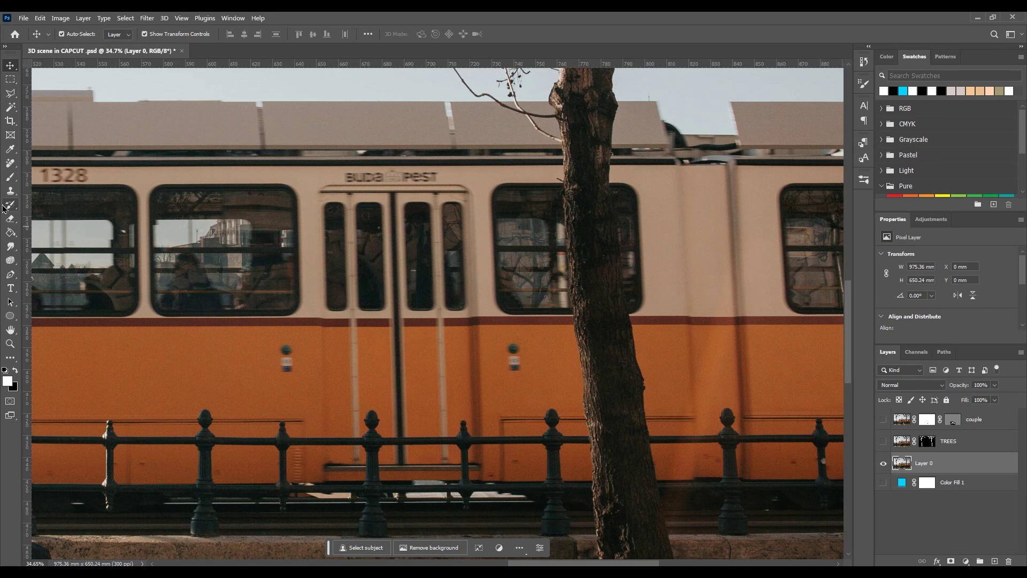
# - With a resized Clone Stamp brush on Layer 0, paint out the tree trunk crossing the tram
pyautogui.click(10, 191)
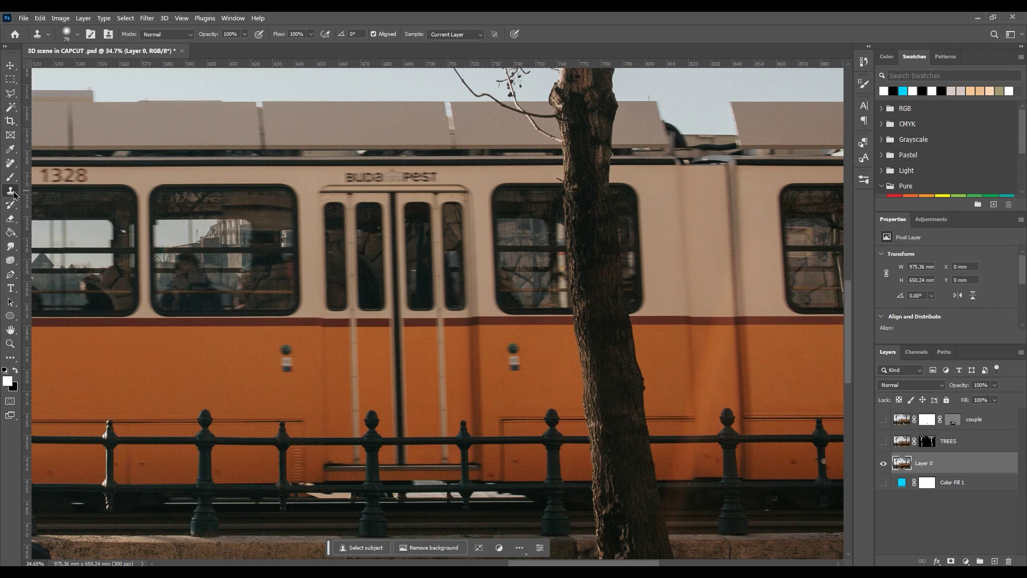
pyautogui.scroll(-3, 461, 390)
pyautogui.scroll(2, 607, 403)
pyautogui.scroll(2, 607, 403)
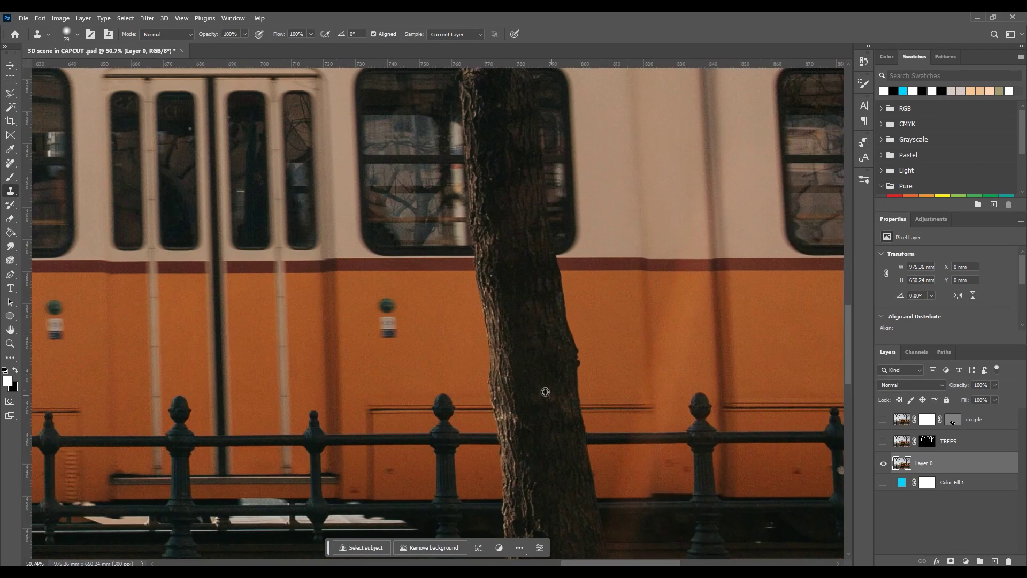
pyautogui.moveTo(545, 393); pyautogui.dragTo(470, 373)
pyautogui.scroll(1, 468, 378)
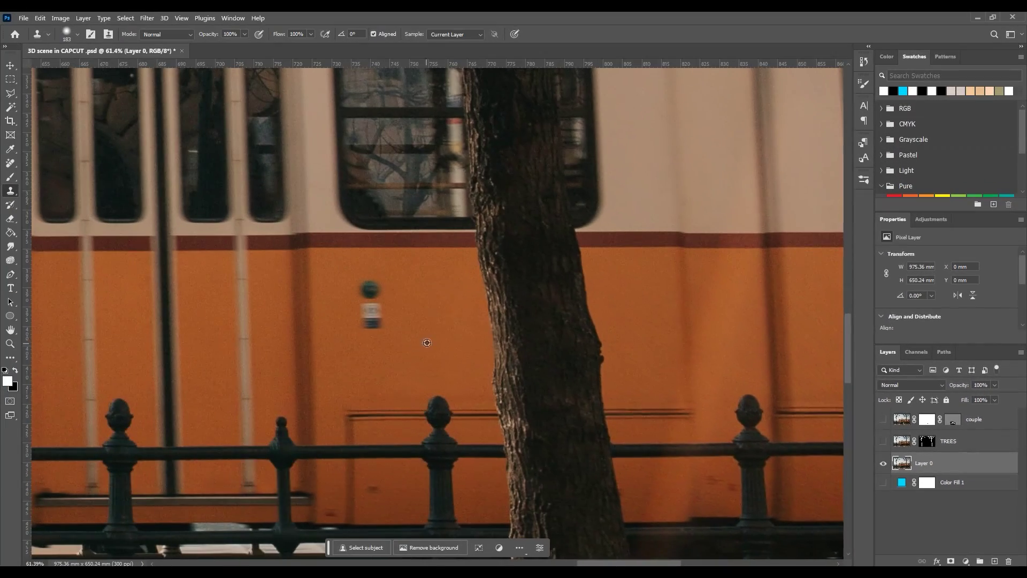
pyautogui.moveTo(465, 327); pyautogui.dragTo(479, 369)
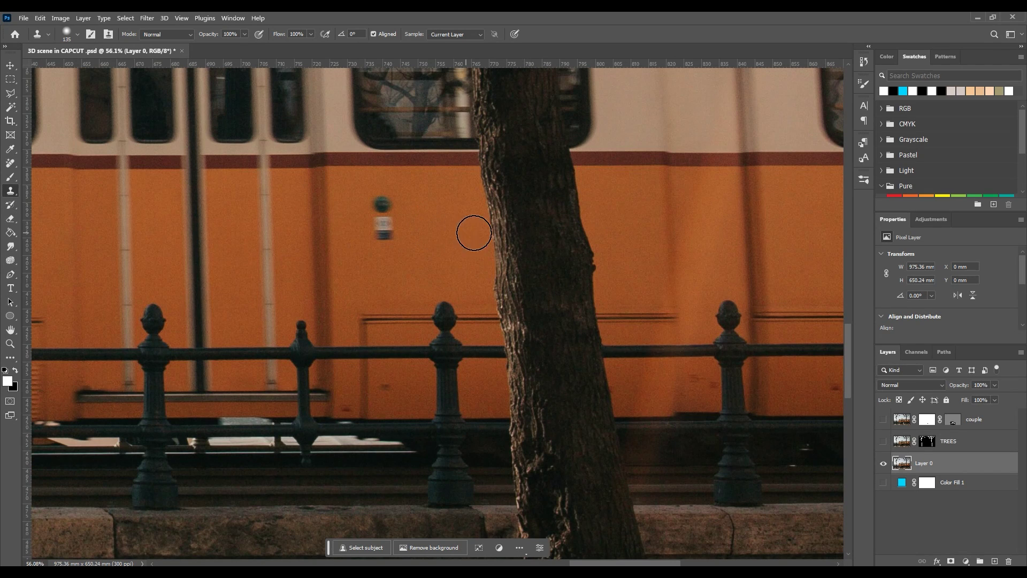
# - Enlarge the clone brush and clone clean panel over the top of the railing finial
pyautogui.moveTo(476, 233); pyautogui.dragTo(486, 232)
pyautogui.scroll(-5, 453, 266)
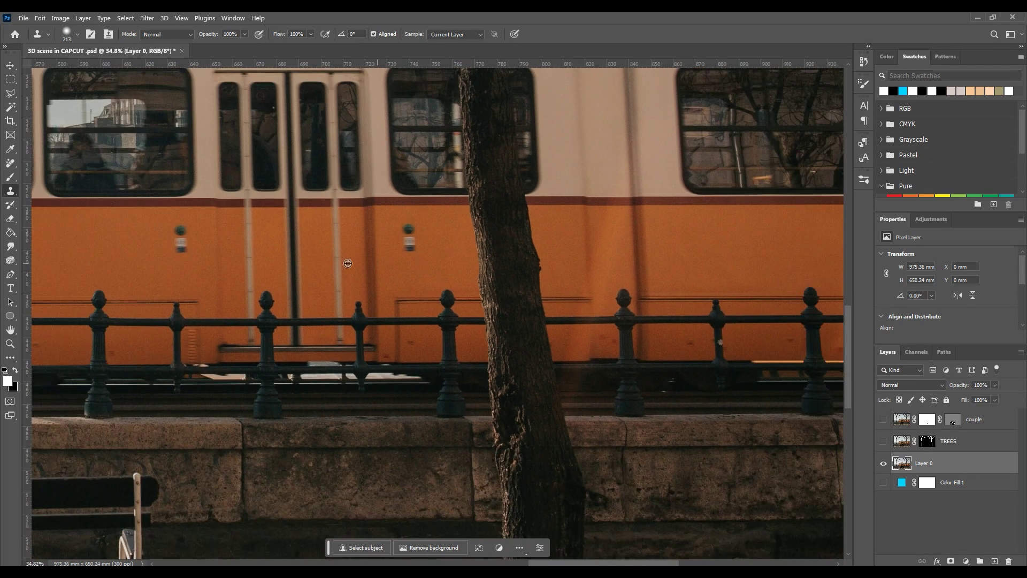
pyautogui.moveTo(448, 254); pyautogui.dragTo(458, 252)
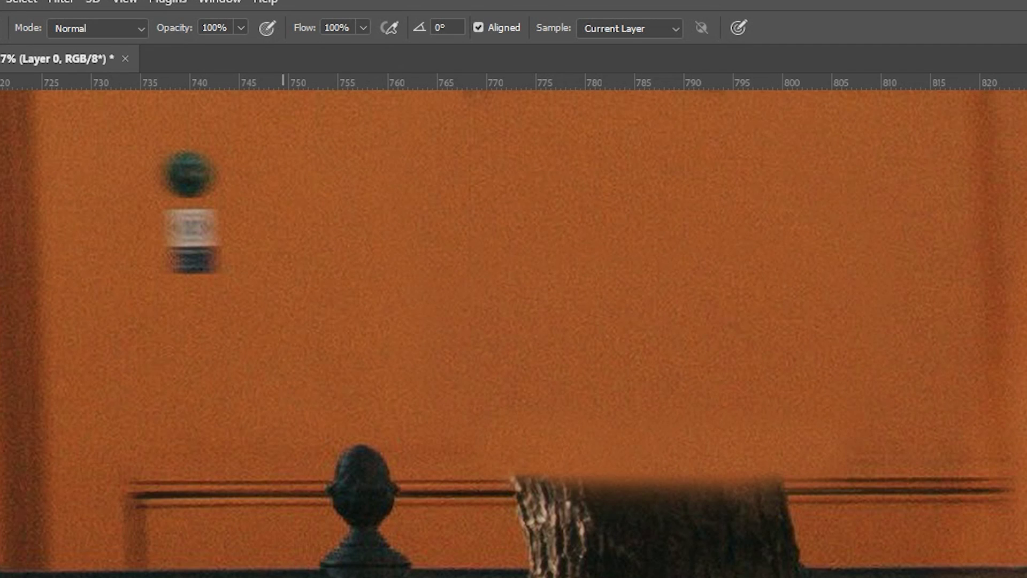
pyautogui.keyDown('alt'); pyautogui.click(352, 310); pyautogui.keyUp('alt')
pyautogui.moveTo(322, 438); pyautogui.dragTo(395, 452)
# - Rebuild the moulding line across the finial by cloning from the intact moulding
pyautogui.scroll(7, 297, 516)
pyautogui.keyDown('alt'); pyautogui.click(189, 475); pyautogui.keyUp('alt')
pyautogui.moveTo(265, 476); pyautogui.dragTo(512, 475)
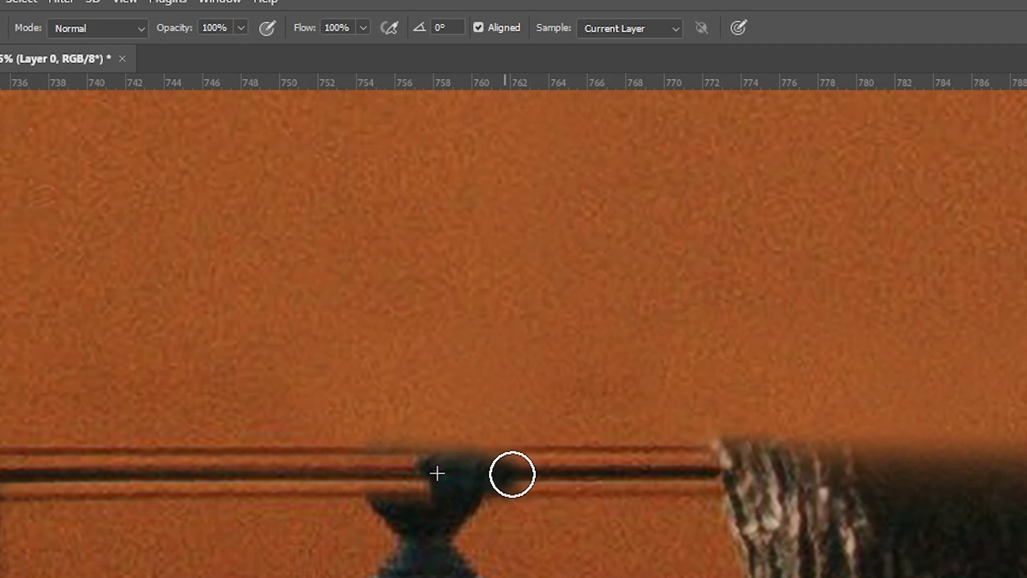
pyautogui.keyDown('alt'); pyautogui.click(79, 473); pyautogui.keyUp('alt')
pyautogui.moveTo(312, 474); pyautogui.dragTo(580, 466)
pyautogui.scroll(-2, 909, 530)
# - Cover the finial neck with clean orange panel and remove the remaining finial top
pyautogui.keyDown('alt'); pyautogui.click(447, 541); pyautogui.keyUp('alt')
pyautogui.moveTo(490, 541); pyautogui.dragTo(642, 541)
pyautogui.hotkey('ctrl', 'z')
pyautogui.keyDown('alt'); pyautogui.click(180, 359); pyautogui.keyUp('alt')
pyautogui.moveTo(258, 552); pyautogui.dragTo(596, 540)
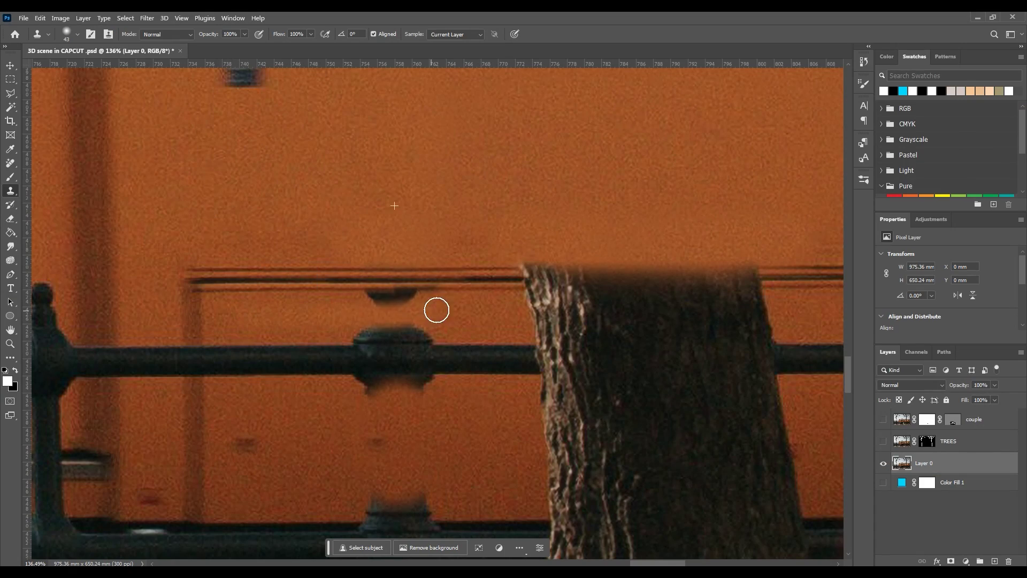
pyautogui.moveTo(436, 311)
pyautogui.mouseDown()
pyautogui.moveTo(305, 338)
pyautogui.moveTo(483, 357)
pyautogui.mouseUp()
# - With a smaller brush, clone over the railing notches beside the trunk
pyautogui.keyDown('alt'); pyautogui.rightClick(284, 337); pyautogui.keyUp('alt')
pyautogui.keyDown('alt'); pyautogui.click(320, 432); pyautogui.keyUp('alt')
pyautogui.keyDown('alt'); pyautogui.click(332, 463); pyautogui.keyUp('alt')
pyautogui.press('[')
pyautogui.press('[')
pyautogui.press('[')
pyautogui.moveTo(371, 395); pyautogui.dragTo(428, 383)
pyautogui.scroll(-10, 410, 392)
pyautogui.scroll(6, 417, 404)
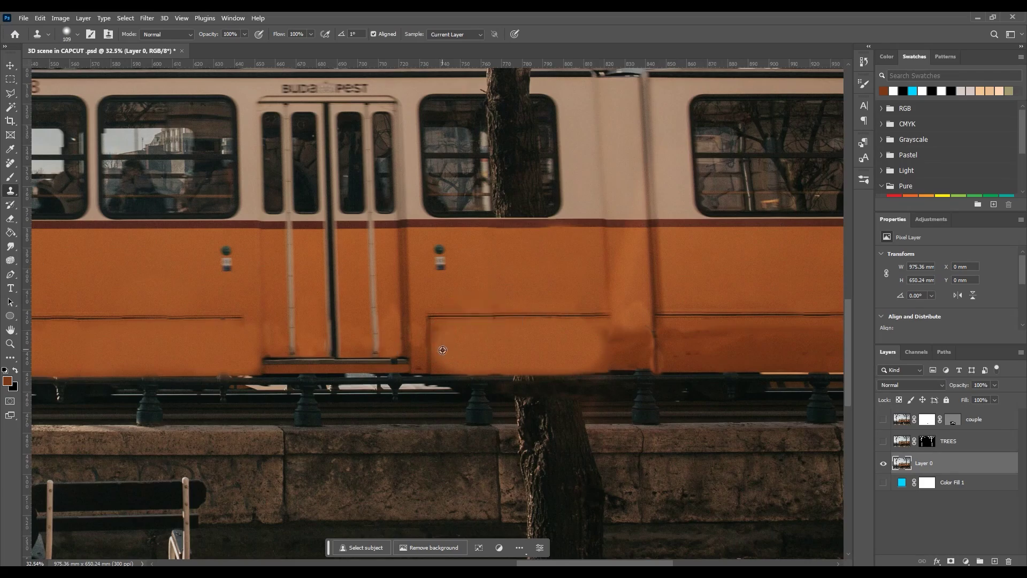
pyautogui.scroll(5, 436, 305)
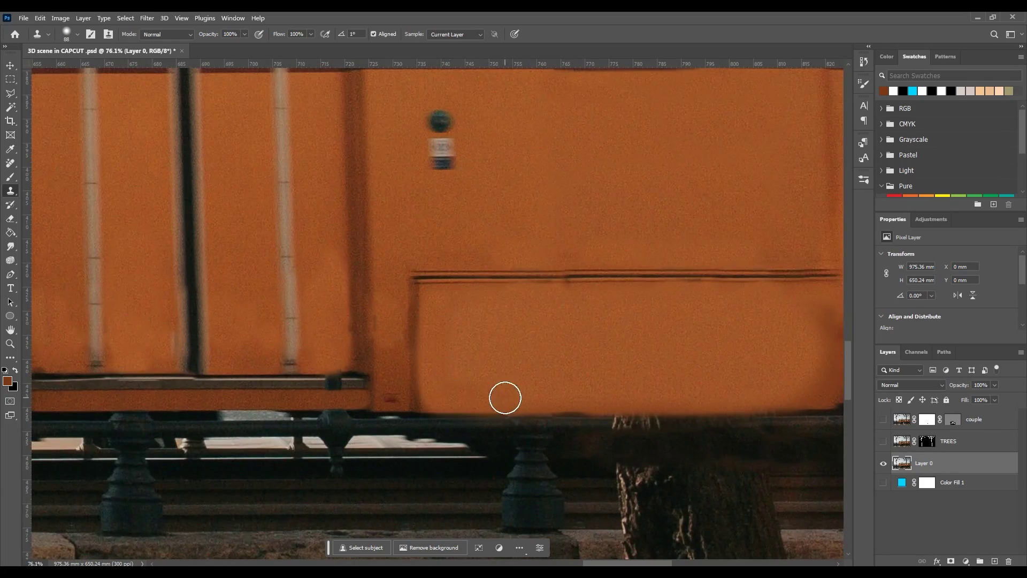
pyautogui.scroll(-10, 530, 369)
pyautogui.scroll(8, 586, 323)
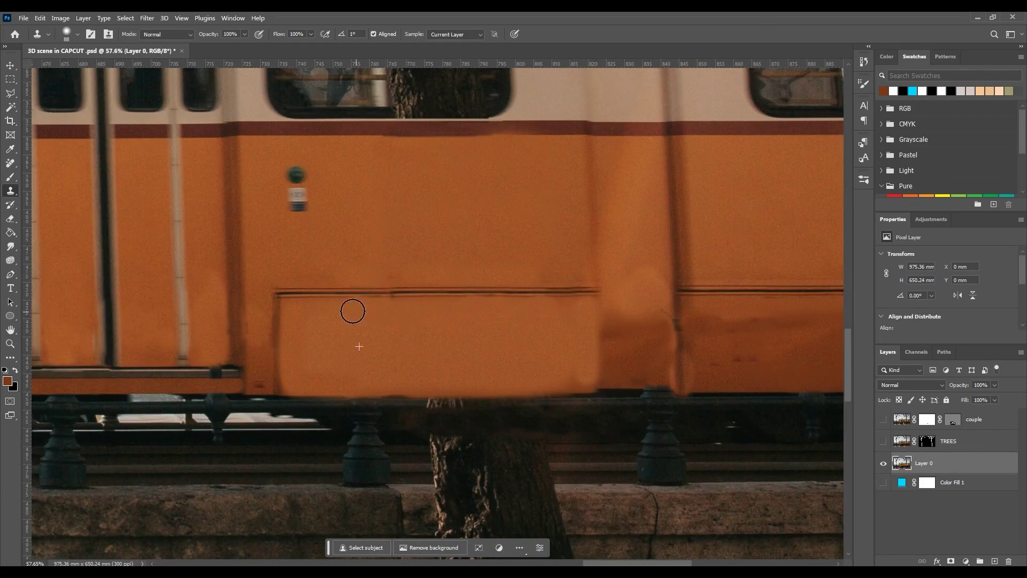
pyautogui.scroll(-5, 363, 313)
pyautogui.scroll(7, 471, 334)
# - Blend the dark patch on the lower panel using 20% then 100% clone opacity
pyautogui.moveTo(450, 324)
pyautogui.mouseDown()
pyautogui.moveTo(543, 289)
pyautogui.moveTo(521, 286)
pyautogui.moveTo(529, 292)
pyautogui.moveTo(520, 311)
pyautogui.moveTo(530, 289)
pyautogui.moveTo(540, 318)
pyautogui.moveTo(519, 340)
pyautogui.moveTo(538, 305)
pyautogui.mouseUp()
pyautogui.press('2')
pyautogui.keyDown('alt'); pyautogui.click(202, 302); pyautogui.keyUp('alt')
pyautogui.press('0')
pyautogui.keyDown('alt'); pyautogui.click(532, 145); pyautogui.keyUp('alt')
pyautogui.moveTo(523, 262); pyautogui.dragTo(527, 310)
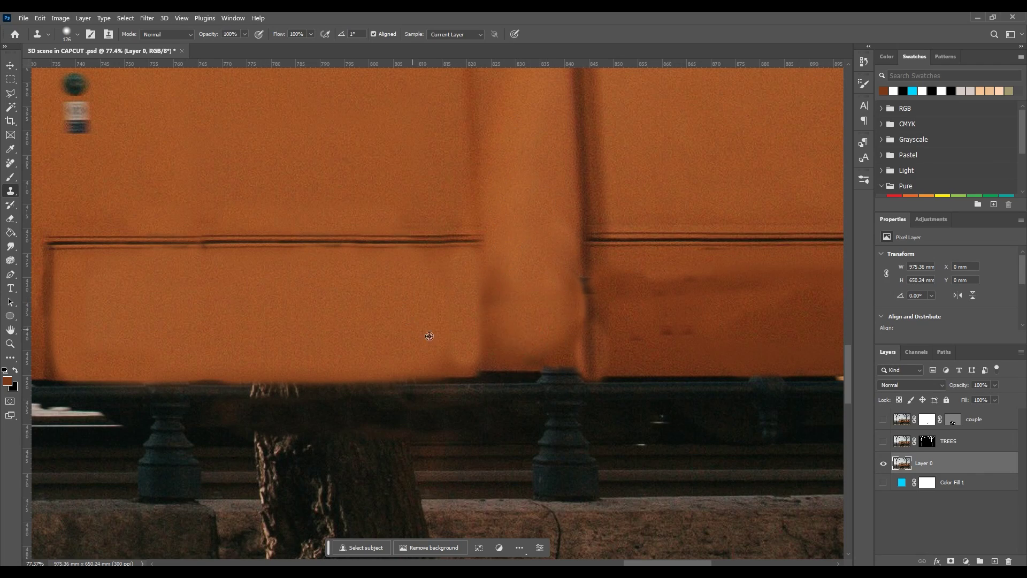
pyautogui.scroll(-10, 670, 344)
pyautogui.scroll(7, 706, 351)
pyautogui.moveTo(670, 325); pyautogui.dragTo(672, 325)
# - Clone clean orange over the lower-right panel near the tram's end
pyautogui.keyDown('alt'); pyautogui.click(356, 201); pyautogui.keyUp('alt')
pyautogui.moveTo(797, 299); pyautogui.dragTo(661, 300)
pyautogui.hotkey('ctrl', 'z')
pyautogui.scroll(-10, 642, 300)
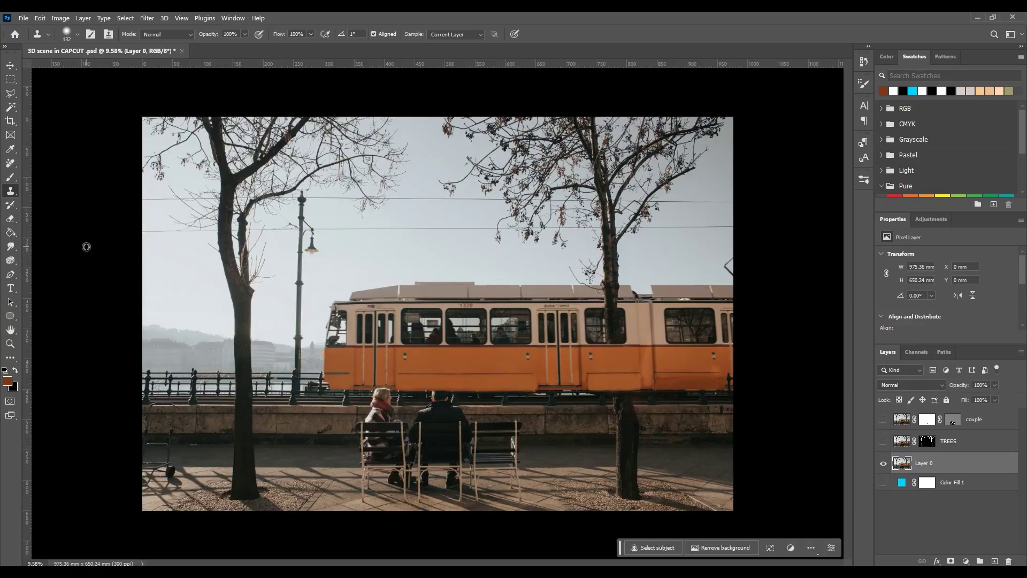
pyautogui.scroll(3, 779, 393)
pyautogui.moveTo(779, 394); pyautogui.dragTo(790, 397)
pyautogui.scroll(8, 805, 396)
pyautogui.moveTo(227, 166); pyautogui.dragTo(213, 173)
# - Smooth out blemishes and the moulding's right end across the tram's right-end panel
pyautogui.keyDown('alt'); pyautogui.click(272, 173); pyautogui.keyUp('alt')
pyautogui.moveTo(328, 204); pyautogui.dragTo(355, 187)
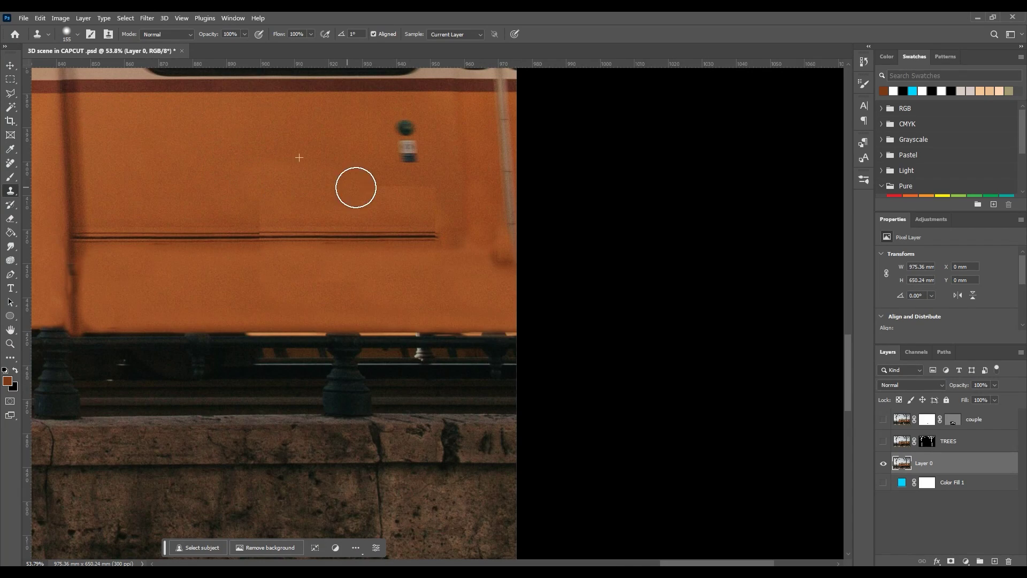
pyautogui.scroll(5, 248, 263)
pyautogui.moveTo(248, 267); pyautogui.dragTo(232, 270)
pyautogui.keyDown('alt'); pyautogui.click(245, 161); pyautogui.keyUp('alt')
pyautogui.moveTo(379, 187); pyautogui.dragTo(350, 137)
pyautogui.scroll(-2, 191, 267)
pyautogui.keyDown('alt'); pyautogui.click(561, 146); pyautogui.keyUp('alt')
pyautogui.moveTo(628, 178); pyautogui.dragTo(545, 191)
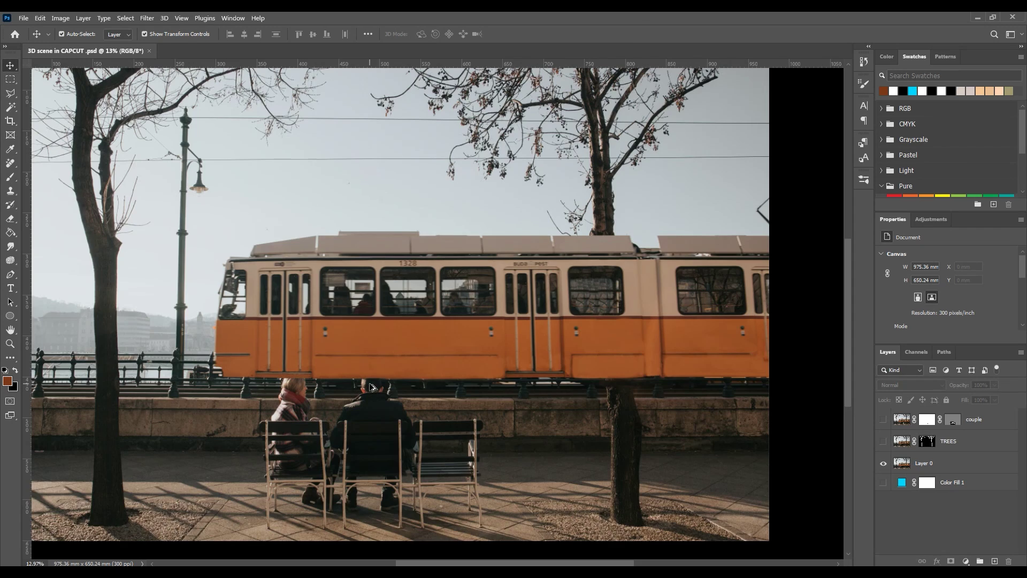
pyautogui.scroll(-1, 372, 386)
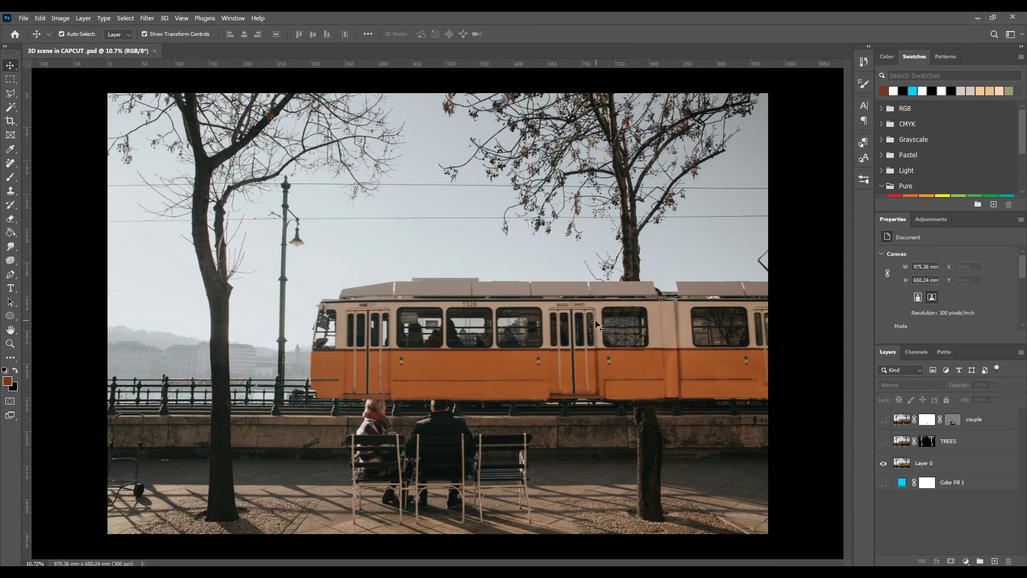
# - Trace the tram's outline with the Pen tool and mask Layer 0 to it
pyautogui.press('p')
pyautogui.scroll(5, 769, 268)
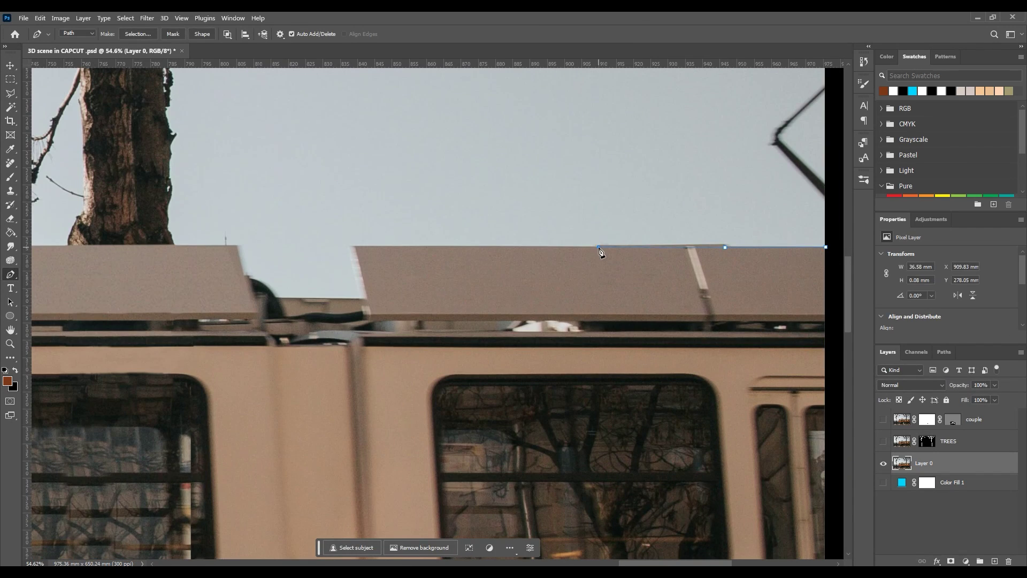
pyautogui.click(351, 247)
pyautogui.click(367, 298)
pyautogui.click(278, 299)
pyautogui.scroll(4, 338, 289)
pyautogui.moveTo(262, 280)
pyautogui.mouseDown()
pyautogui.moveTo(338, 289)
pyautogui.moveTo(264, 284)
pyautogui.mouseUp()
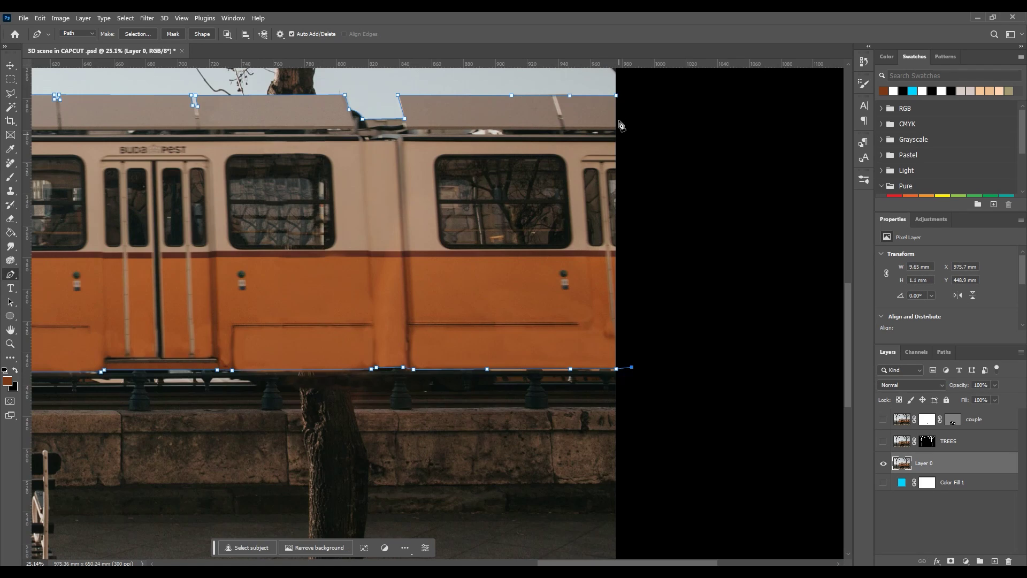
pyautogui.scroll(-5, 615, 310)
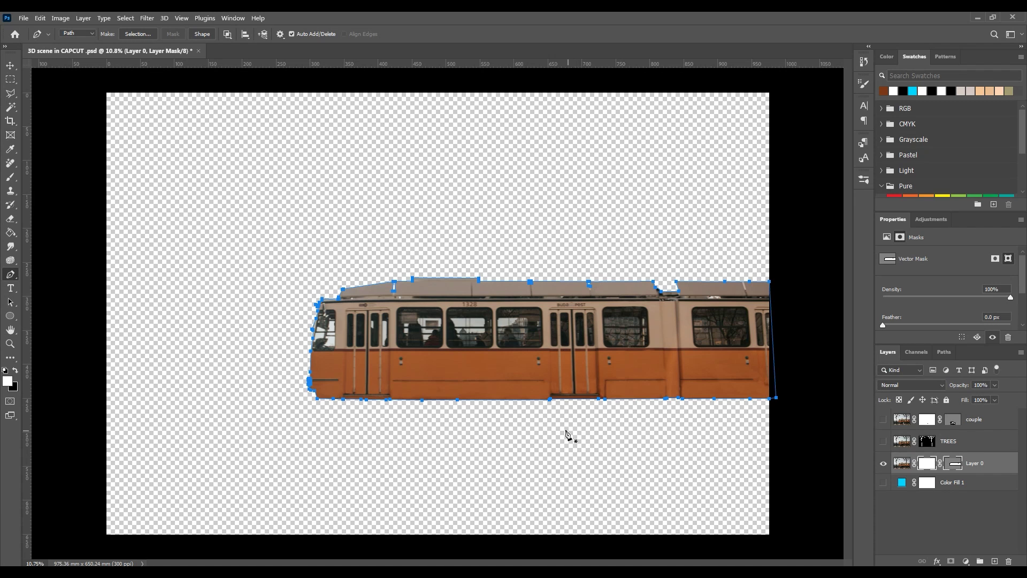
pyautogui.click(10, 65)
pyautogui.click(259, 426)
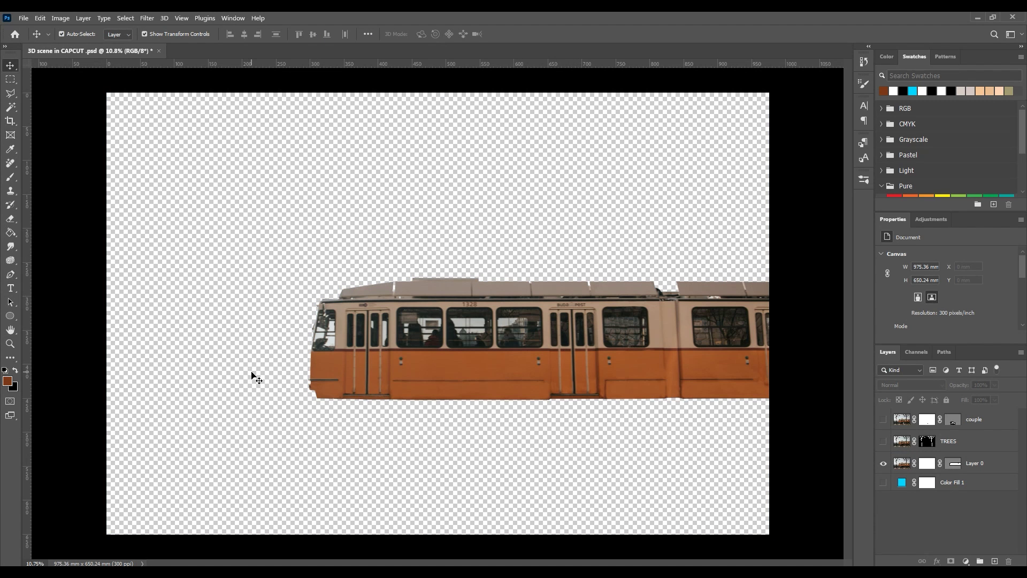
# - Create a new wide 300 ppi document named TRAIN
pyautogui.click(21, 17)
pyautogui.click(37, 29)
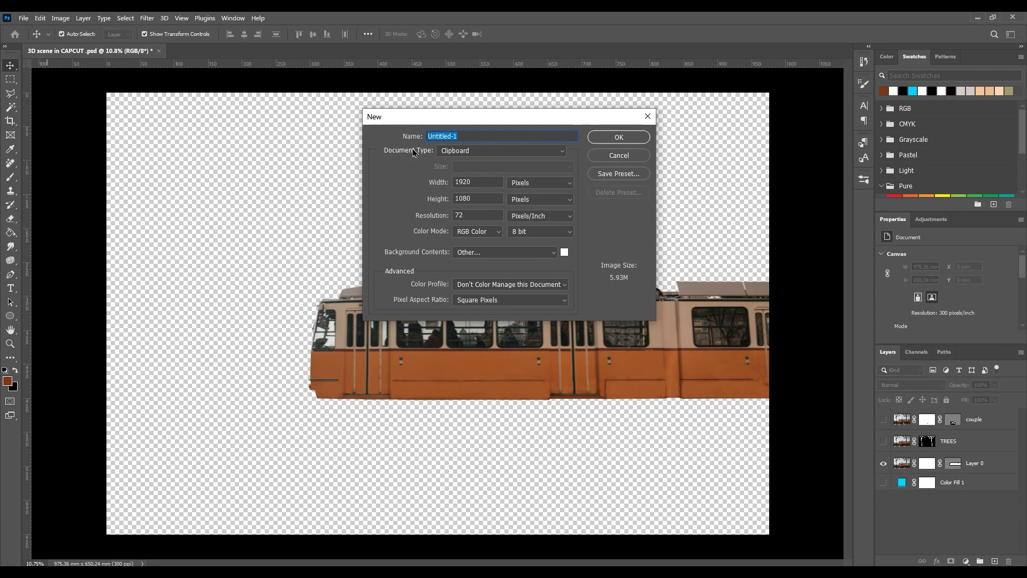
pyautogui.write('TRAIN')
pyautogui.click(478, 182)
pyautogui.write('*')
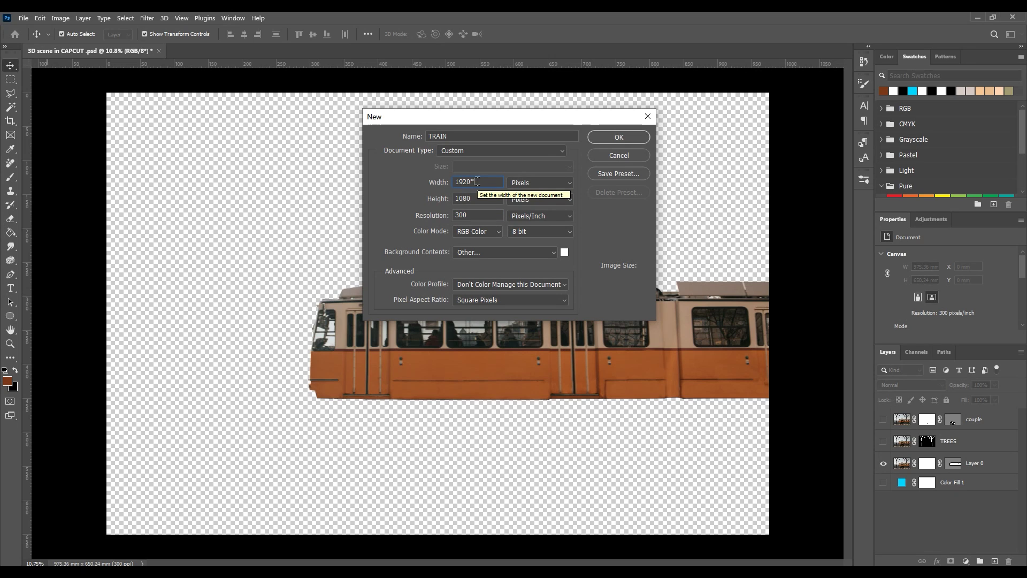
pyautogui.click(619, 138)
# - Drag the tram cutout into TRAIN, scale it down at the left end, and confirm
pyautogui.hotkey('ctrl', 'Tab')
pyautogui.click(533, 373)
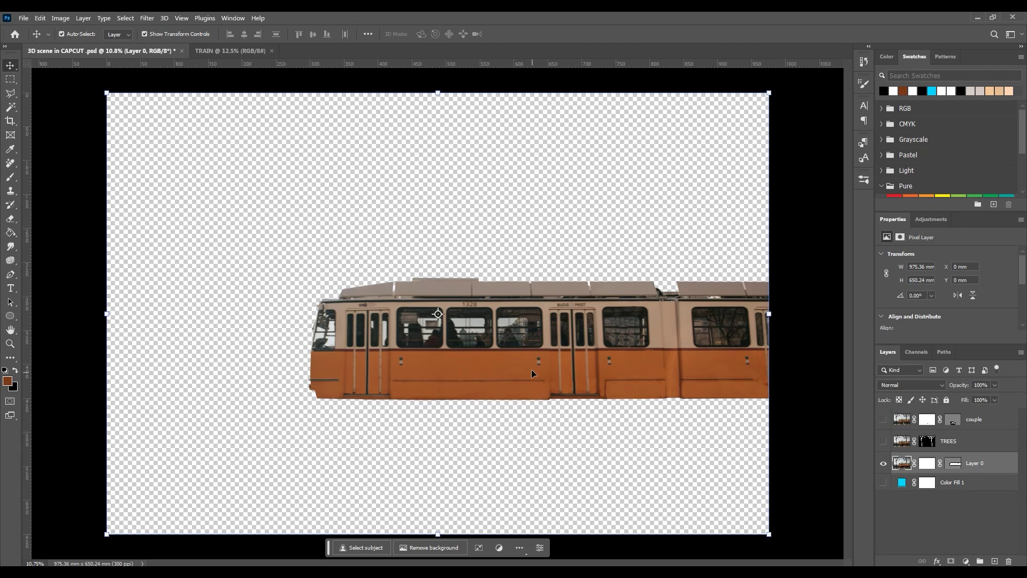
pyautogui.moveTo(533, 373); pyautogui.dragTo(357, 371)
pyautogui.moveTo(633, 312)
pyautogui.mouseDown()
pyautogui.moveTo(146, 313)
pyautogui.moveTo(298, 304)
pyautogui.mouseUp()
pyautogui.click(529, 34)
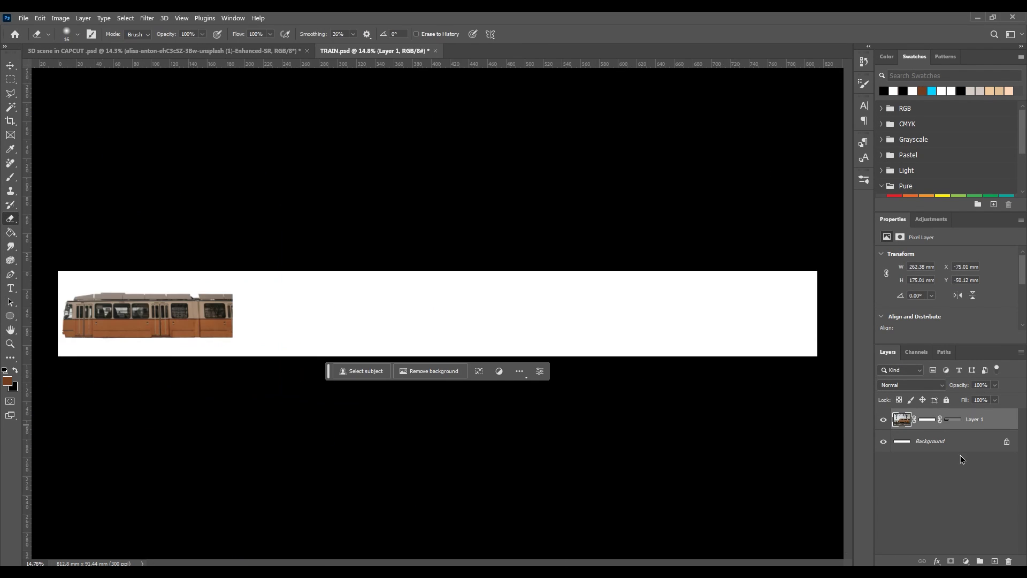
pyautogui.press('v')
pyautogui.click(555, 450)
pyautogui.scroll(-6, 535, 447)
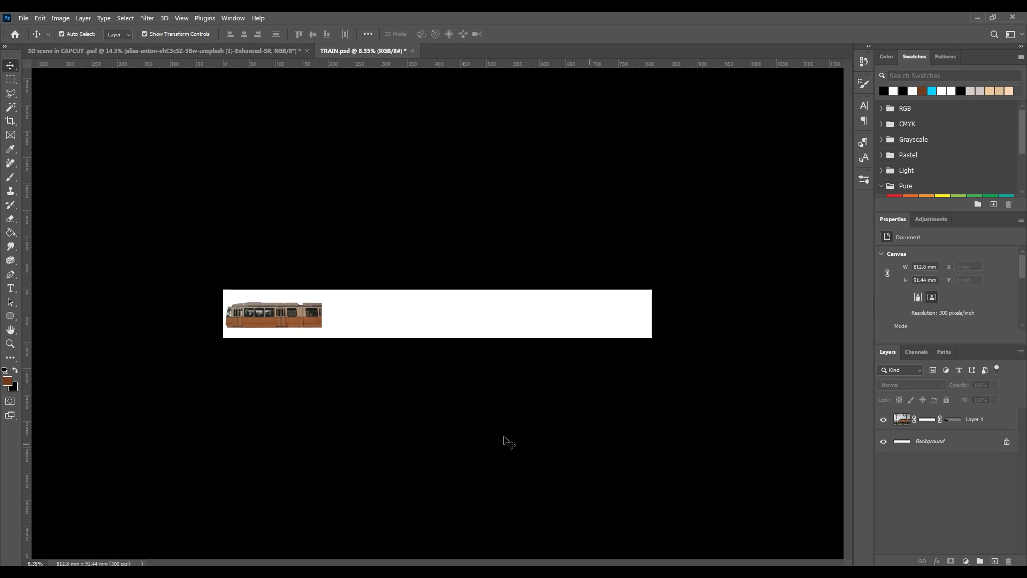
pyautogui.scroll(5, 177, 350)
pyautogui.scroll(5, 155, 342)
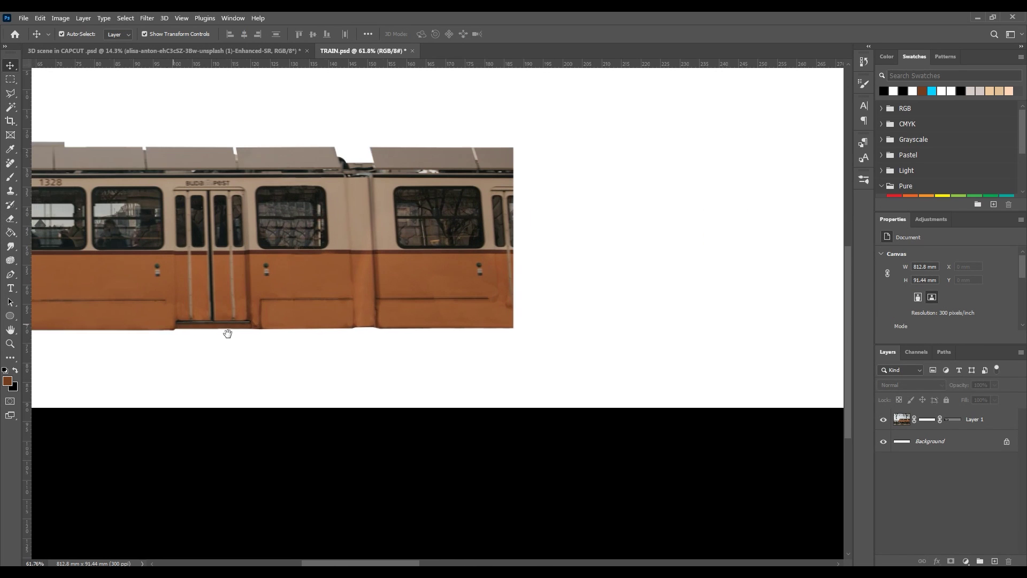
pyautogui.moveTo(225, 335); pyautogui.dragTo(694, 399)
# - Activate the tram layer and set the Magic Wand to Contiguous
pyautogui.scroll(5, 384, 303)
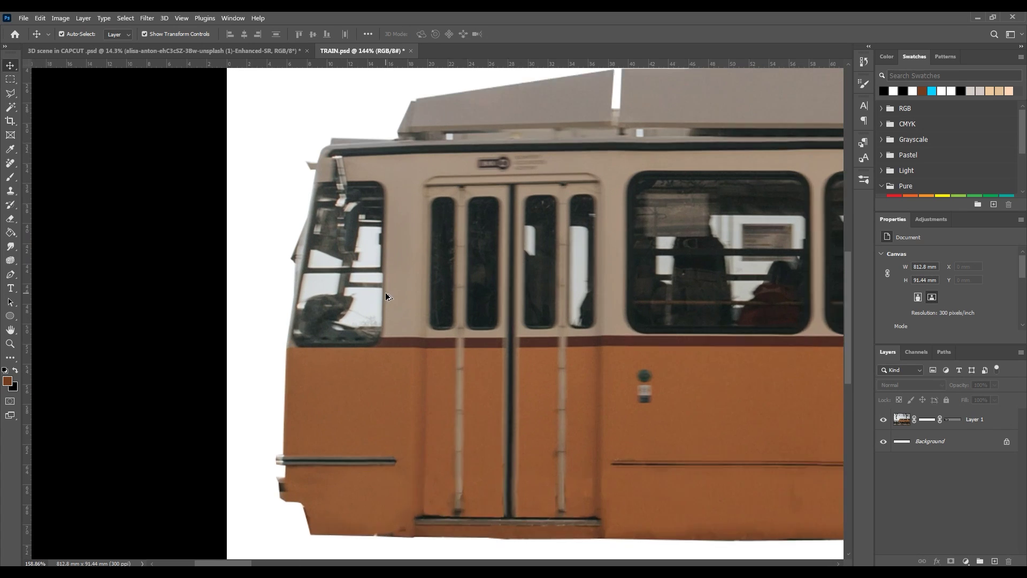
pyautogui.click(384, 303)
pyautogui.click(12, 109)
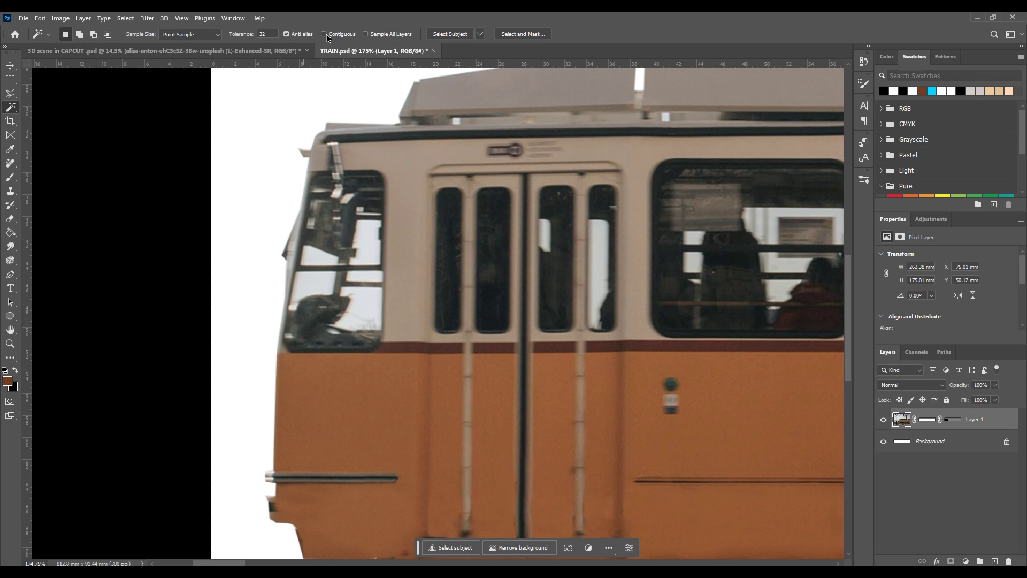
pyautogui.click(367, 242)
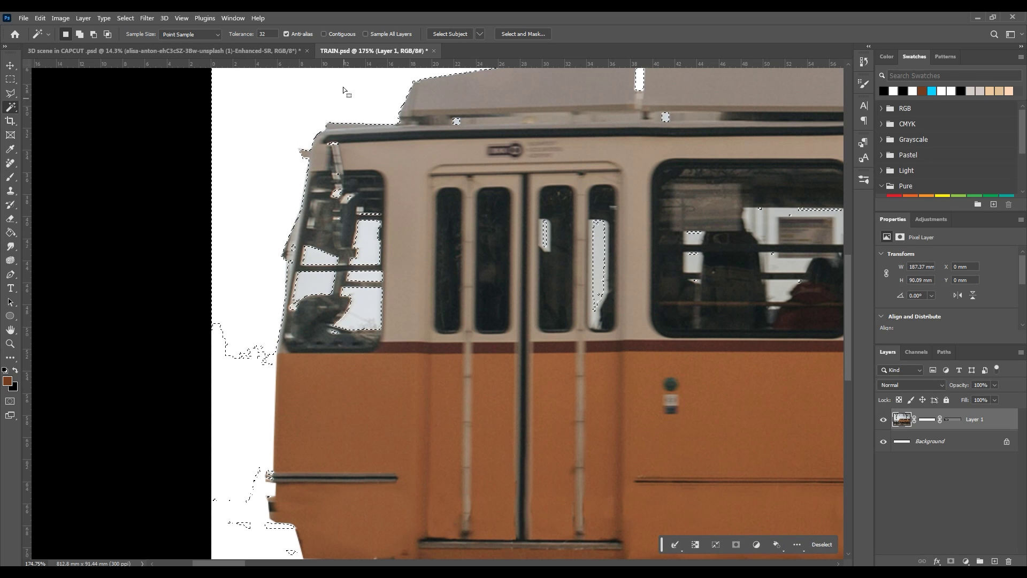
pyautogui.click(324, 34)
pyautogui.click(810, 543)
# - Select the four white patches in the front window plus the door window patch
pyautogui.click(323, 289)
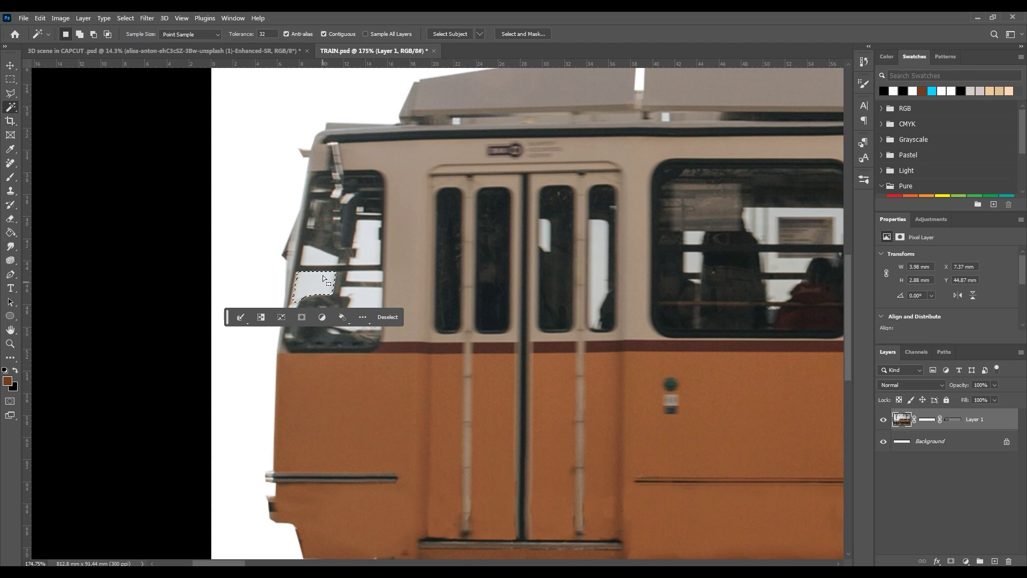
pyautogui.click(321, 256)
pyautogui.click(366, 243)
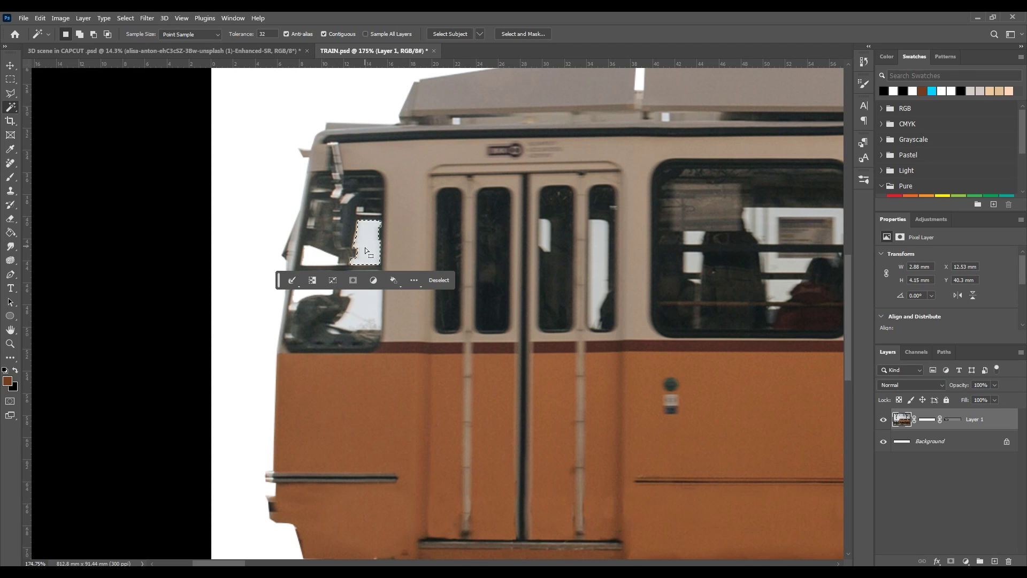
pyautogui.click(366, 305)
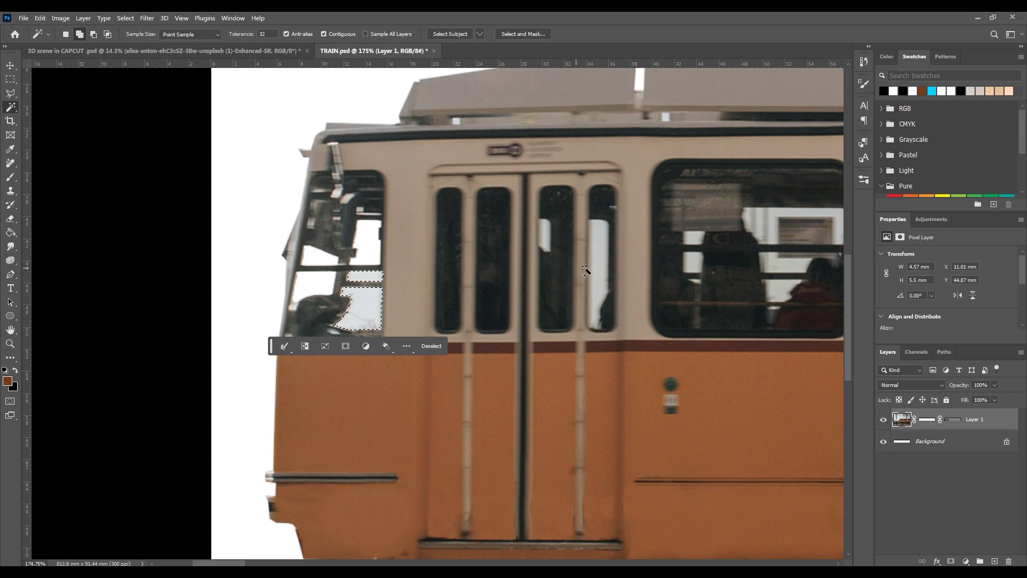
pyautogui.click(599, 265)
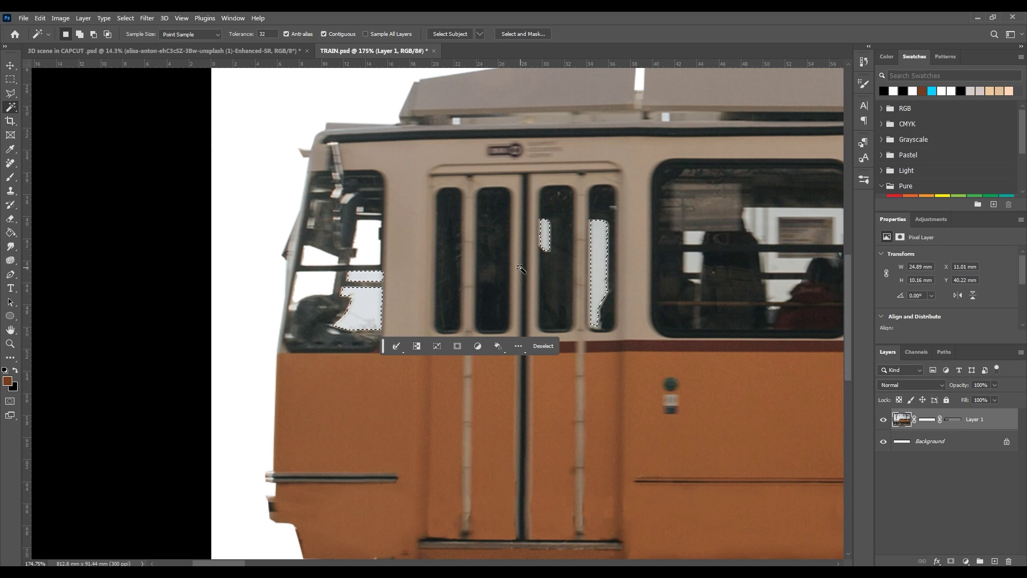
pyautogui.scroll(-3, 521, 269)
pyautogui.scroll(4, 664, 264)
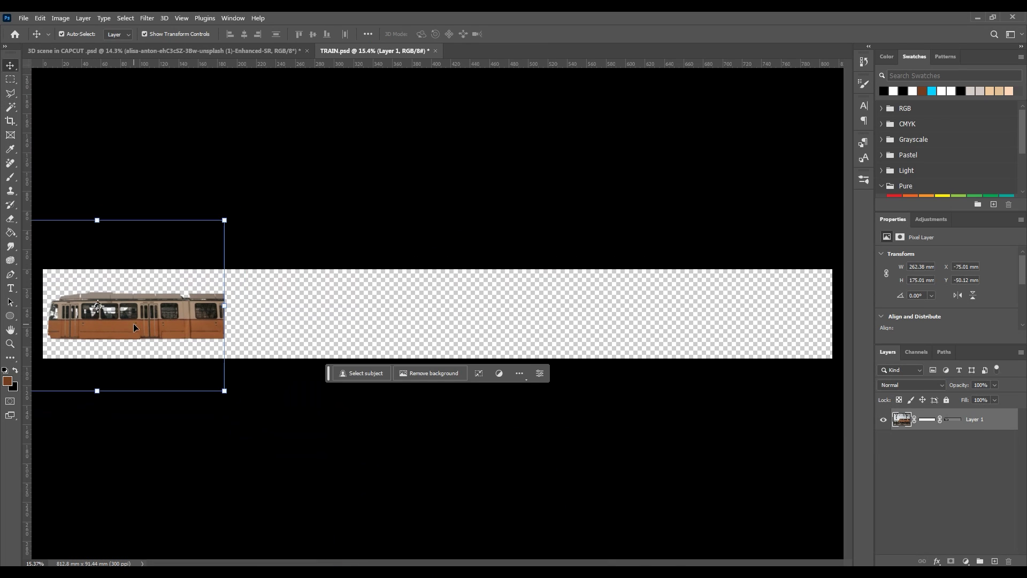
# - Alt-drag a copy of the train right and delete its overlapping section
pyautogui.moveTo(131, 321); pyautogui.dragTo(312, 323)
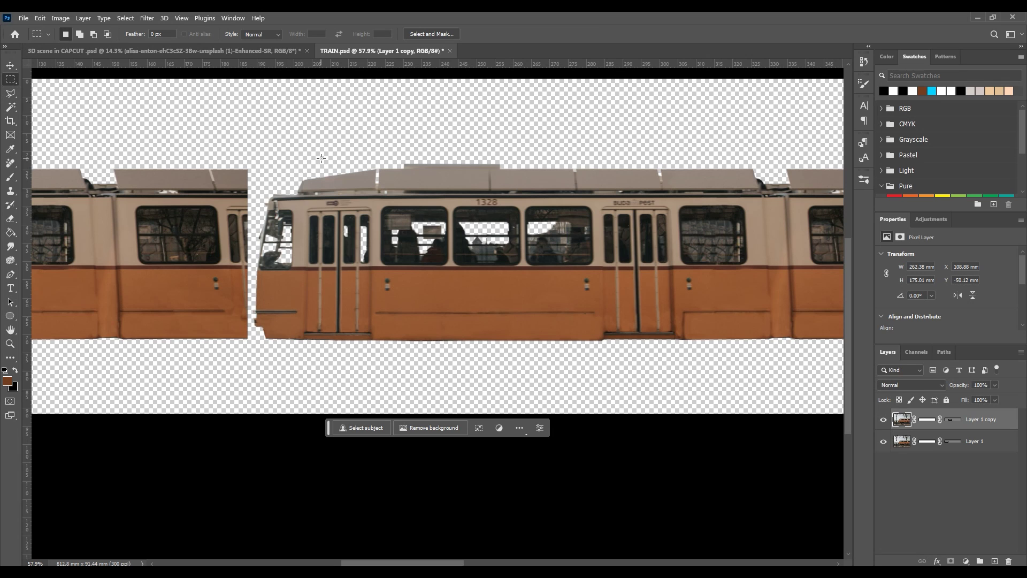
pyautogui.moveTo(220, 99); pyautogui.dragTo(378, 374)
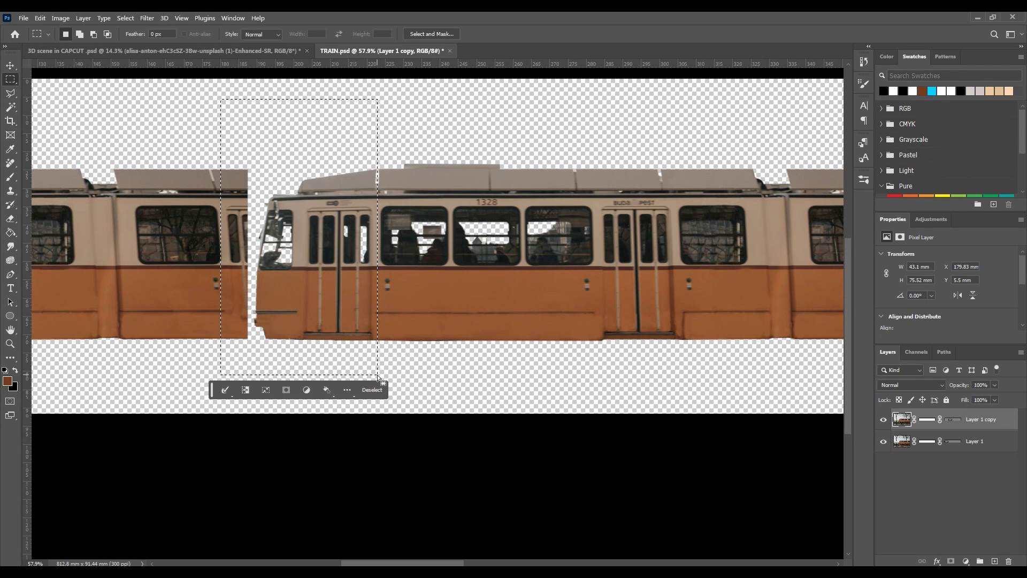
pyautogui.press('Delete')
pyautogui.scroll(-3, 374, 373)
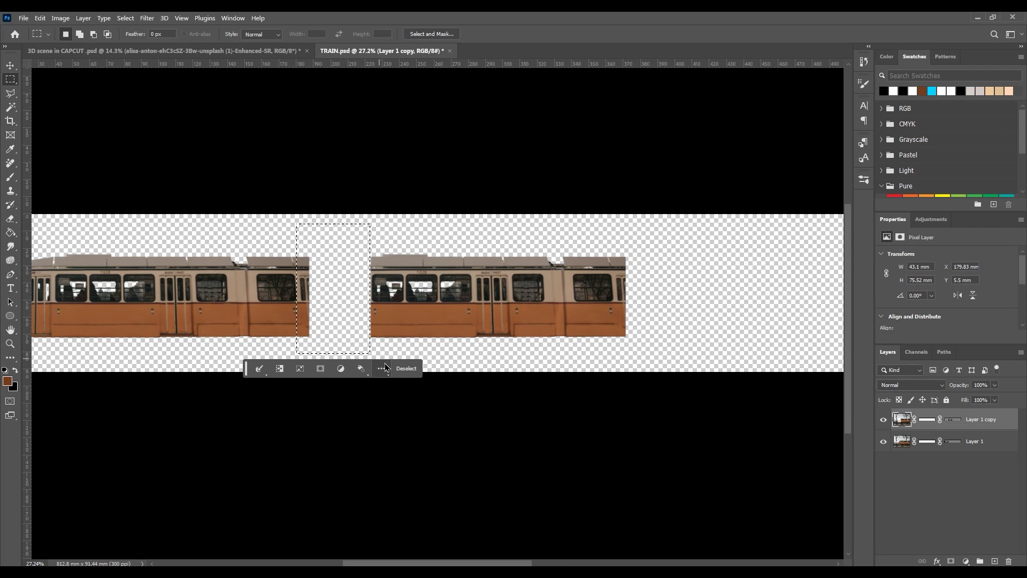
pyautogui.click(398, 370)
# - Slide the trimmed train piece left to join it seamlessly with the rest
pyautogui.scroll(-1, 398, 373)
pyautogui.scroll(2, 399, 373)
pyautogui.press('v')
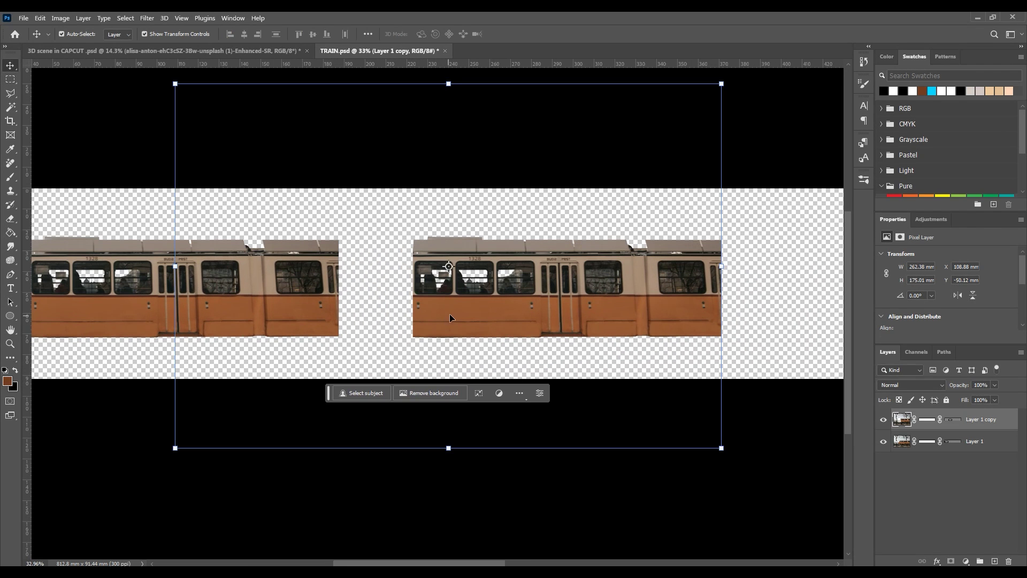
pyautogui.moveTo(449, 313); pyautogui.dragTo(376, 311)
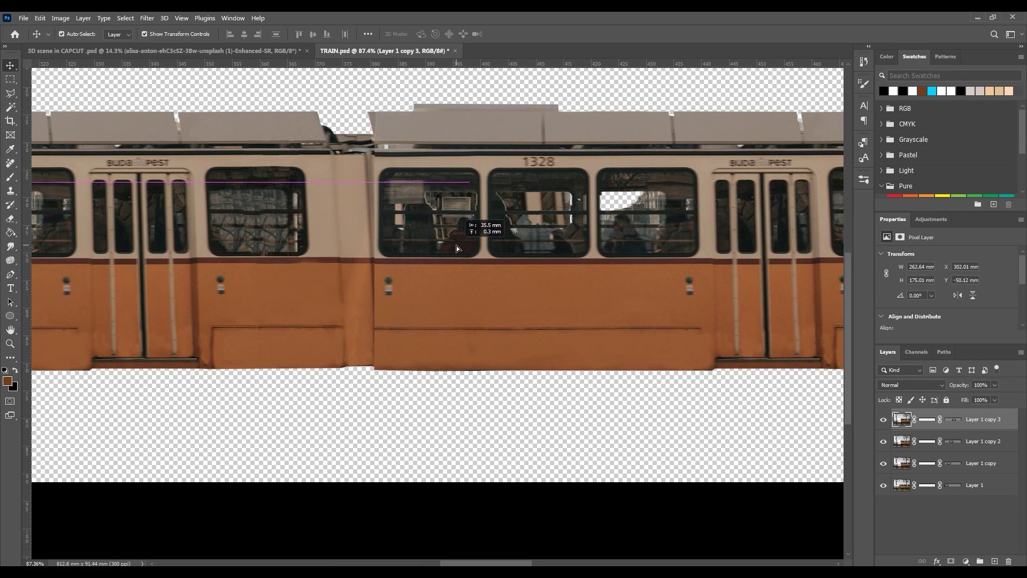
pyautogui.moveTo(457, 246); pyautogui.dragTo(458, 250)
pyautogui.scroll(-9, 404, 250)
# - Duplicate another train section to the right and align it against the train
pyautogui.click(734, 277)
pyautogui.scroll(-3, 623, 238)
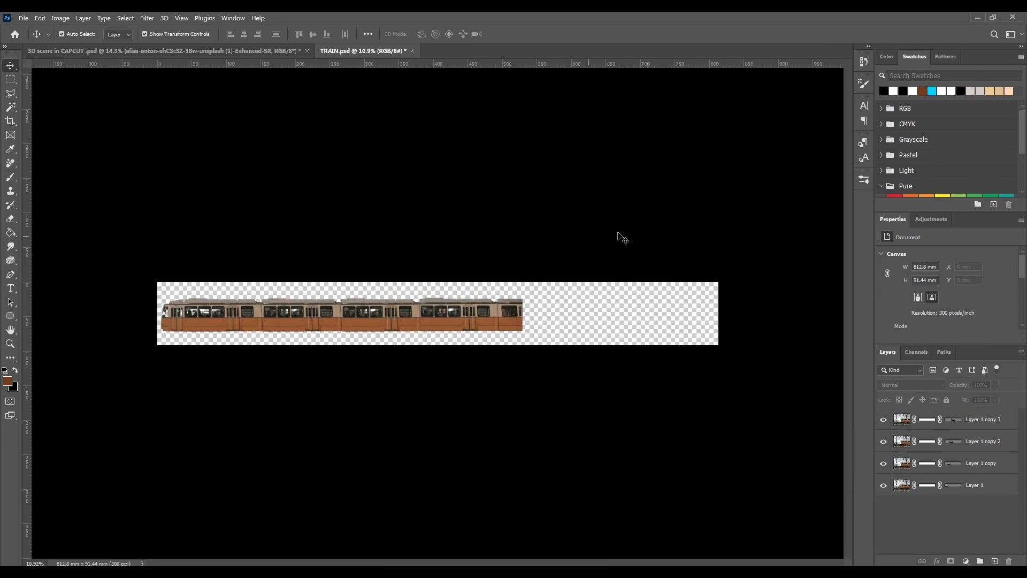
pyautogui.scroll(5, 539, 315)
pyautogui.moveTo(329, 322); pyautogui.dragTo(640, 323)
pyautogui.scroll(-3, 519, 319)
pyautogui.scroll(2, 737, 339)
pyautogui.scroll(4, 558, 300)
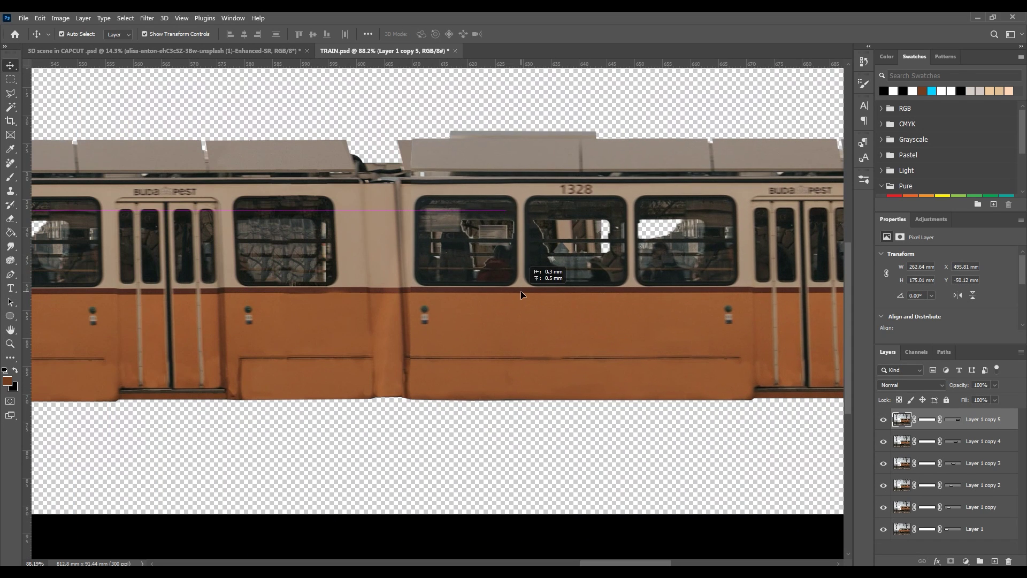
pyautogui.moveTo(521, 292); pyautogui.dragTo(523, 290)
pyautogui.scroll(-12, 524, 291)
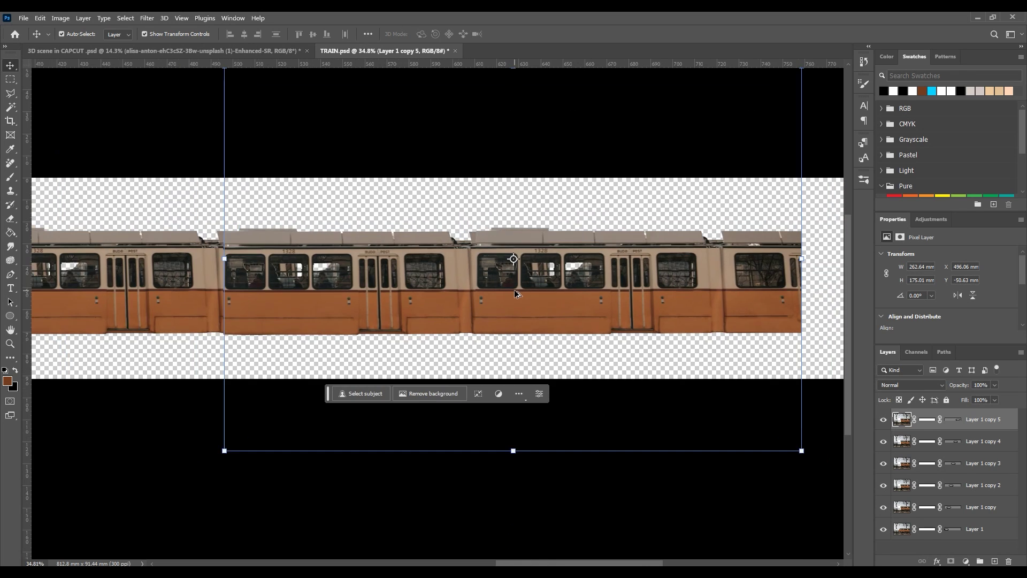
# - Copy a final car toward the right end, positioning it to show the tram front
pyautogui.moveTo(169, 321); pyautogui.dragTo(730, 319)
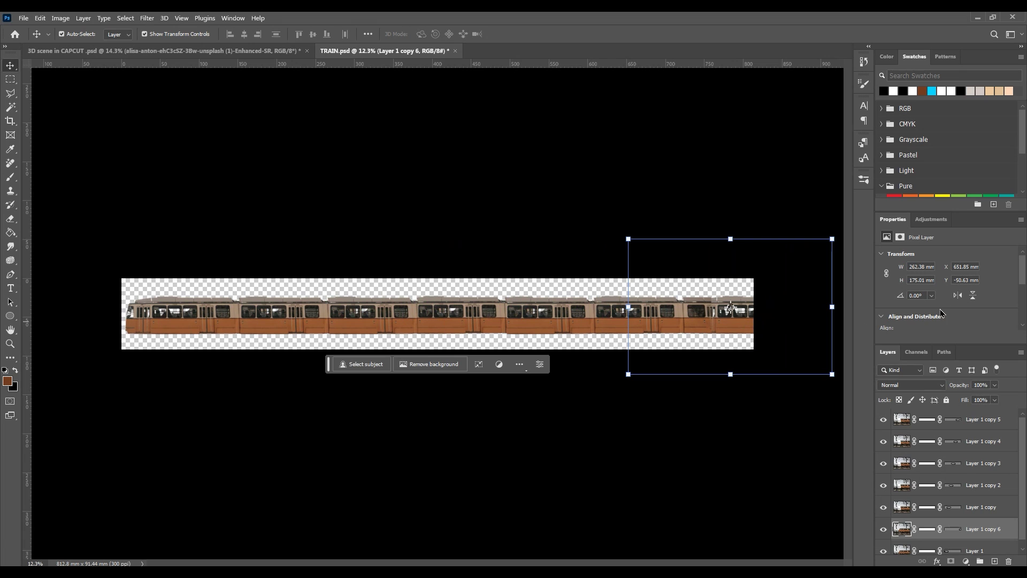
pyautogui.scroll(8, 792, 365)
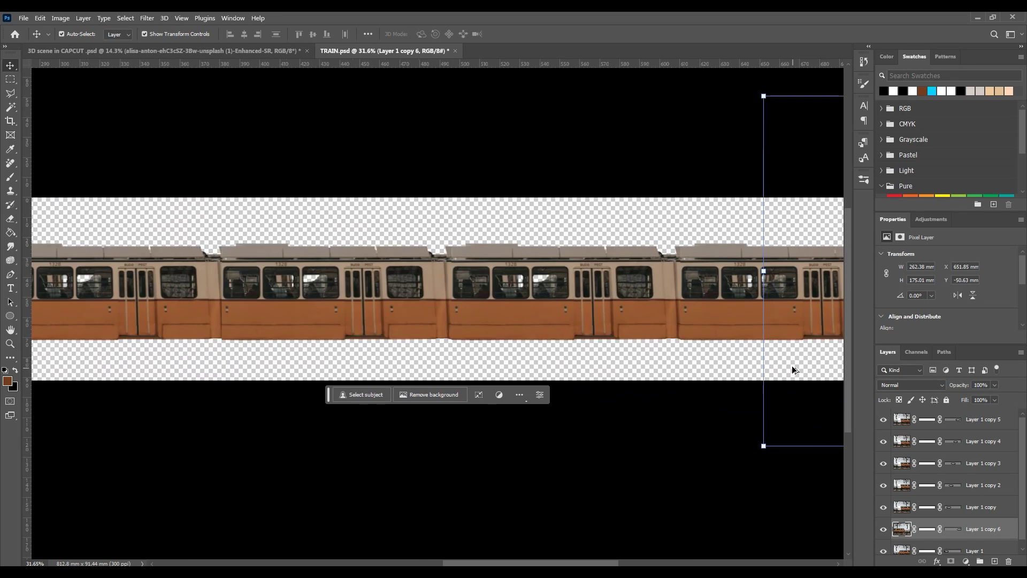
pyautogui.moveTo(780, 341); pyautogui.dragTo(158, 335)
pyautogui.moveTo(591, 264); pyautogui.dragTo(455, 271)
pyautogui.scroll(-9, 597, 420)
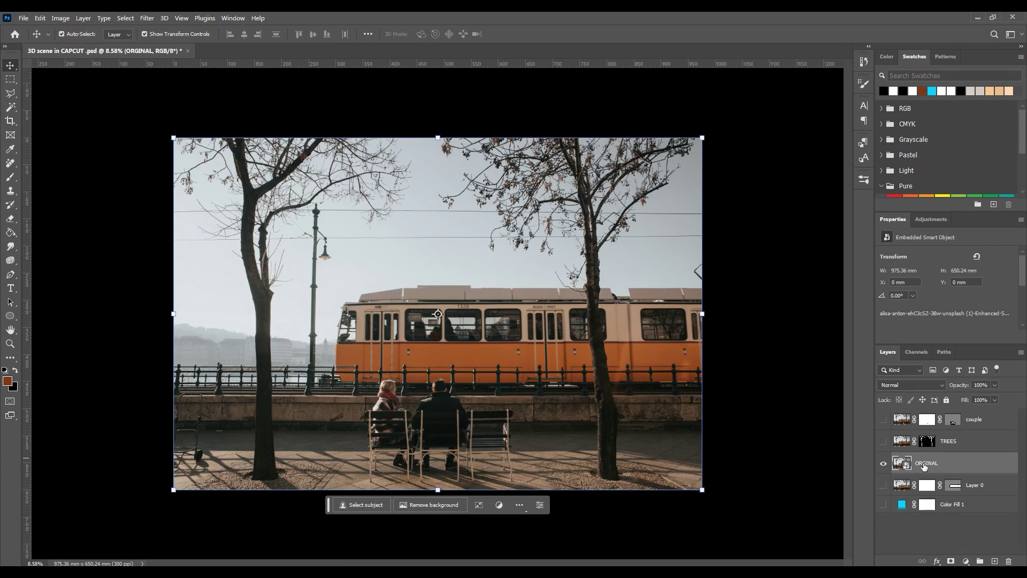
# - Duplicate ORIGINAL to the top and group couple, TREES, ORIGINAL and Layer 0 into Group 1
pyautogui.moveTo(928, 459); pyautogui.dragTo(957, 475)
pyautogui.moveTo(967, 422); pyautogui.dragTo(966, 454)
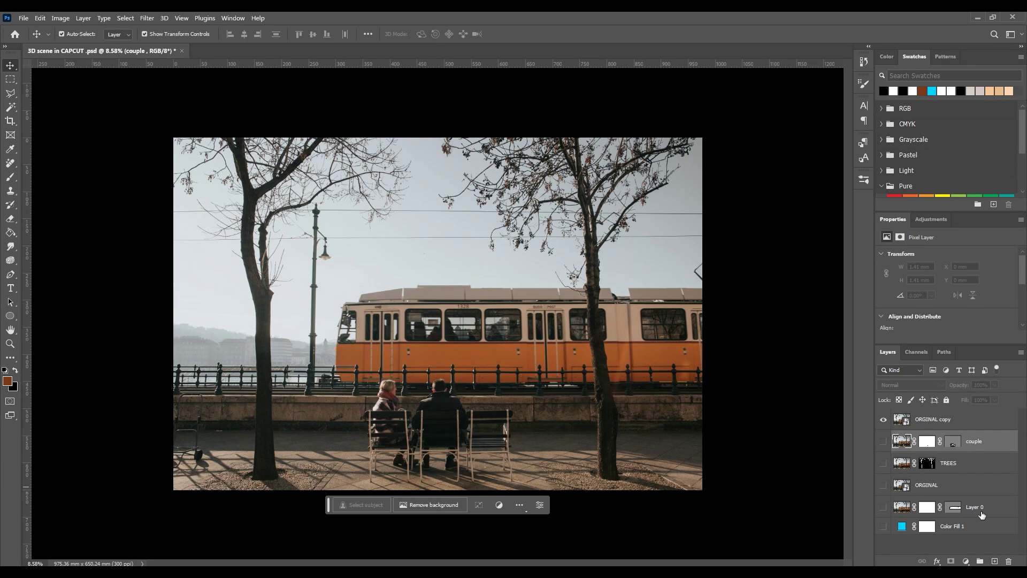
pyautogui.keyDown('shift'); pyautogui.click(982, 514); pyautogui.keyUp('shift')
pyautogui.click(981, 562)
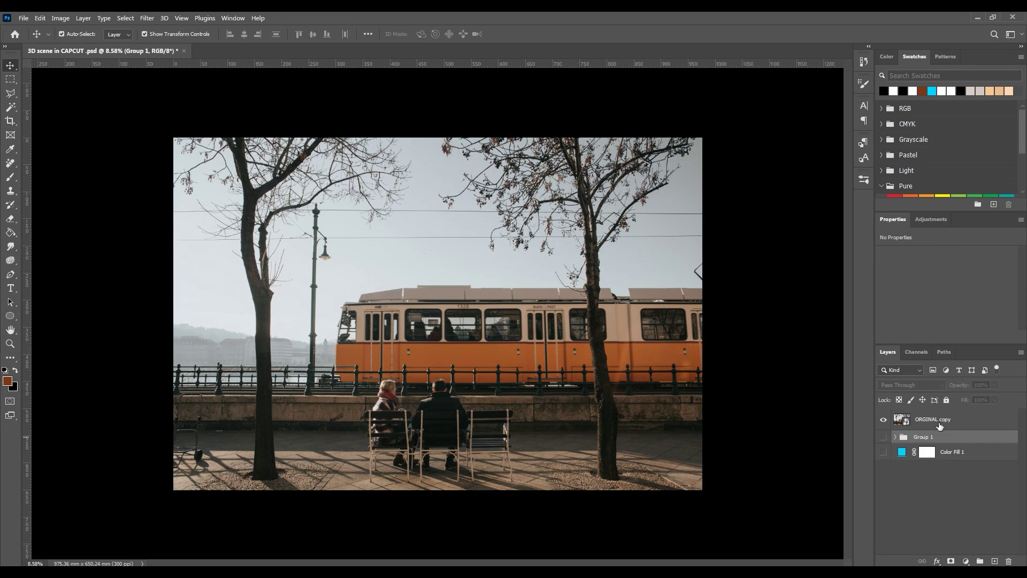
pyautogui.click(941, 426)
pyautogui.keyDown('alt'); pyautogui.scroll(8, 161, 421); pyautogui.keyUp('alt')
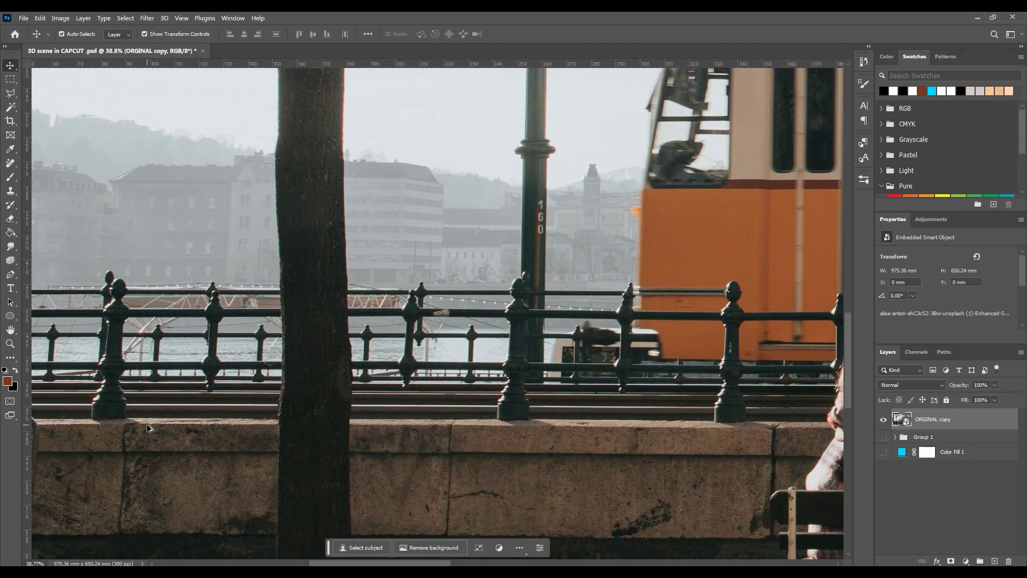
# - Select the Clone Stamp and rasterize the ORIGINAL copy layer
pyautogui.keyDown('alt'); pyautogui.scroll(1, 147, 424); pyautogui.keyUp('alt')
pyautogui.press('s')
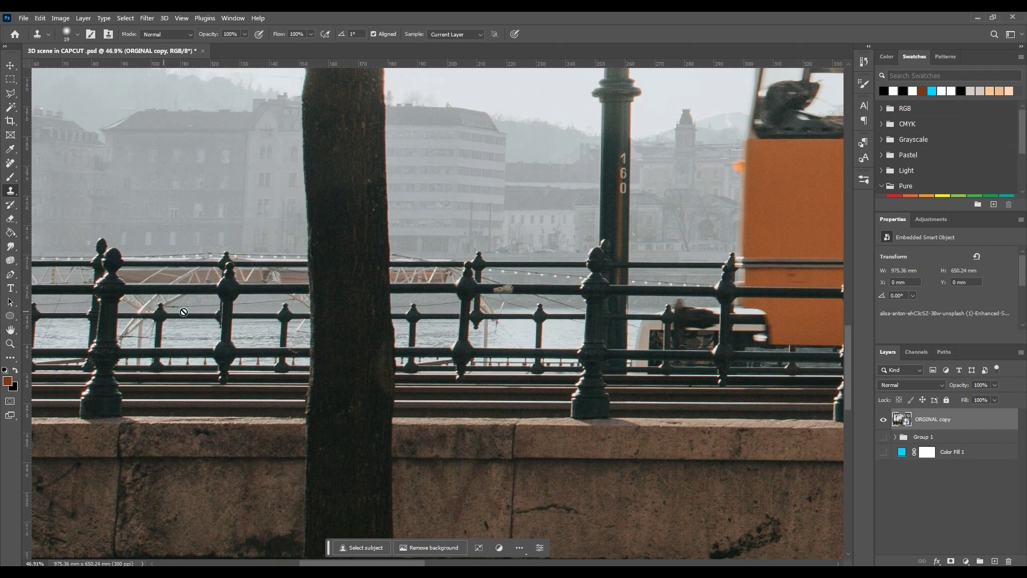
pyautogui.rightClick(982, 420)
pyautogui.click(921, 346)
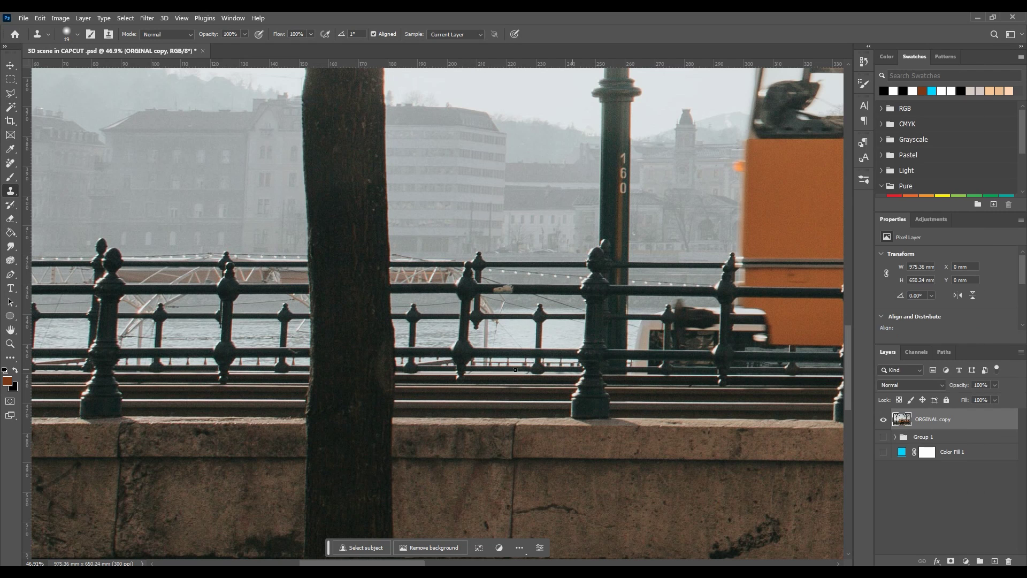
# - Clone the railing and its post over the tree trunk with a full-hardness brush
pyautogui.keyDown('alt'); pyautogui.click(111, 302); pyautogui.keyUp('alt')
pyautogui.rightClick(170, 312)
pyautogui.keyDown('alt'); pyautogui.click(109, 291); pyautogui.keyUp('alt')
pyautogui.moveTo(233, 363)
pyautogui.mouseDown()
pyautogui.moveTo(293, 365)
pyautogui.moveTo(298, 384)
pyautogui.moveTo(282, 384)
pyautogui.mouseUp()
pyautogui.click(326, 293)
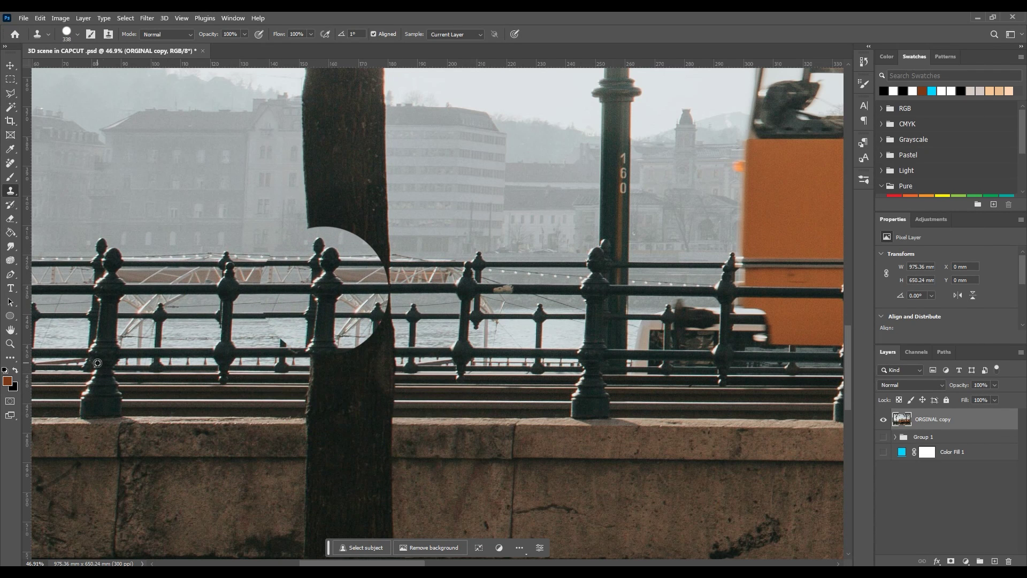
pyautogui.keyDown('alt'); pyautogui.click(98, 363); pyautogui.keyUp('alt')
pyautogui.click(315, 363)
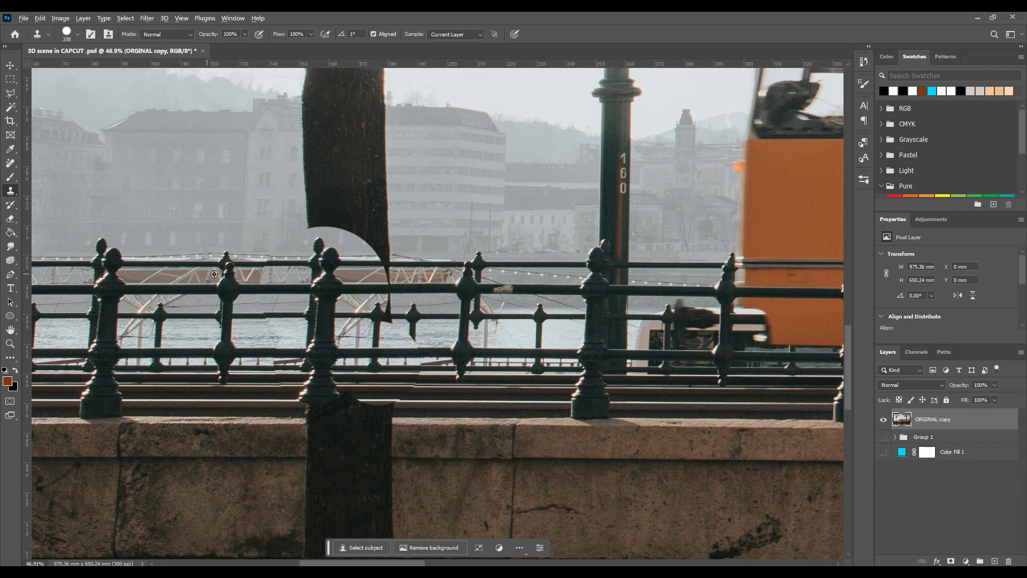
pyautogui.moveTo(375, 271); pyautogui.dragTo(391, 273)
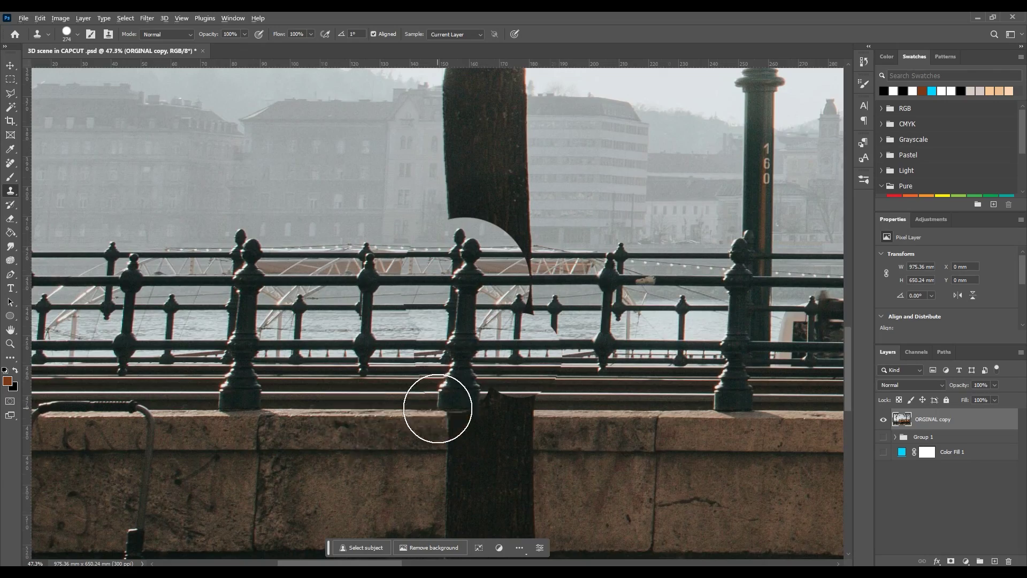
# - Cover the upper trunk above the railing with cloned building and hill texture
pyautogui.scroll(-2, 332, 211)
pyautogui.keyDown('alt'); pyautogui.moveTo(427, 229); pyautogui.dragTo(467, 230); pyautogui.keyUp('alt')
pyautogui.keyDown('alt'); pyautogui.click(165, 207); pyautogui.keyUp('alt')
pyautogui.keyDown('alt'); pyautogui.click(206, 196); pyautogui.keyUp('alt')
pyautogui.click(410, 205)
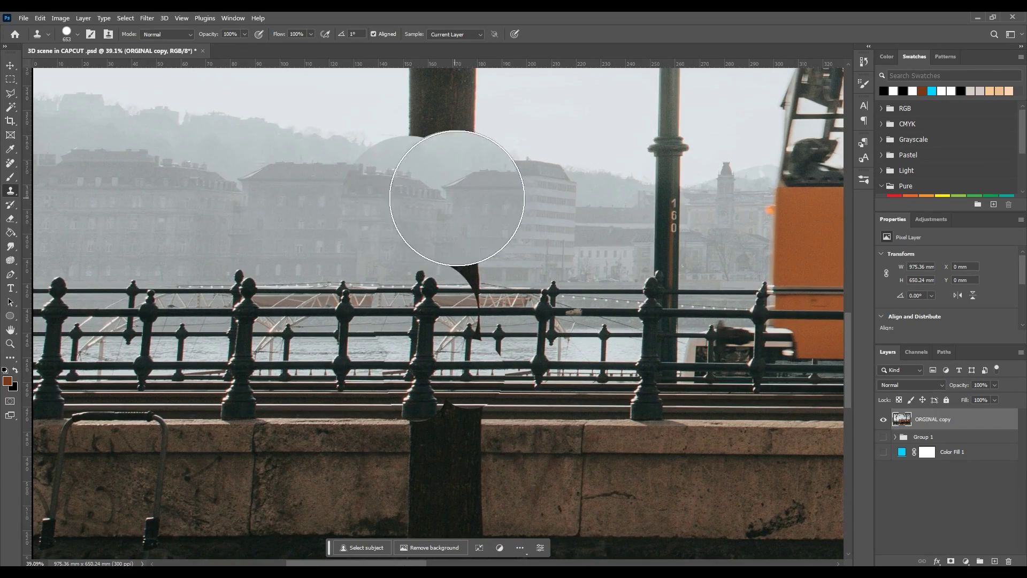
pyautogui.click(475, 215)
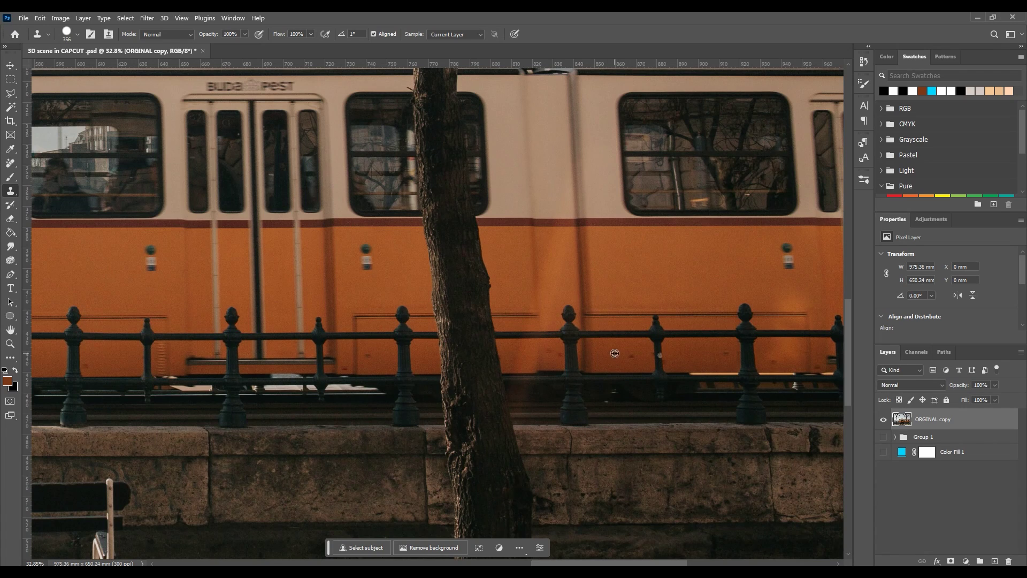
# - Clone the tram side and railing over the remaining lower trunk
pyautogui.keyDown('alt'); pyautogui.click(615, 353); pyautogui.keyUp('alt')
pyautogui.scroll(6, 463, 364)
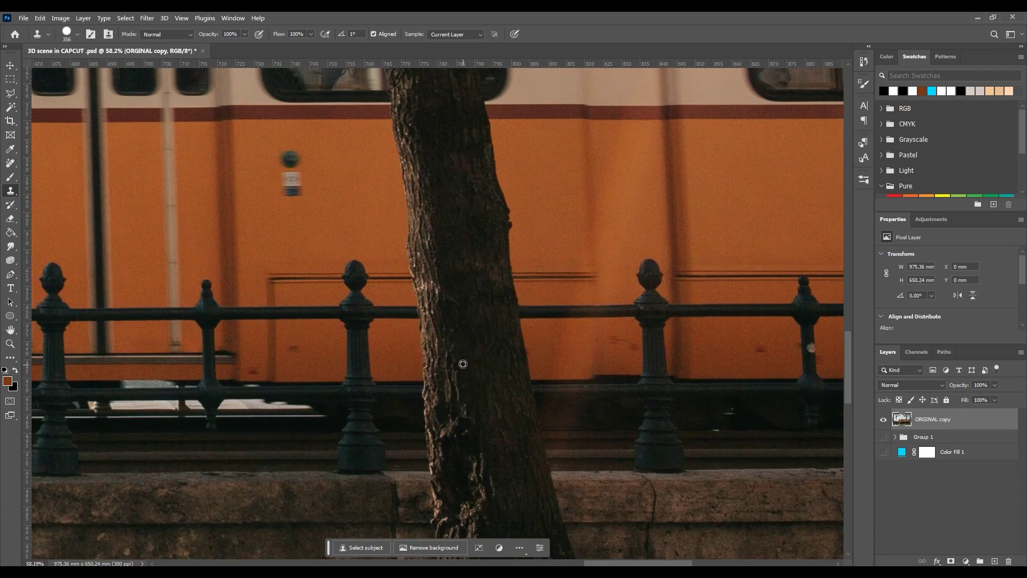
pyautogui.keyDown('alt'); pyautogui.moveTo(460, 362); pyautogui.dragTo(469, 345); pyautogui.keyUp('alt')
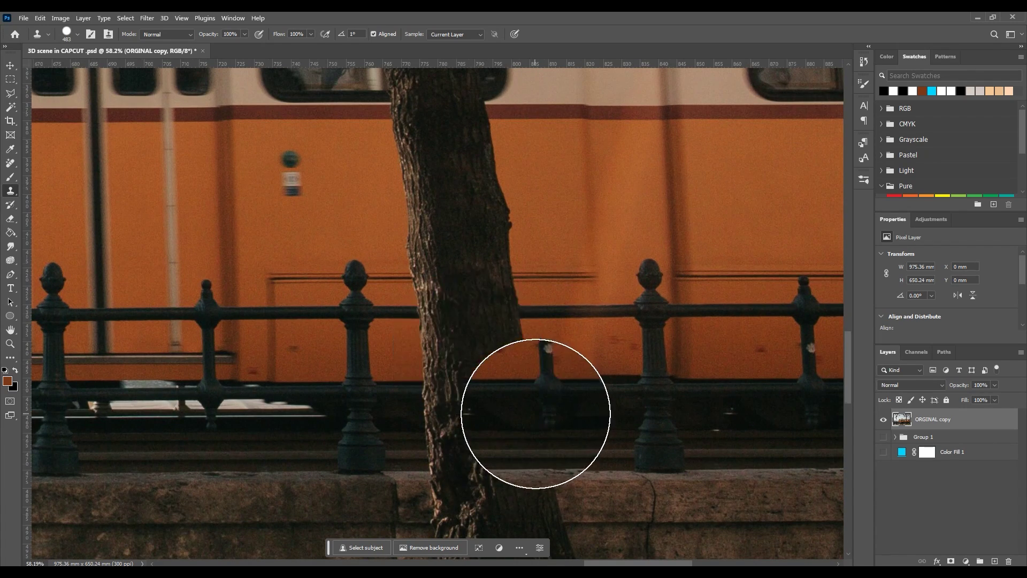
pyautogui.scroll(-7, 572, 396)
pyautogui.scroll(2, 602, 378)
pyautogui.keyDown('alt'); pyautogui.click(292, 364); pyautogui.keyUp('alt')
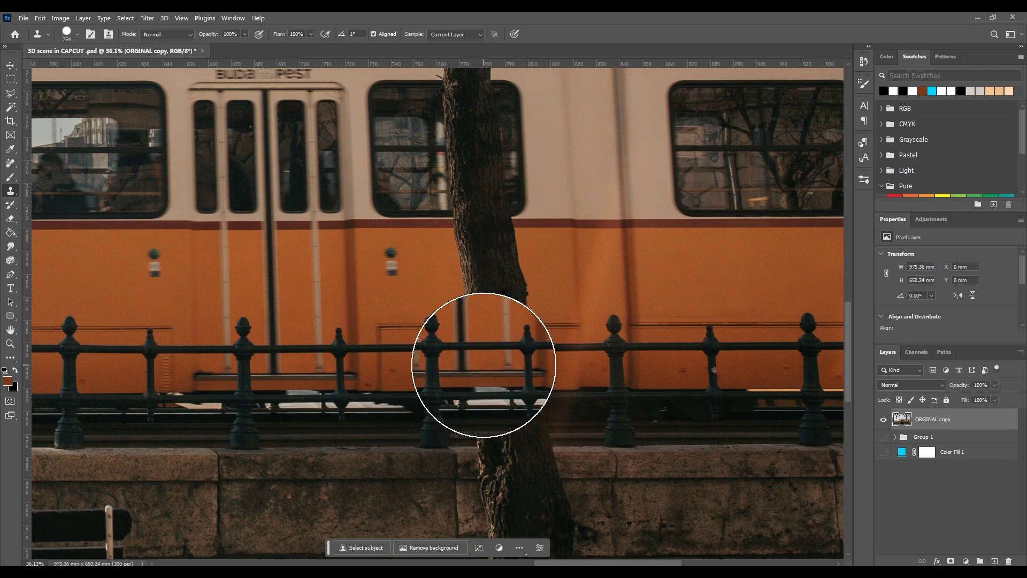
pyautogui.scroll(4, 481, 367)
pyautogui.scroll(-4, 483, 367)
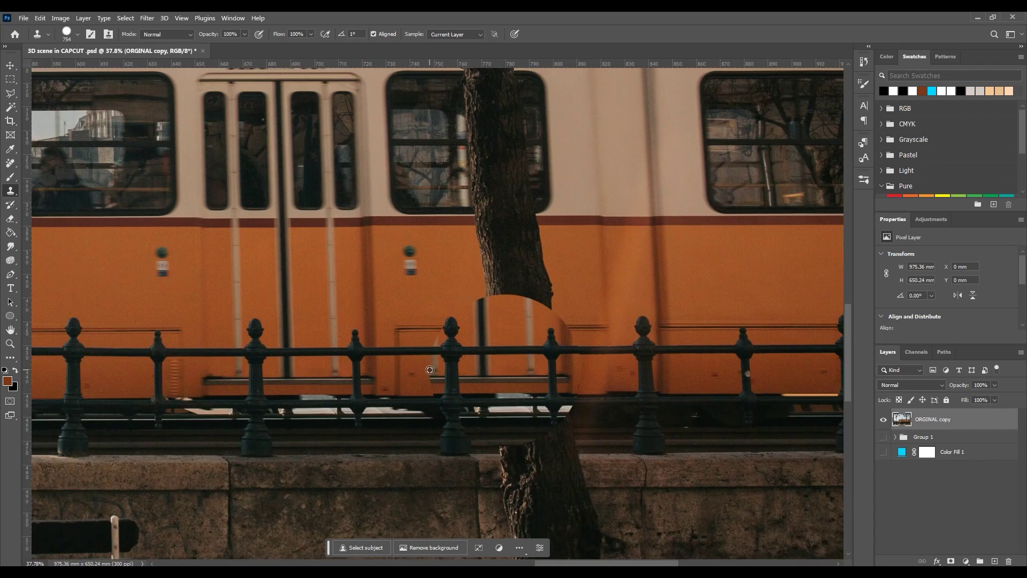
pyautogui.rightClick(473, 357)
pyautogui.rightClick(316, 214)
pyautogui.click(537, 371)
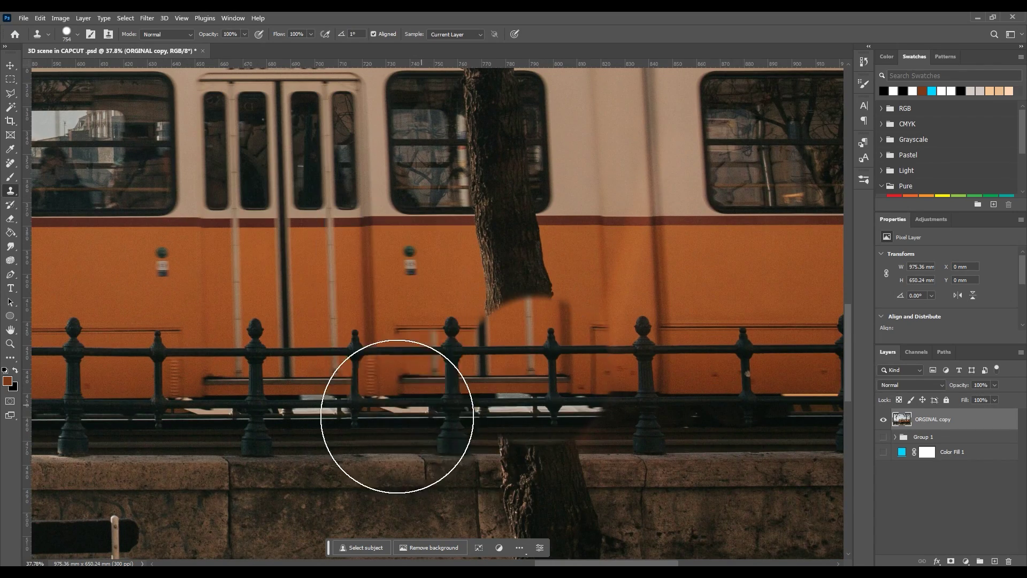
pyautogui.scroll(-7, 535, 413)
pyautogui.scroll(7, 434, 410)
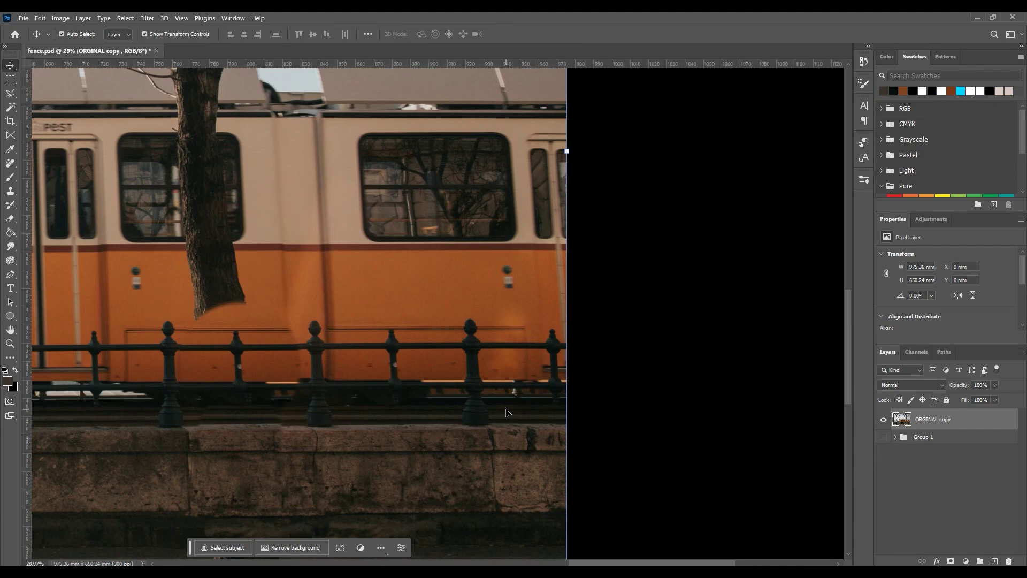
# - Add a layer mask, then quick-select the fence gaps and delete the orange behind them
pyautogui.click(951, 561)
pyautogui.scroll(5, 511, 396)
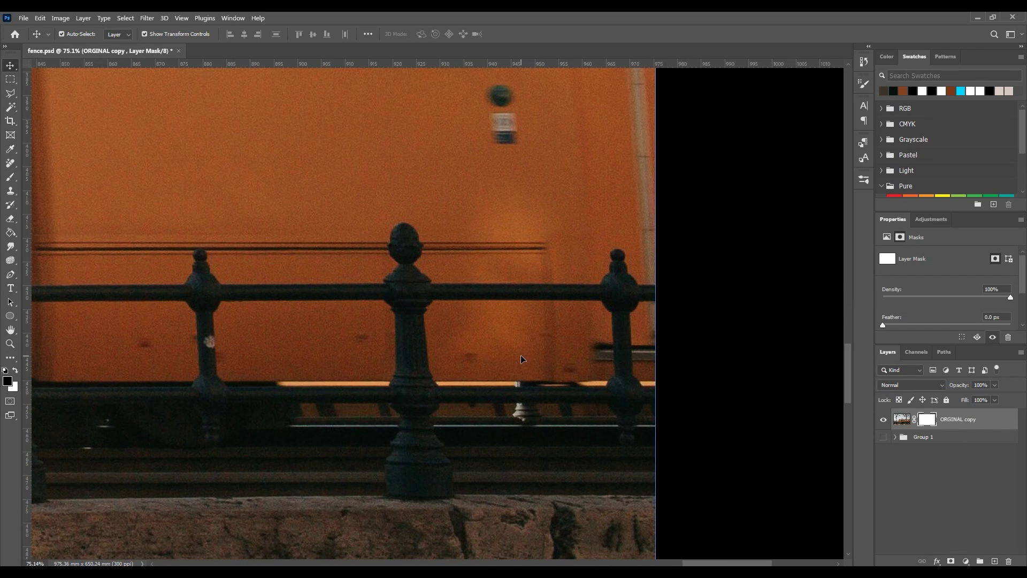
pyautogui.press('b')
pyautogui.click(8, 109)
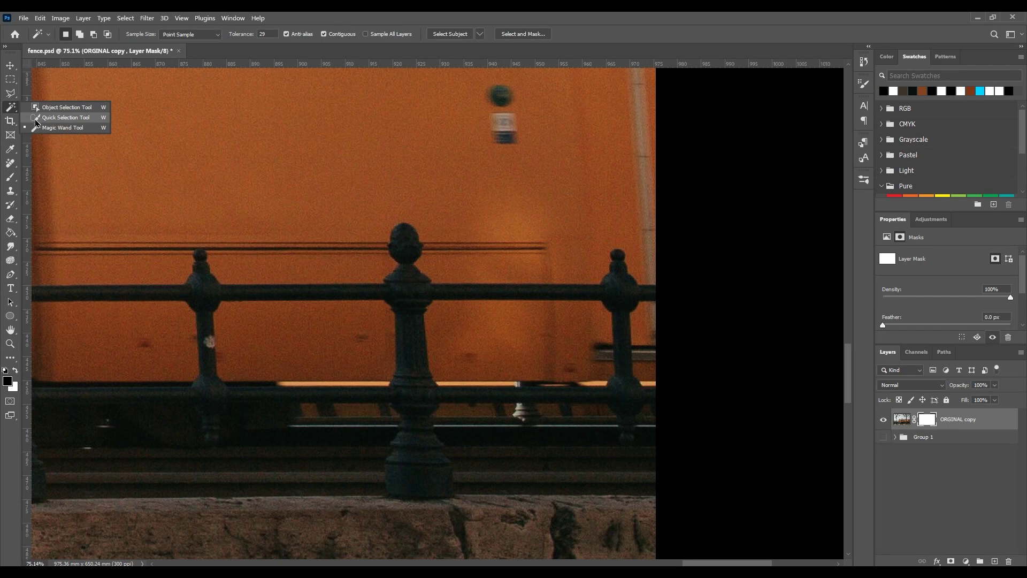
pyautogui.click(59, 117)
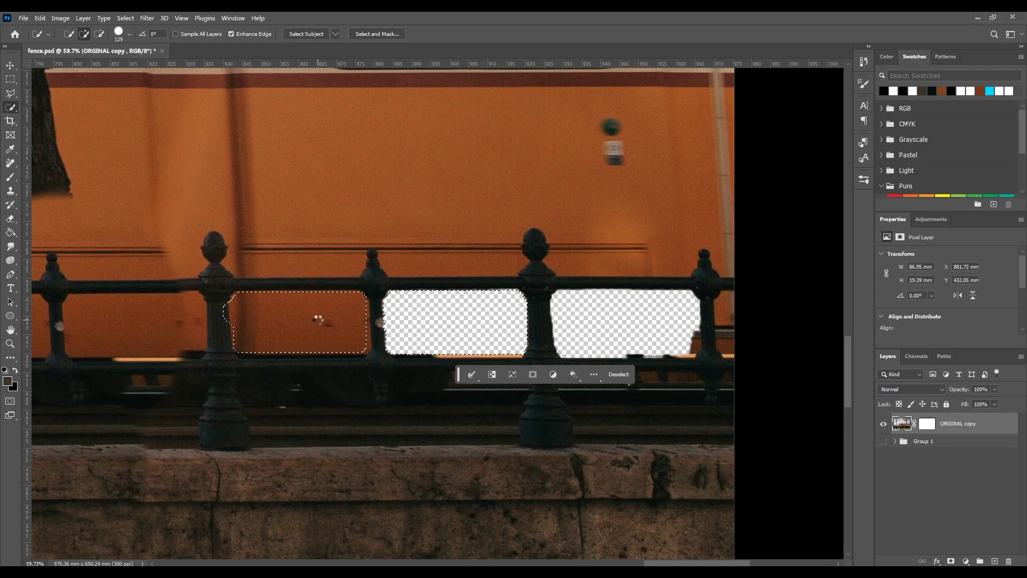
pyautogui.press('Delete')
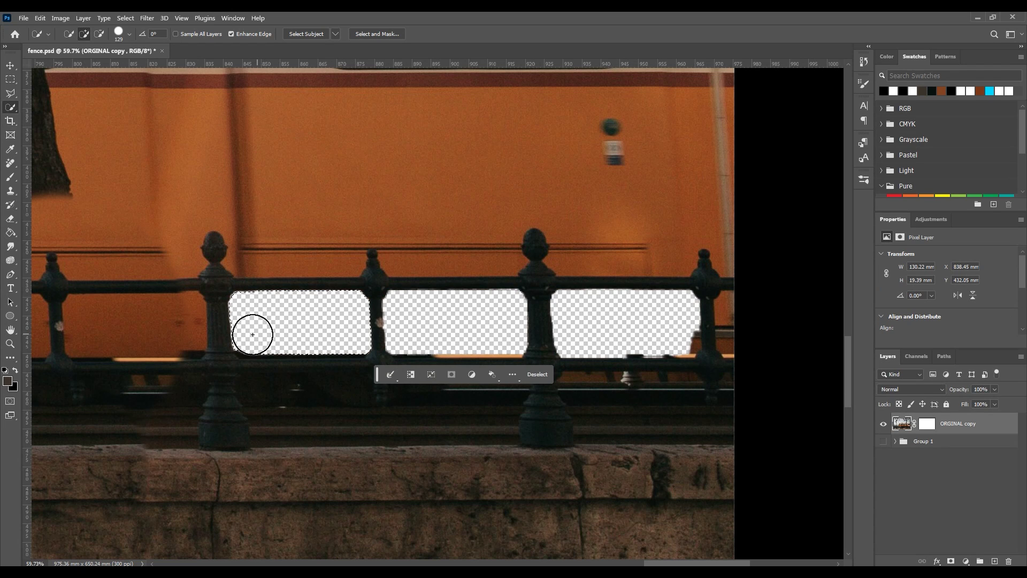
pyautogui.click(163, 316)
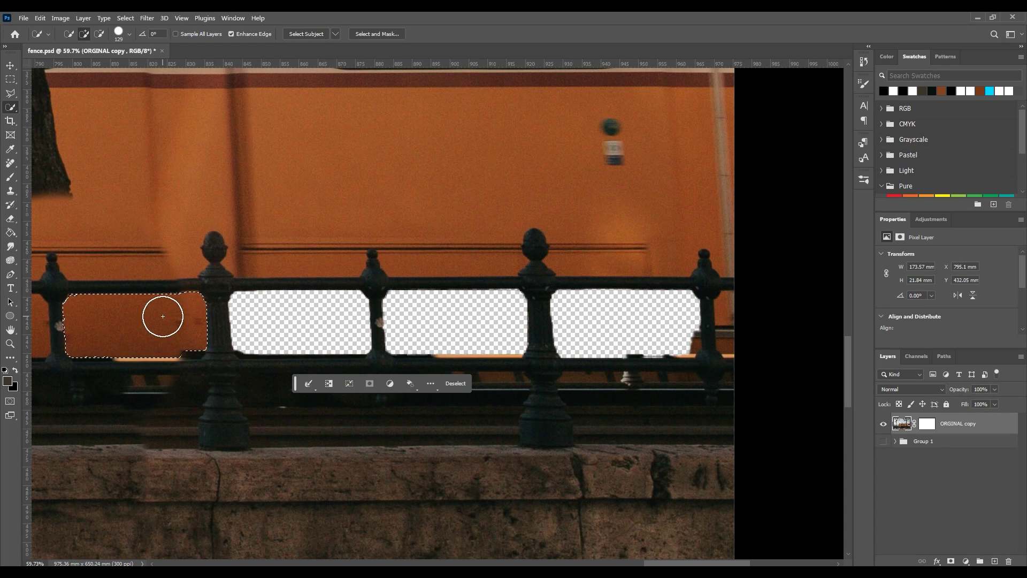
pyautogui.press('Delete')
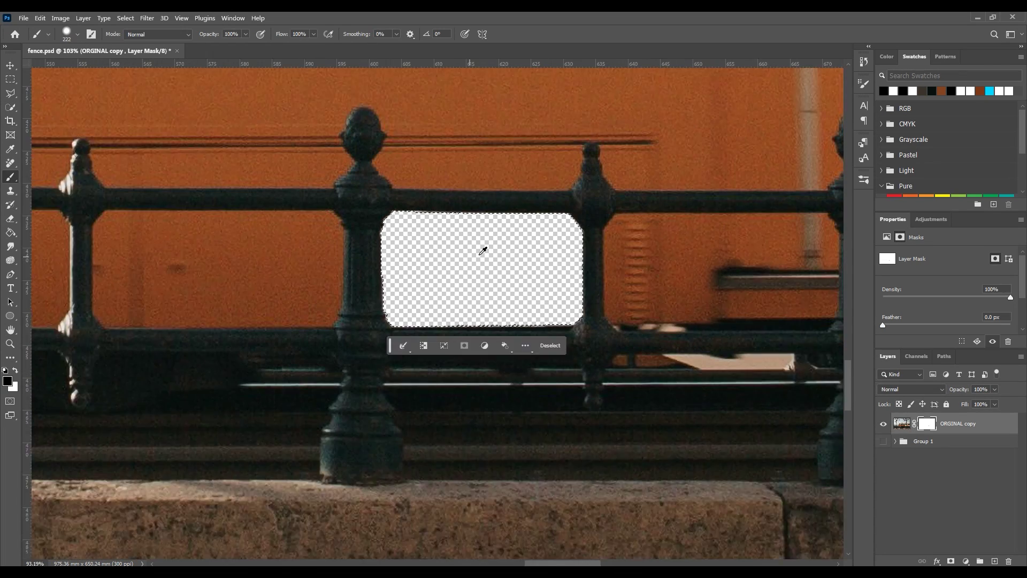
# - Paint out the right fence gap and its bottom strip on the mask
pyautogui.scroll(2, 482, 246)
pyautogui.moveTo(631, 248)
pyautogui.mouseDown()
pyautogui.moveTo(770, 326)
pyautogui.moveTo(711, 309)
pyautogui.moveTo(695, 335)
pyautogui.mouseUp()
pyautogui.press('w')
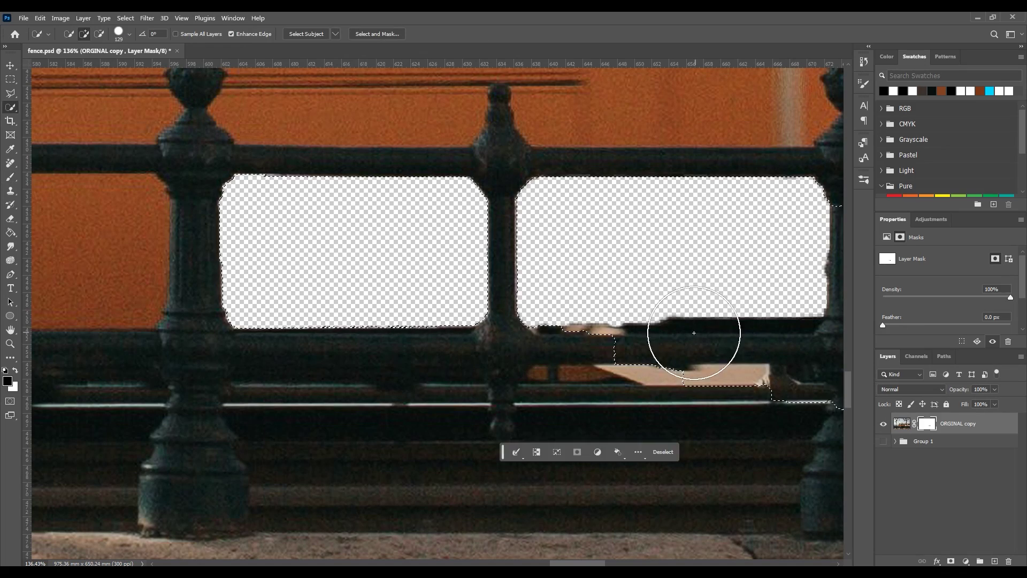
pyautogui.hotkey('ctrl', 'd')
pyautogui.press('b')
pyautogui.moveTo(545, 328); pyautogui.dragTo(814, 321)
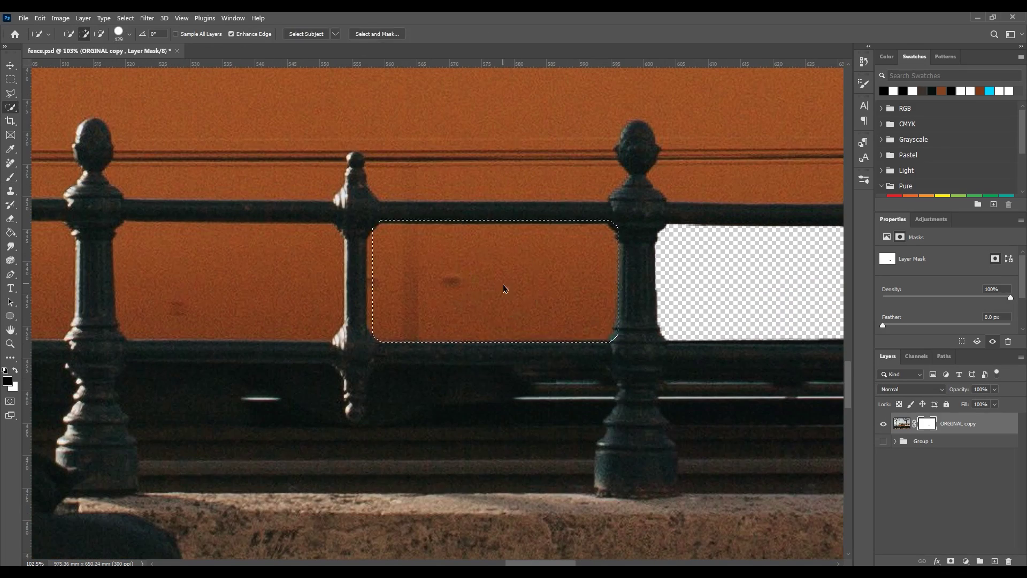
pyautogui.press('Delete')
pyautogui.scroll(-1, 565, 369)
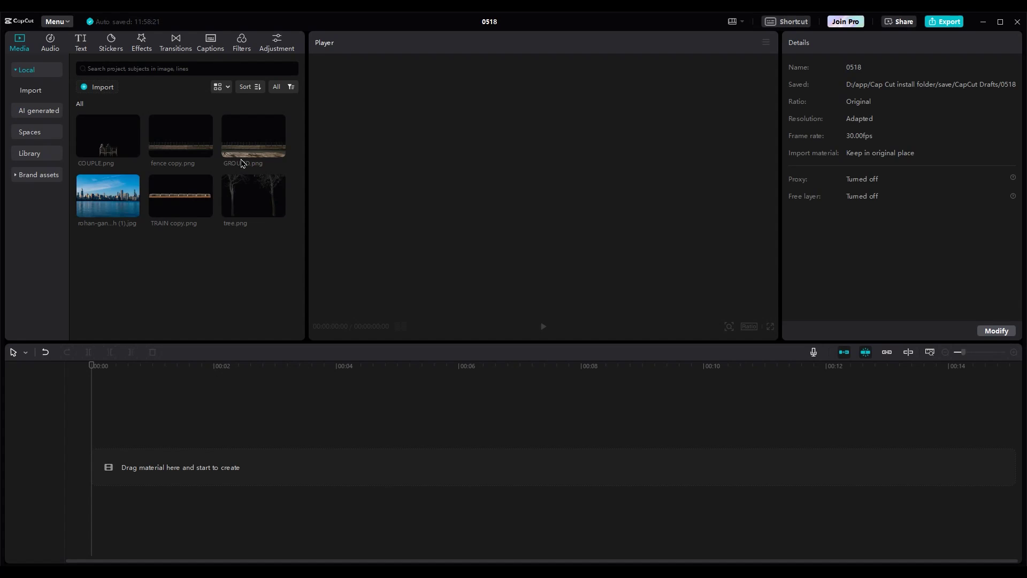
# - Add GROUND.png and the skyline photo to the timeline, with GROUND above the skyline
pyautogui.moveTo(179, 271); pyautogui.dragTo(78, 465)
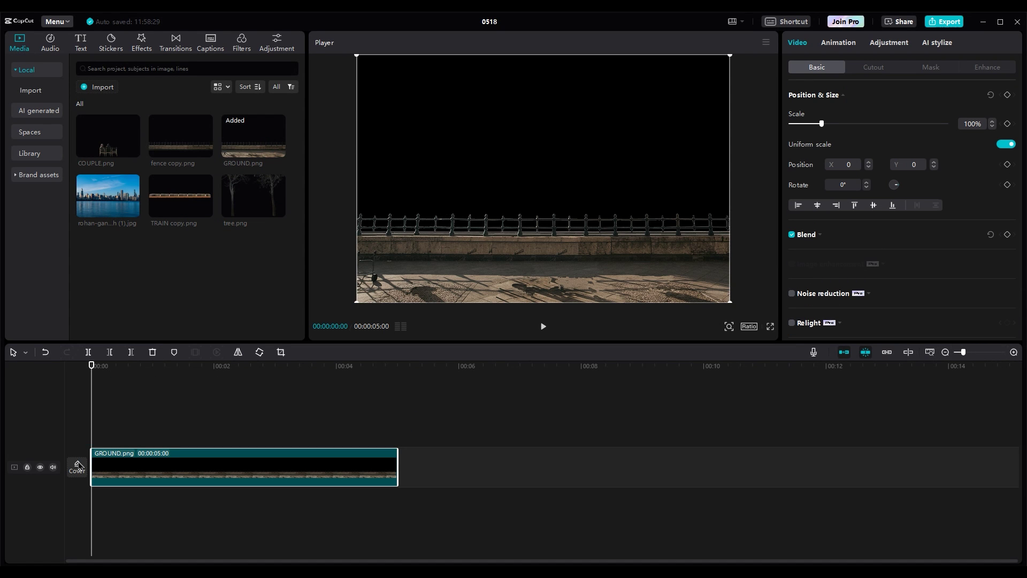
pyautogui.moveTo(109, 215); pyautogui.dragTo(73, 524)
pyautogui.moveTo(135, 484); pyautogui.dragTo(119, 420)
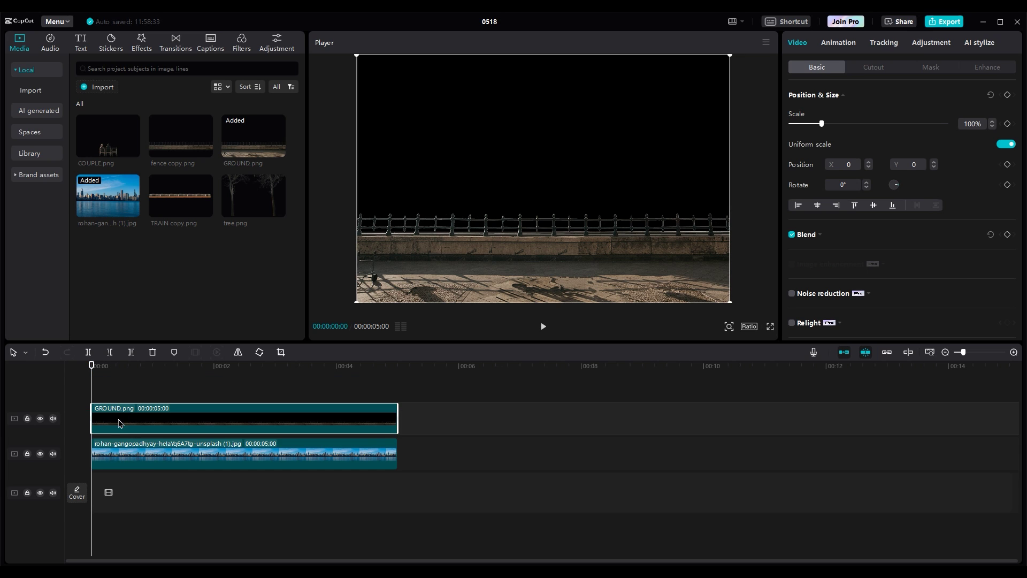
pyautogui.click(116, 452)
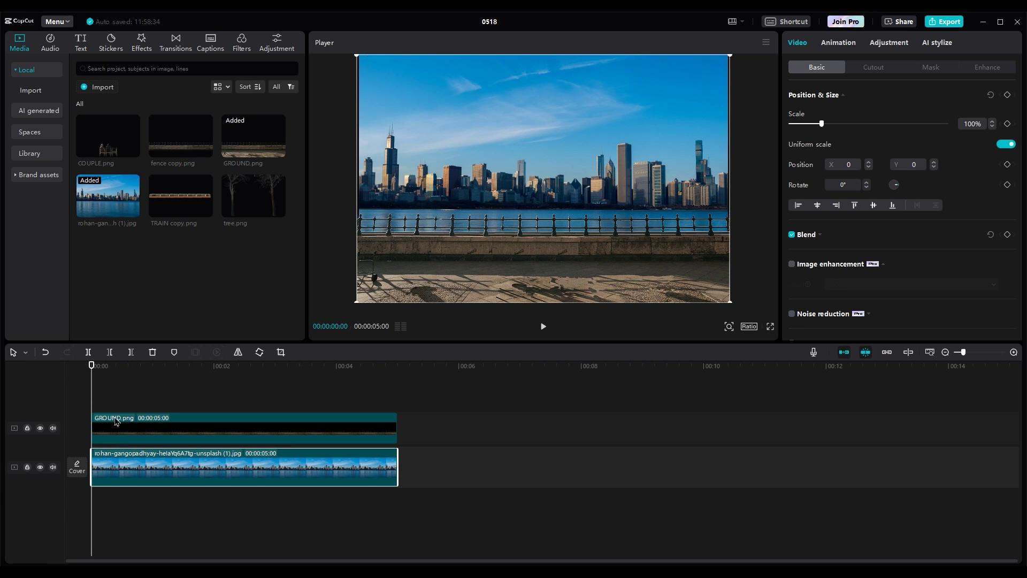
# - Stack COUPLE.png and then tree.png as the top layers
pyautogui.moveTo(117, 149); pyautogui.dragTo(70, 408)
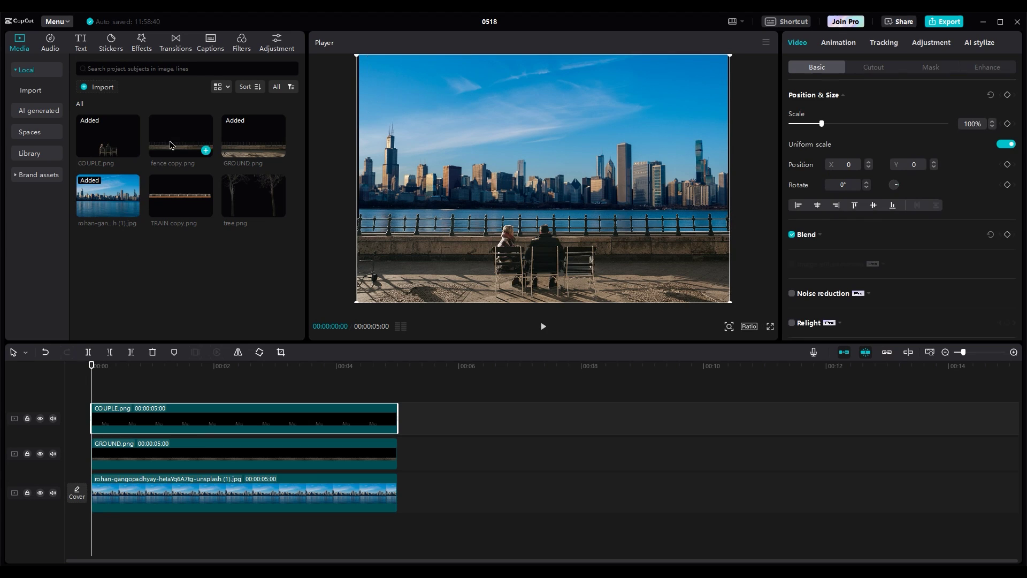
pyautogui.moveTo(198, 145); pyautogui.dragTo(69, 389)
pyautogui.press('Delete')
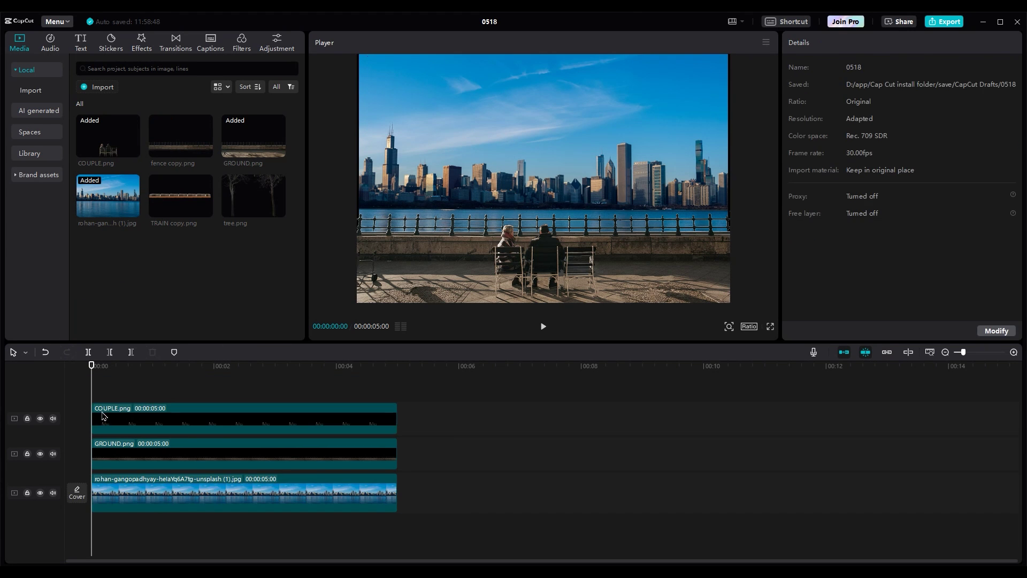
pyautogui.moveTo(243, 212); pyautogui.dragTo(71, 407)
# - Turn on Free layer in the project settings and save them
pyautogui.click(142, 389)
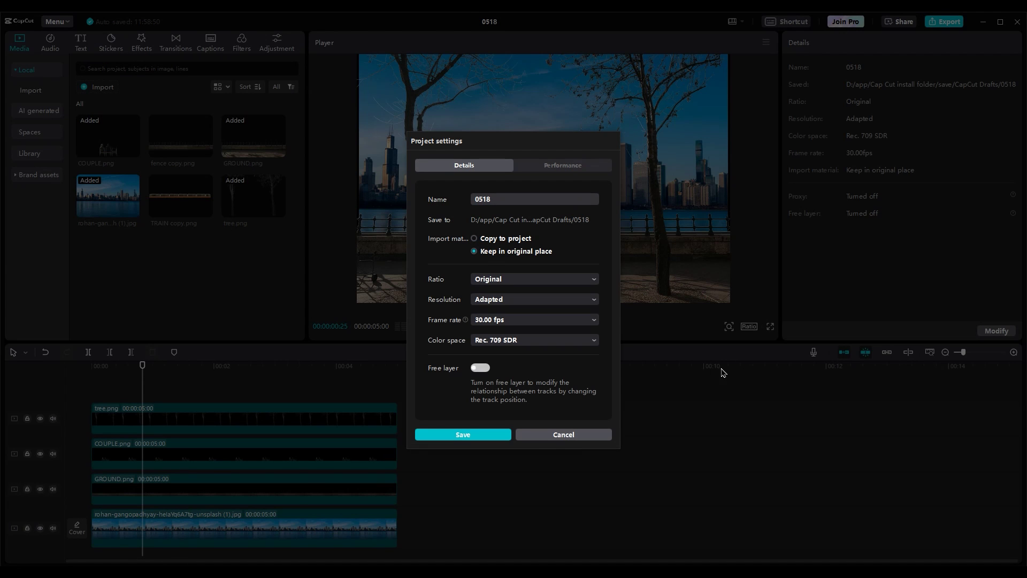
pyautogui.click(463, 435)
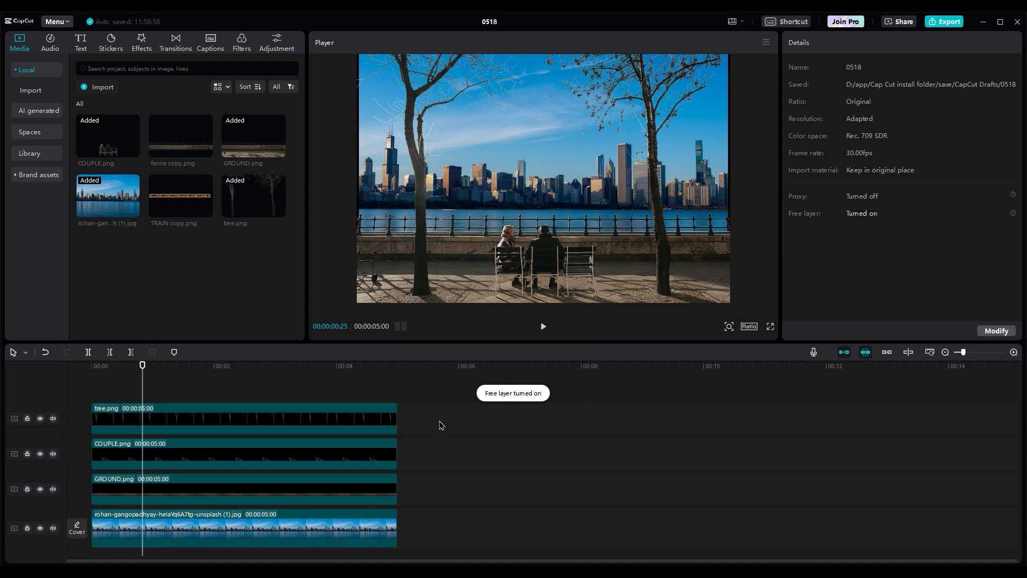
pyautogui.scroll(-1, 217, 411)
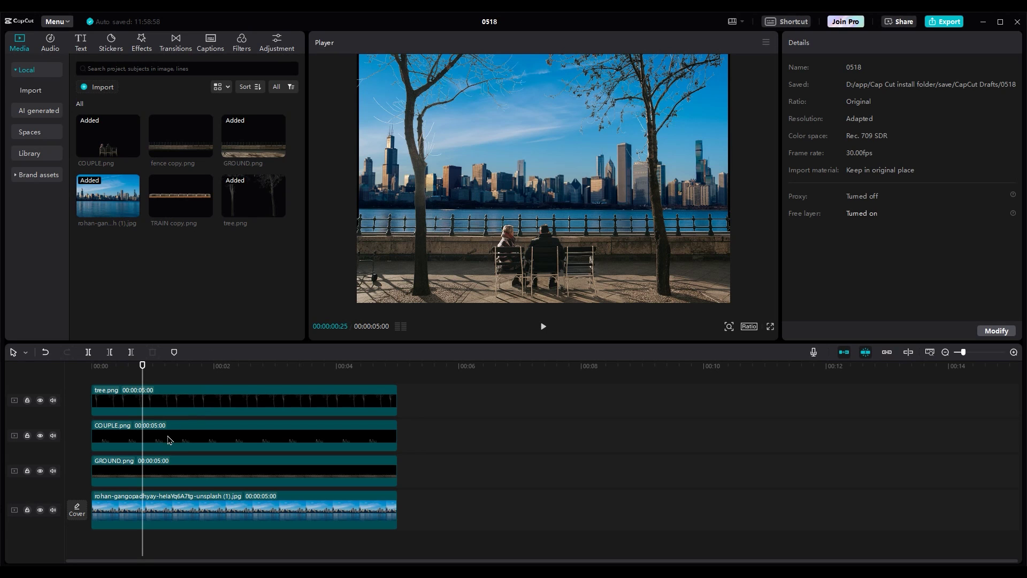
# - Add fence copy.png just above the skyline and scale the skyline to 118%
pyautogui.click(134, 470)
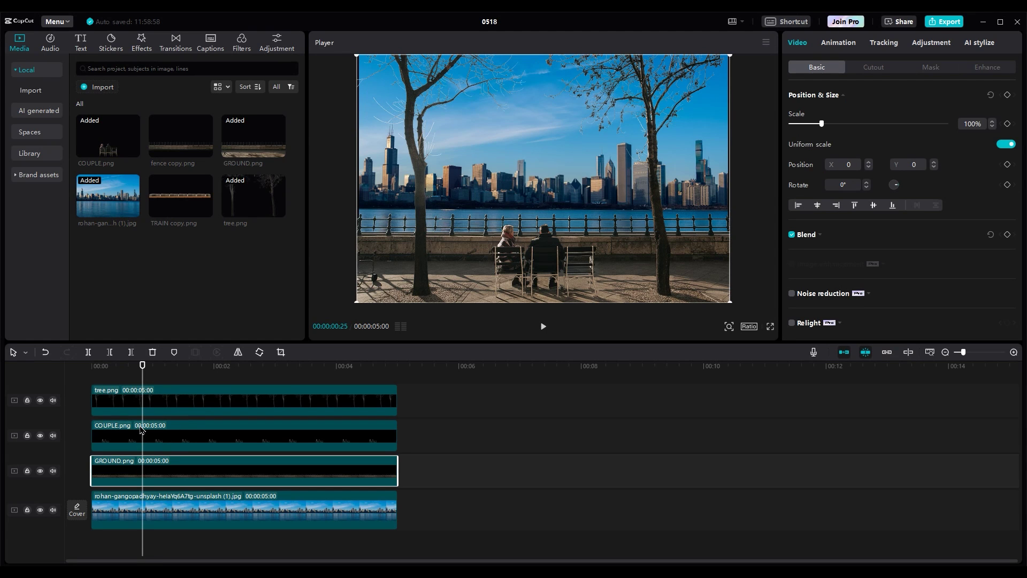
pyautogui.moveTo(176, 171)
pyautogui.mouseDown()
pyautogui.moveTo(150, 436)
pyautogui.moveTo(83, 491)
pyautogui.mouseUp()
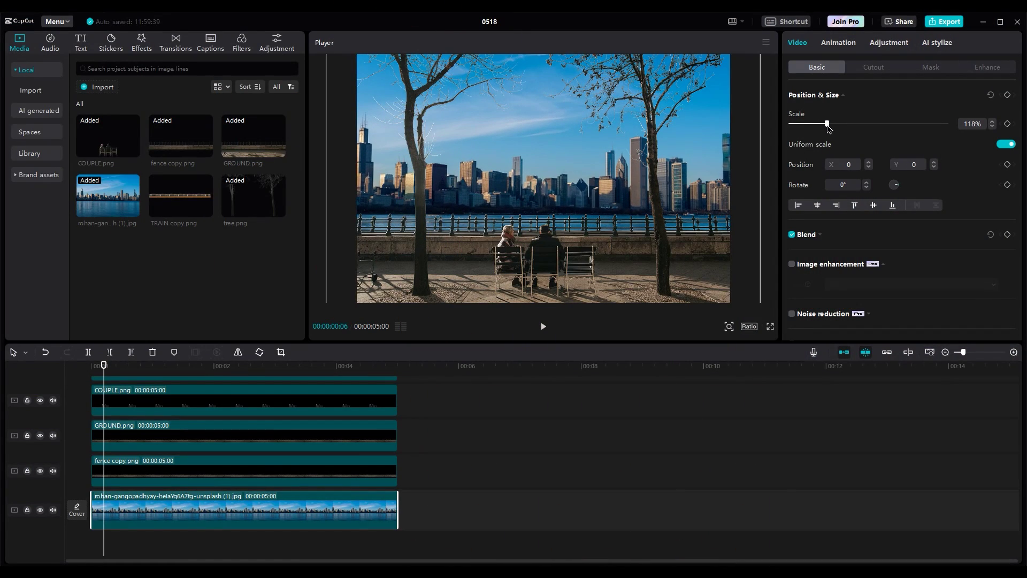
pyautogui.moveTo(605, 149); pyautogui.dragTo(600, 165)
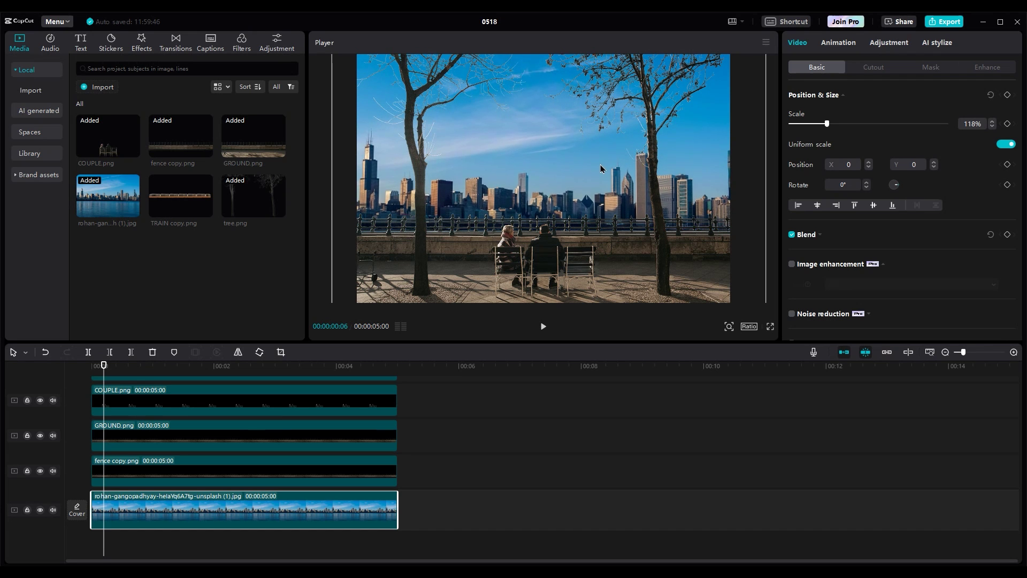
# - Add TRAIN copy.png above the fence, scale it to 351% and place it off-frame right
pyautogui.moveTo(162, 220); pyautogui.dragTo(95, 470)
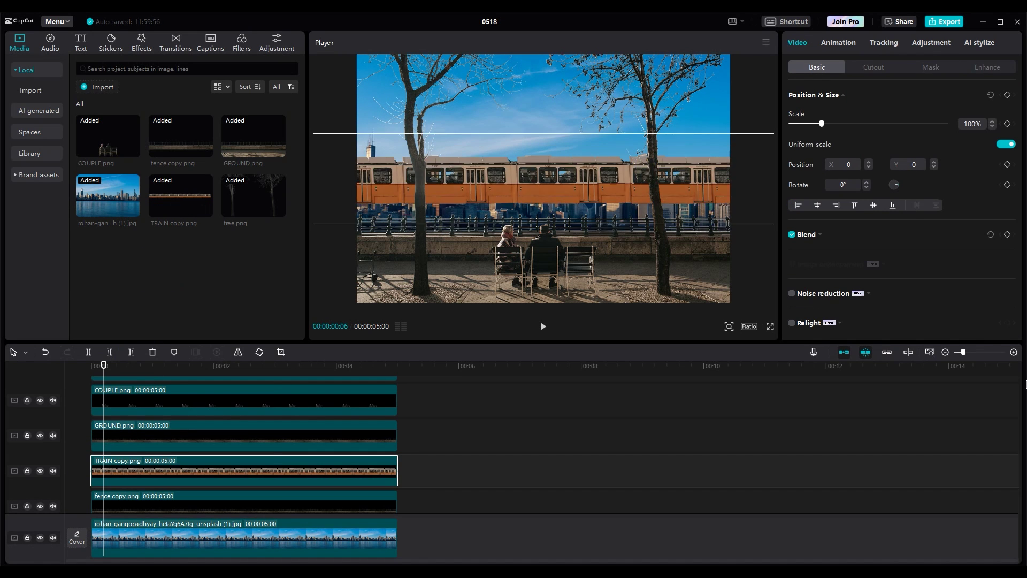
pyautogui.moveTo(513, 163); pyautogui.dragTo(674, 175)
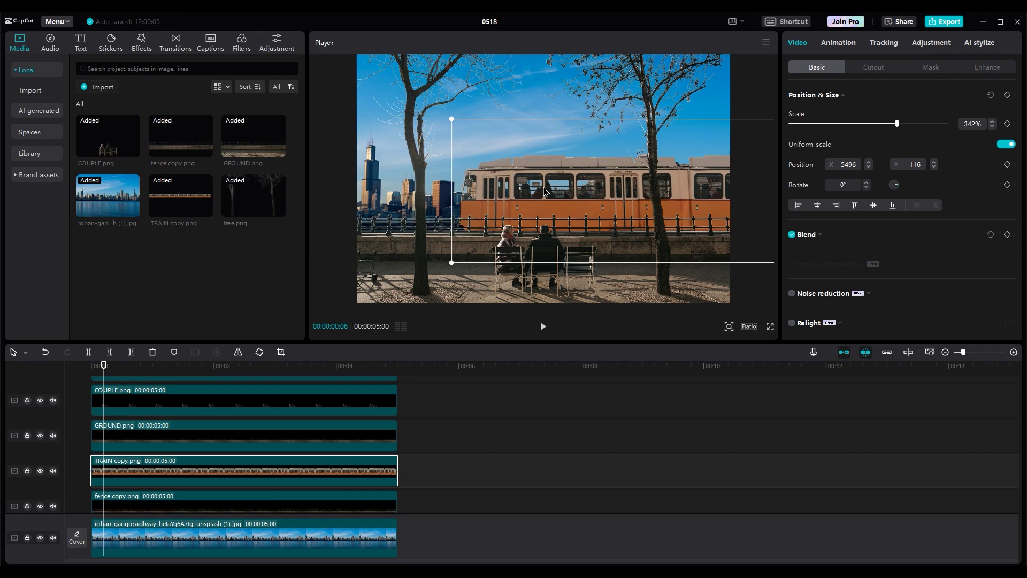
pyautogui.scroll(-1, 134, 426)
pyautogui.moveTo(897, 124); pyautogui.dragTo(902, 126)
pyautogui.moveTo(581, 187); pyautogui.dragTo(595, 184)
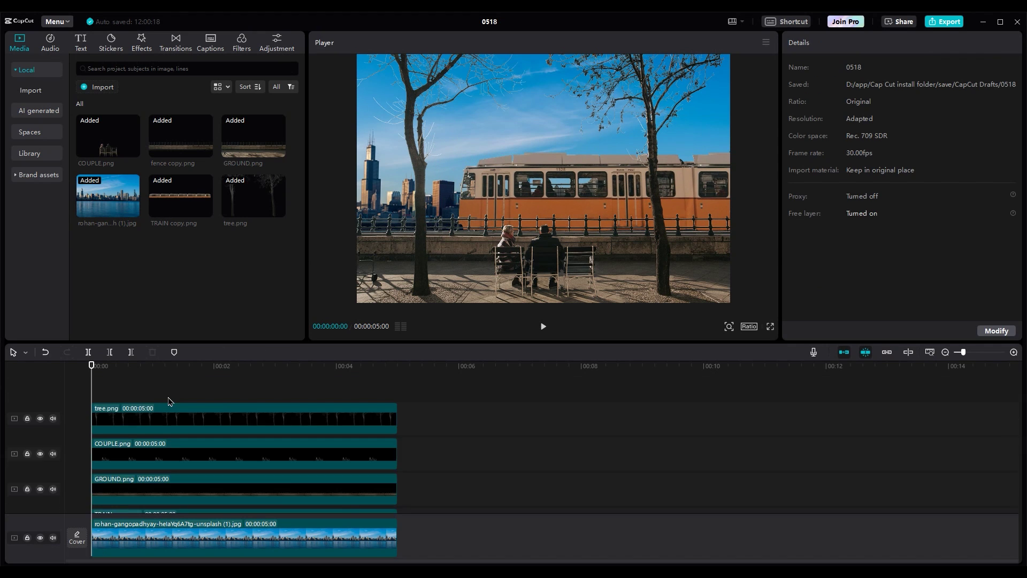
pyautogui.scroll(-3, 169, 400)
pyautogui.click(110, 436)
# - Keyframe the train sliding right to left and extend all clips to about 10 seconds
pyautogui.moveTo(514, 201); pyautogui.dragTo(764, 202)
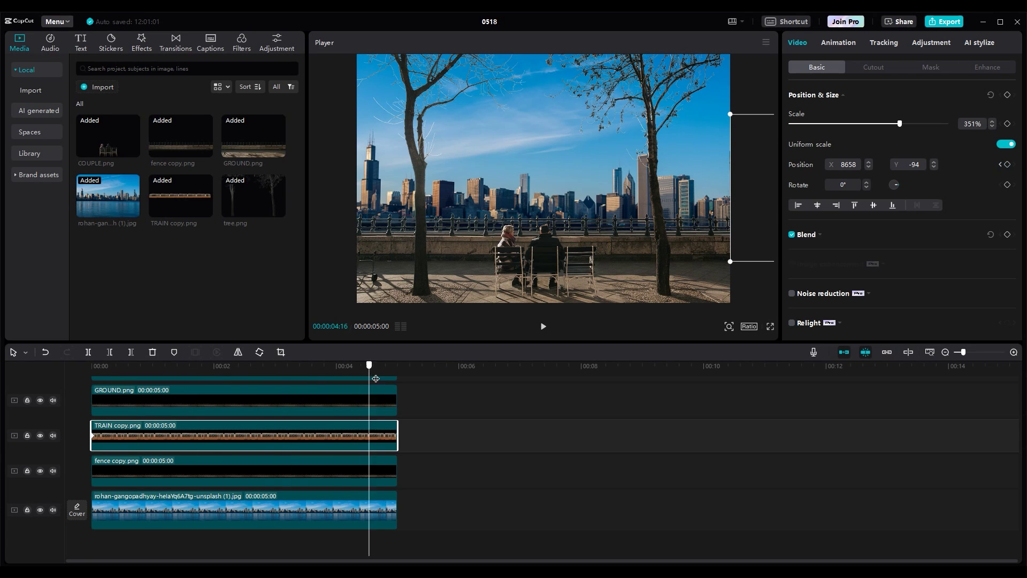
pyautogui.moveTo(725, 213); pyautogui.dragTo(320, 216)
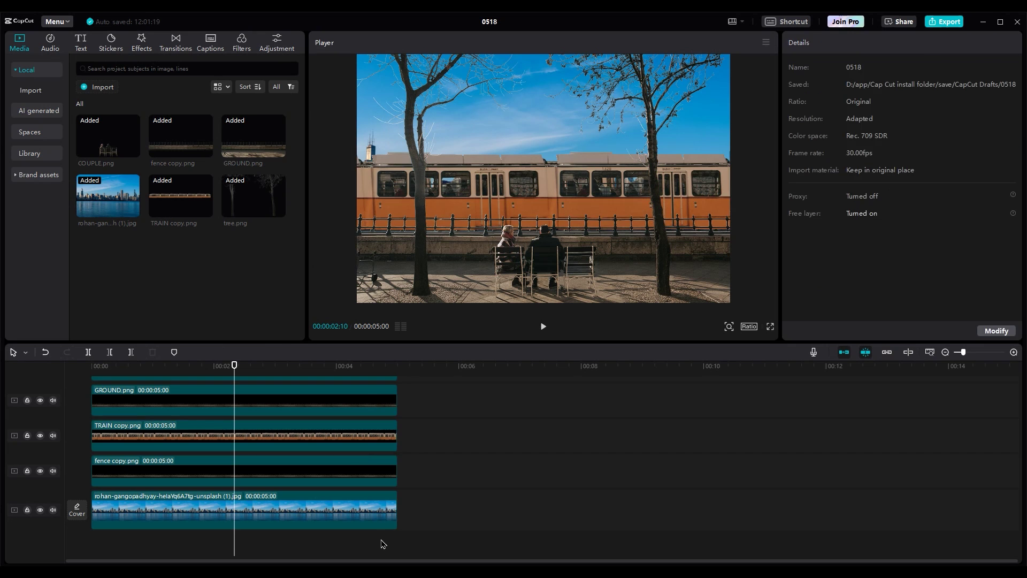
pyautogui.scroll(3, 363, 459)
pyautogui.hotkey('ctrl', 'a')
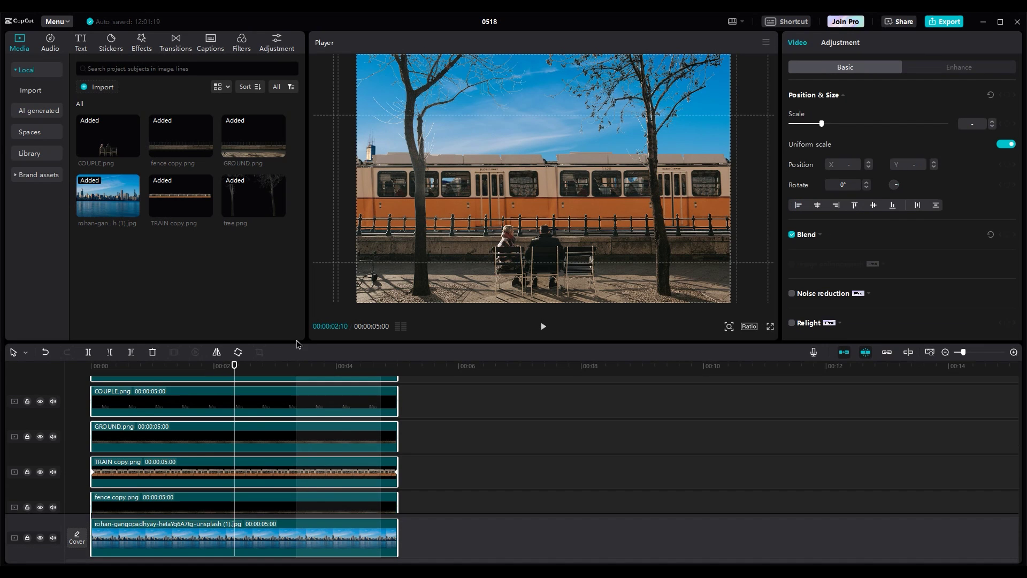
pyautogui.moveTo(396, 448); pyautogui.dragTo(707, 451)
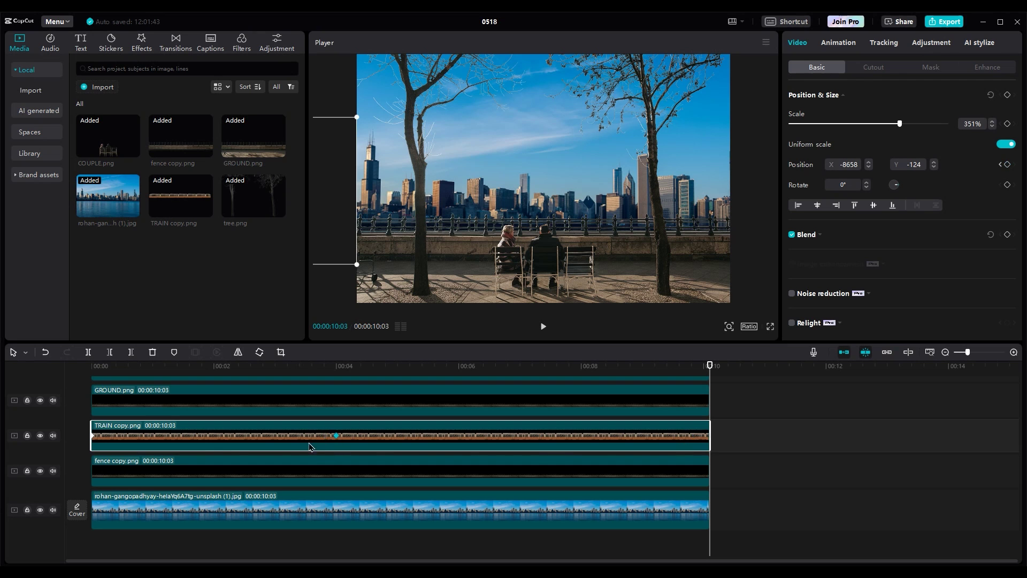
# - Start the train clip around 2 seconds and shorten it to about 4 seconds
pyautogui.moveTo(310, 447); pyautogui.dragTo(446, 447)
pyautogui.click(174, 440)
pyautogui.press('space')
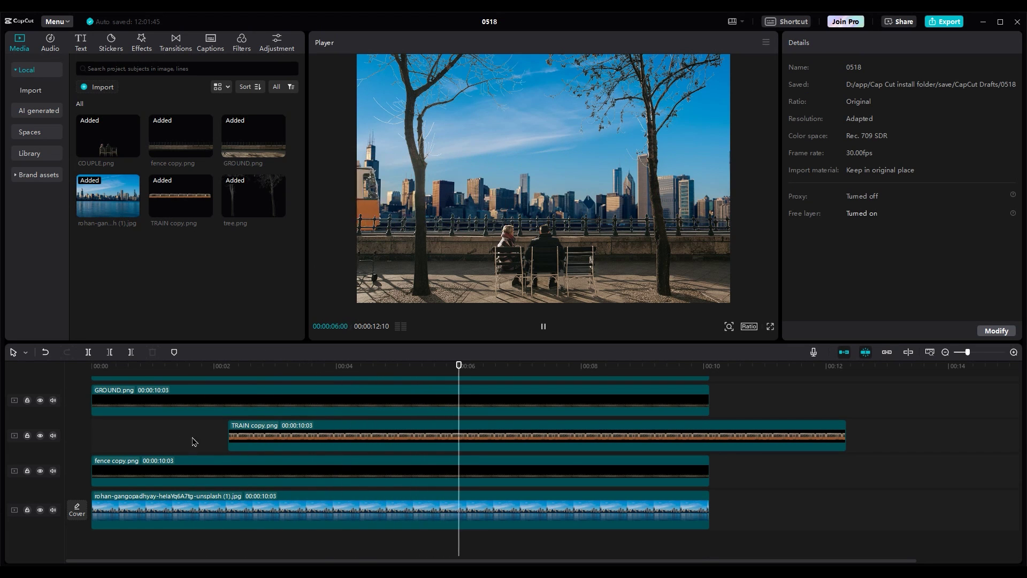
pyautogui.click(419, 443)
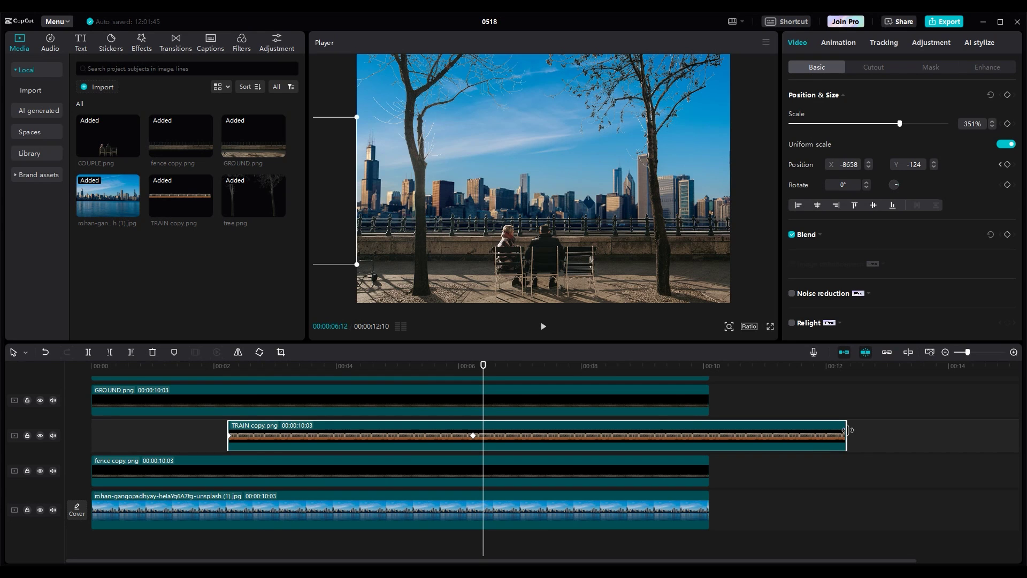
pyautogui.moveTo(847, 430); pyautogui.dragTo(496, 440)
pyautogui.click(168, 451)
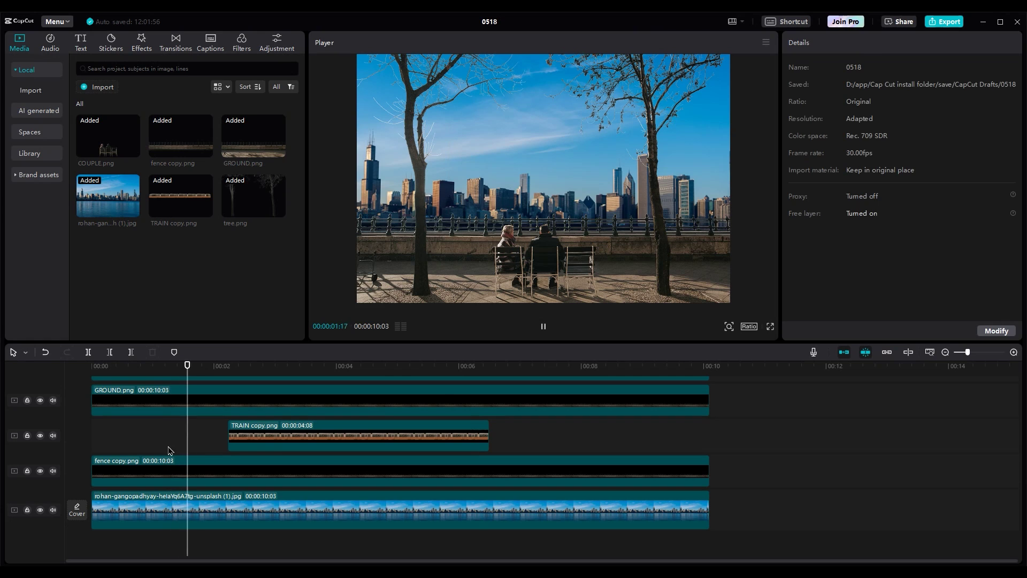
pyautogui.rightClick(276, 437)
# - Turn the train into Compound clip1 with Motion blur and preview the streaked tram
pyautogui.click(292, 387)
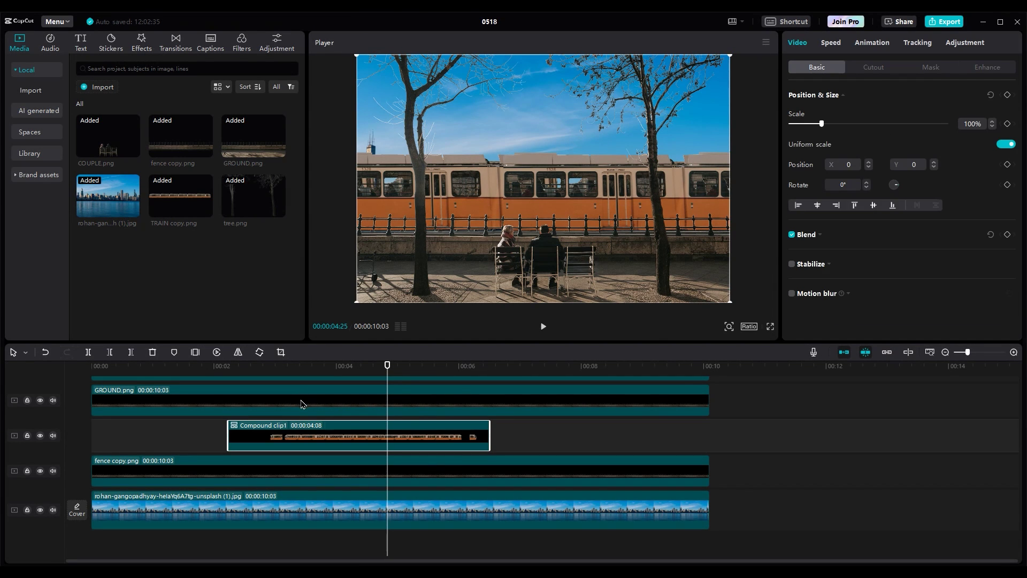
pyautogui.click(792, 293)
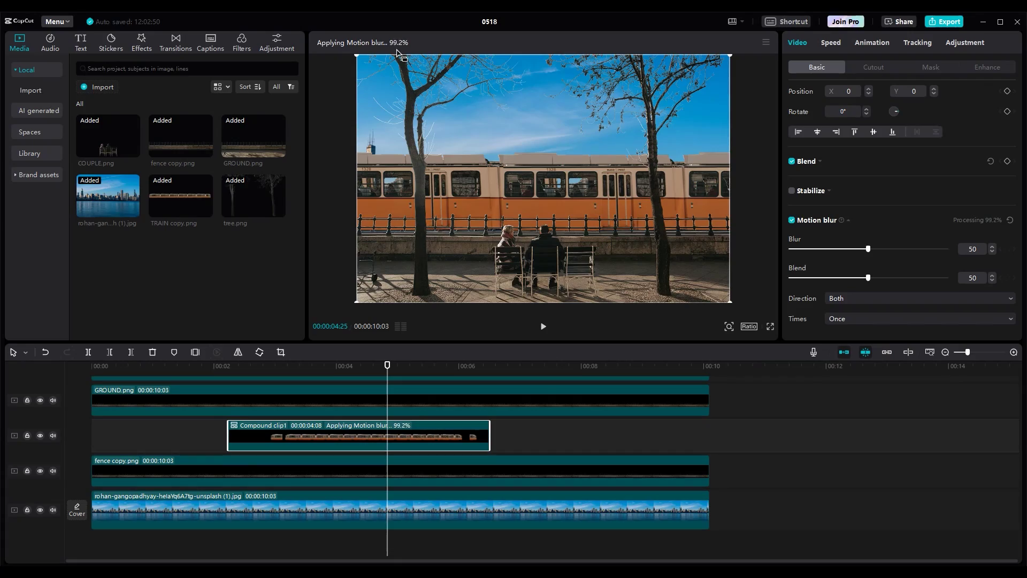
pyautogui.click(194, 428)
pyautogui.press('space')
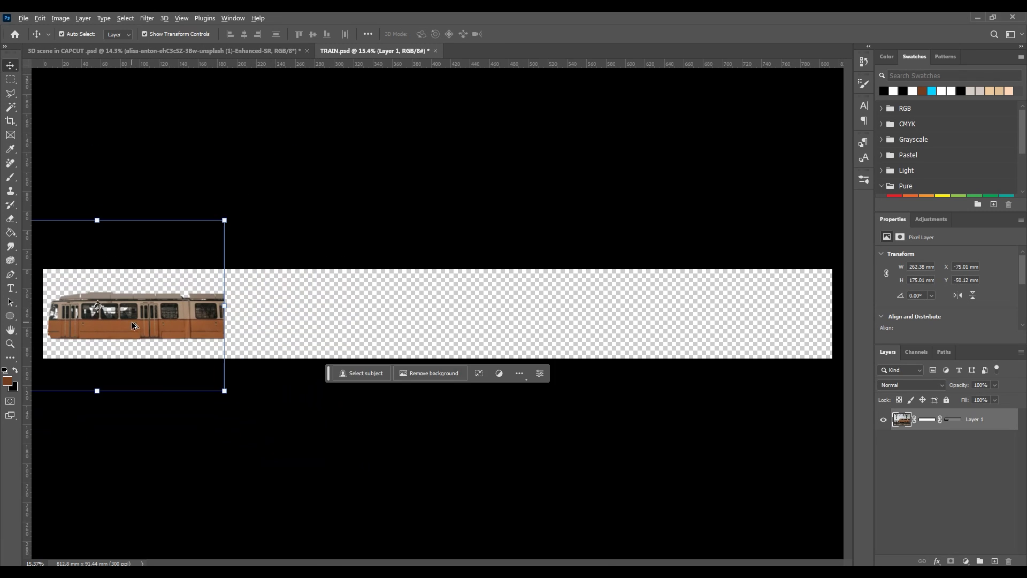
pyautogui.keyDown('alt'); pyautogui.moveTo(133, 325); pyautogui.dragTo(313, 323); pyautogui.keyUp('alt')
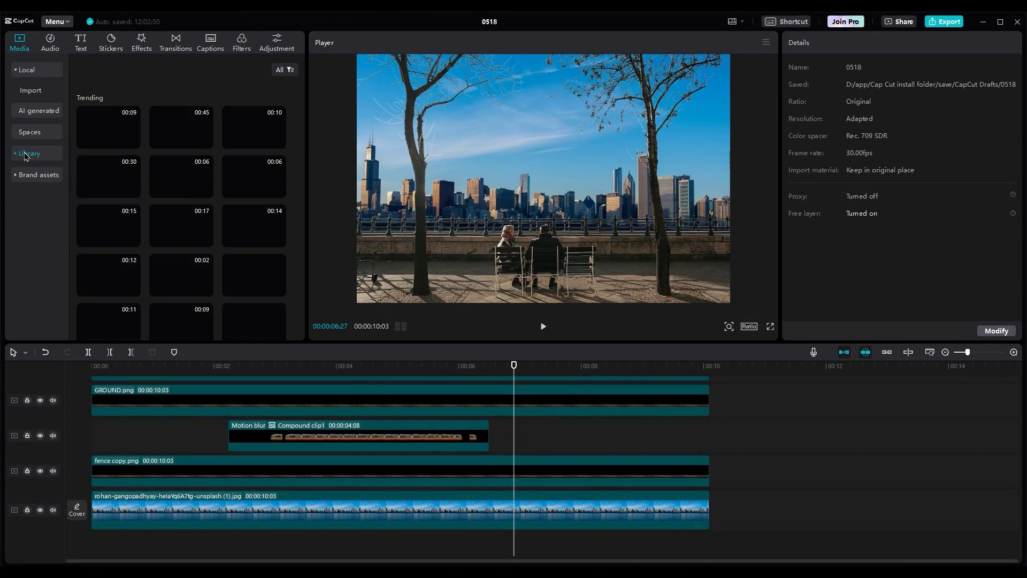
# - Add the white clip over the sky with an inverted, feathered Horizontal mask at the horizon
pyautogui.moveTo(181, 176); pyautogui.dragTo(106, 480)
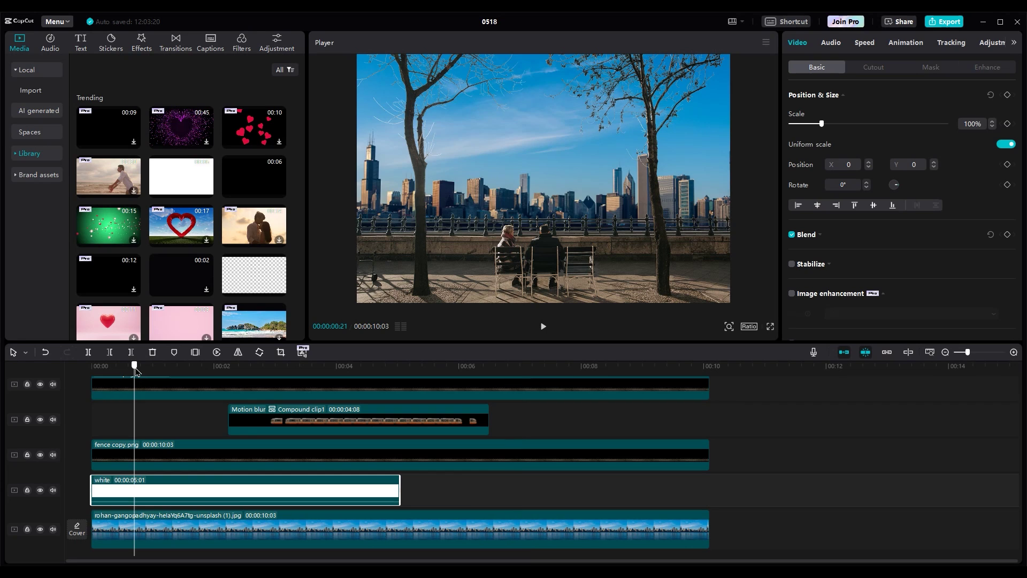
pyautogui.moveTo(488, 187); pyautogui.dragTo(491, 164)
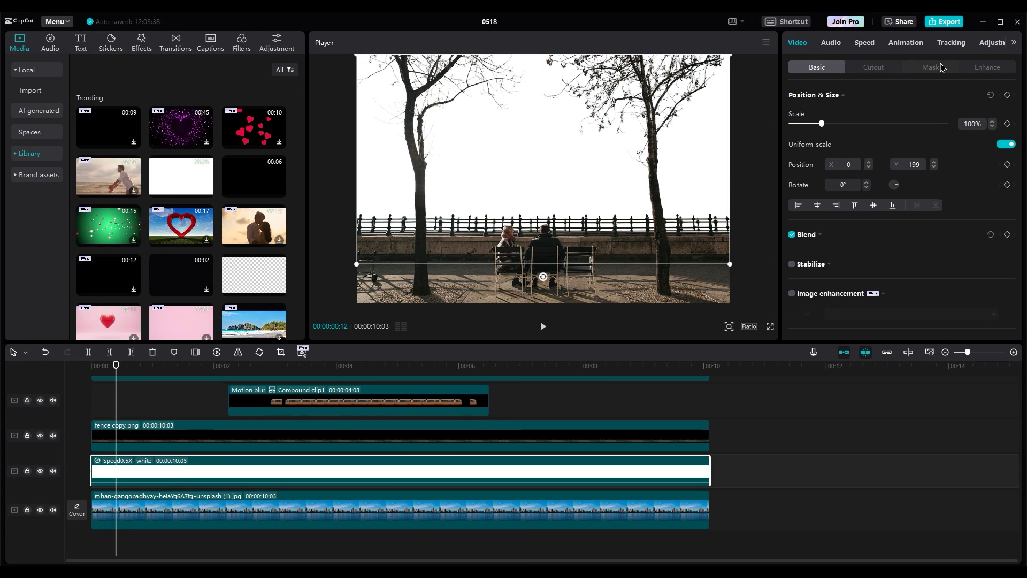
pyautogui.click(941, 67)
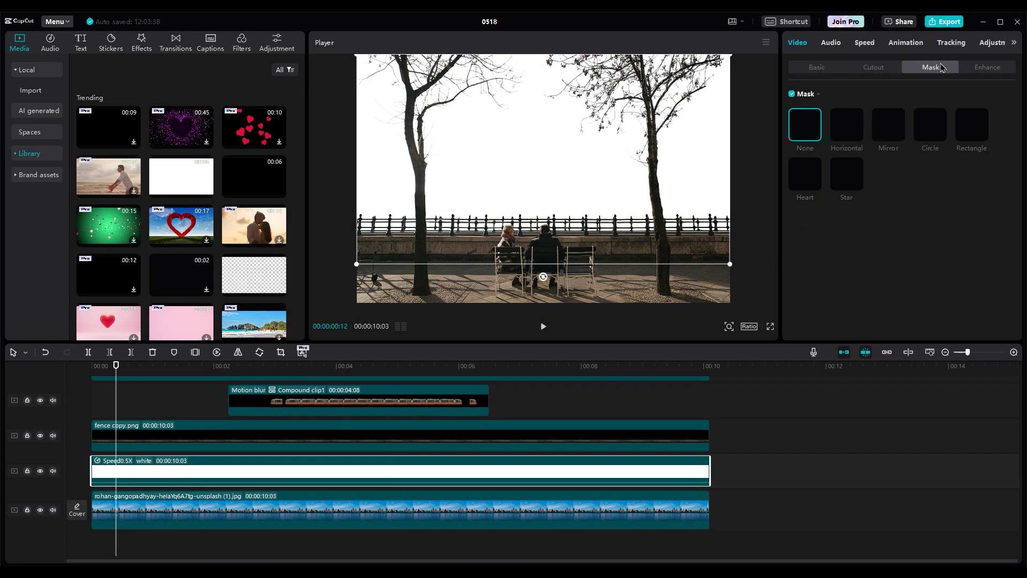
pyautogui.click(855, 131)
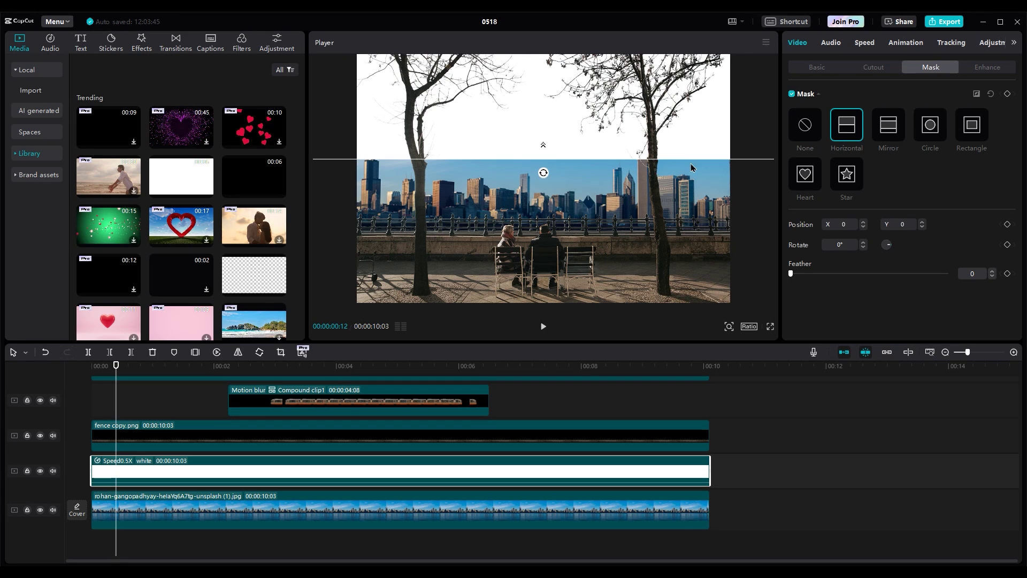
pyautogui.moveTo(553, 163); pyautogui.dragTo(549, 213)
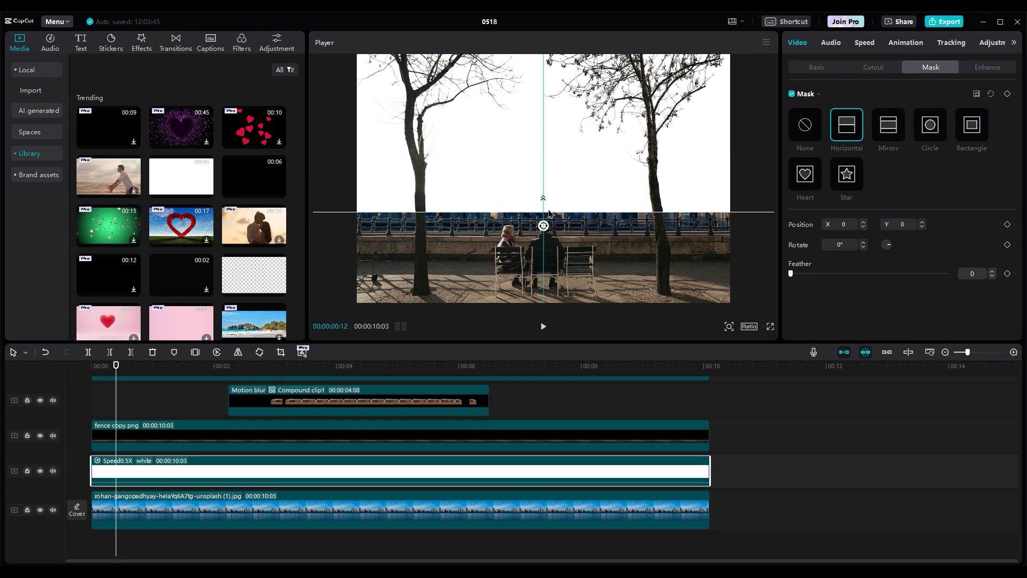
pyautogui.click(977, 95)
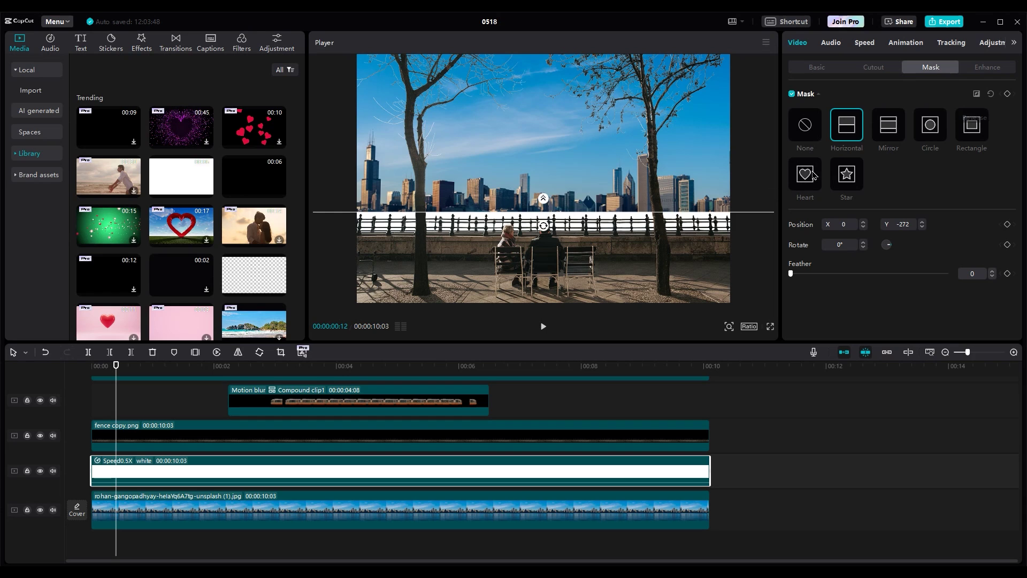
pyautogui.moveTo(543, 198); pyautogui.dragTo(551, 221)
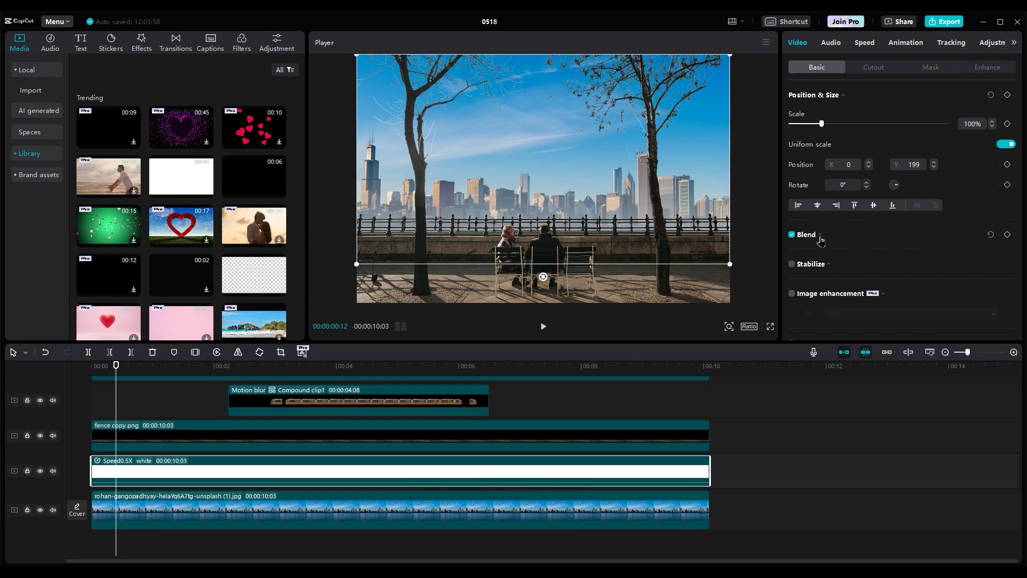
# - Set the white haze layer's opacity to 60% and toggle its track visibility
pyautogui.click(819, 236)
pyautogui.moveTo(865, 284); pyautogui.dragTo(859, 286)
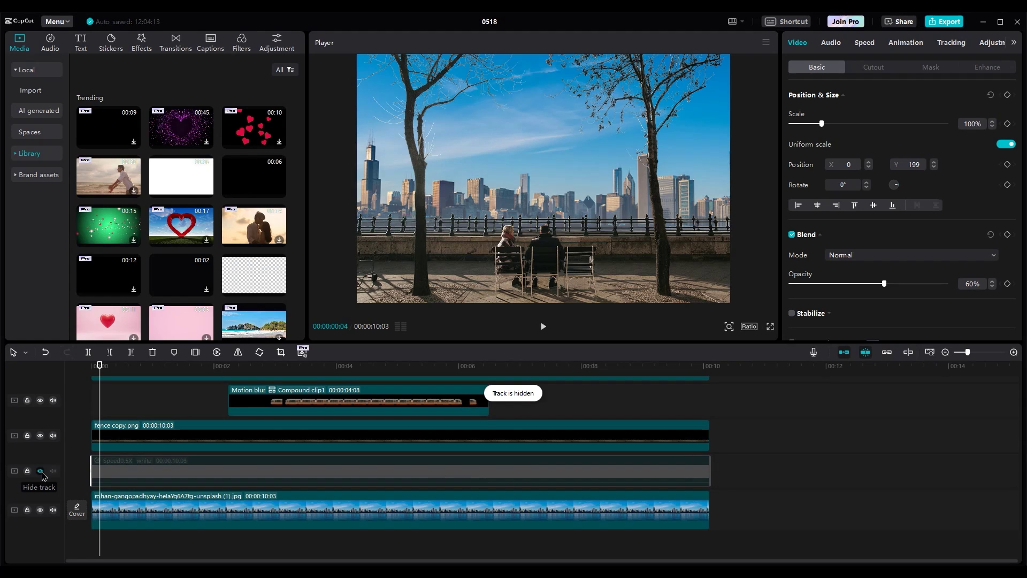
pyautogui.click(42, 472)
# - Preview the haze and duplicate the train Compound clip1
pyautogui.click(160, 550)
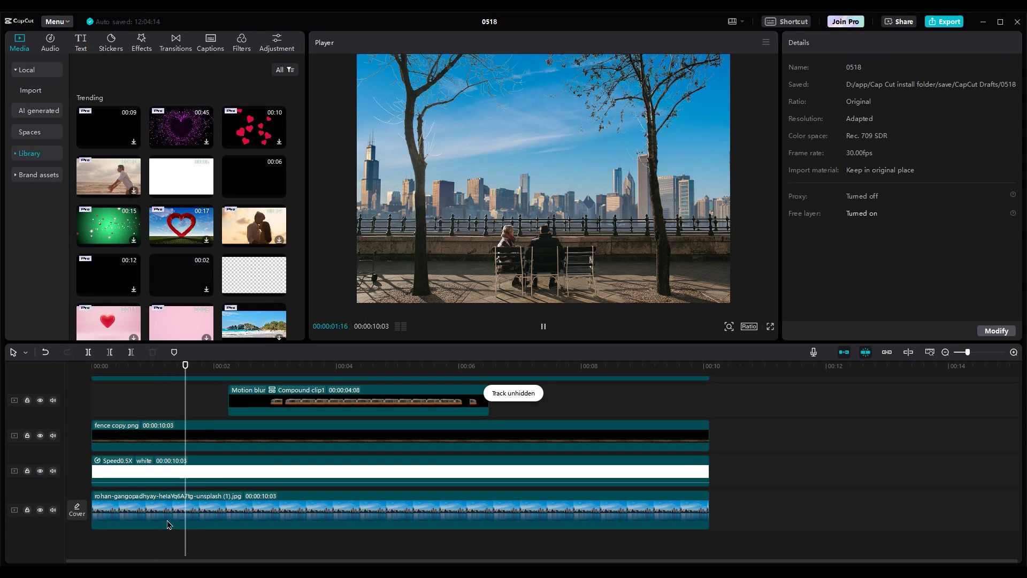
pyautogui.click(214, 469)
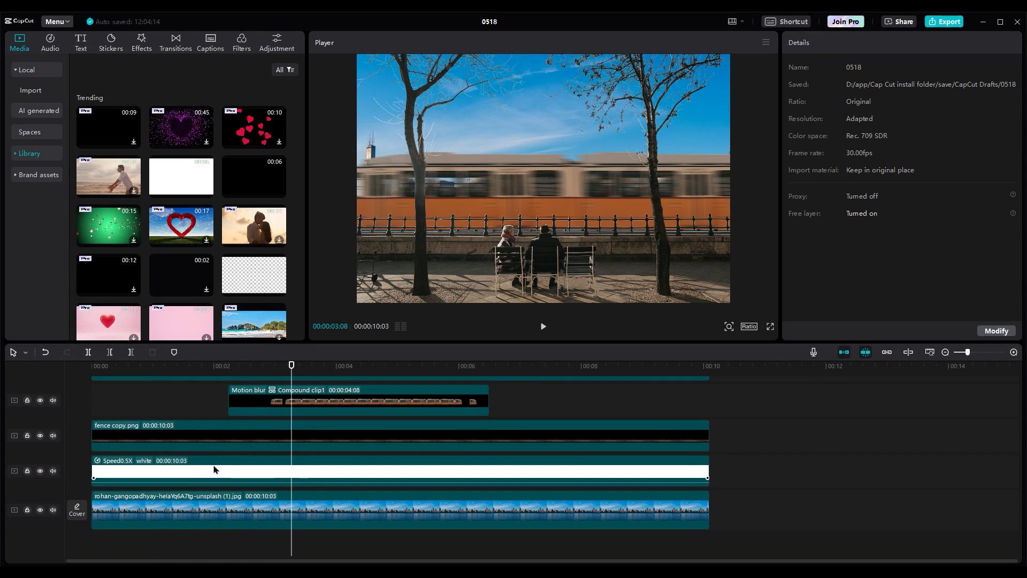
pyautogui.click(273, 401)
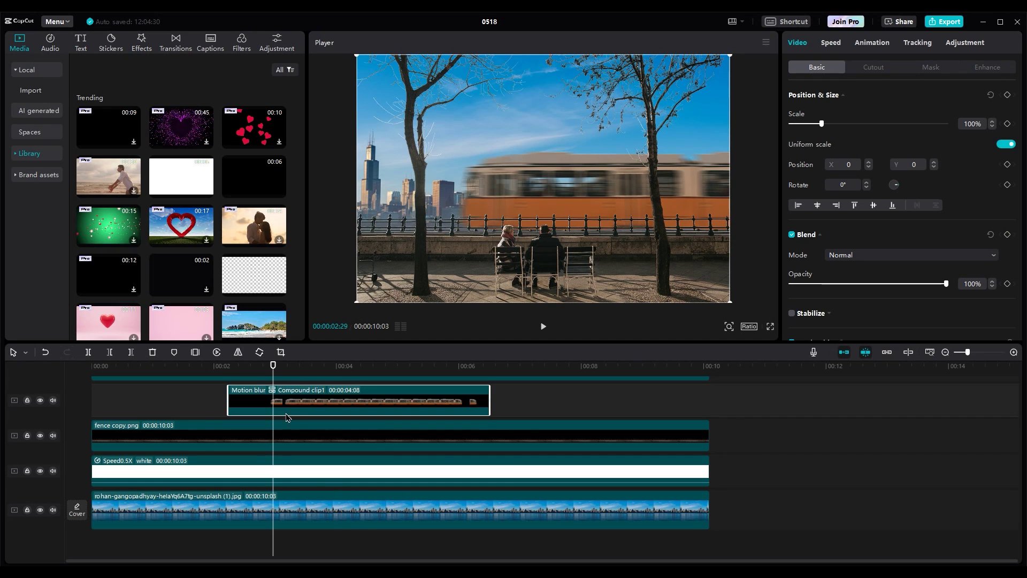
pyautogui.scroll(2, 286, 421)
pyautogui.moveTo(279, 461); pyautogui.dragTo(280, 458)
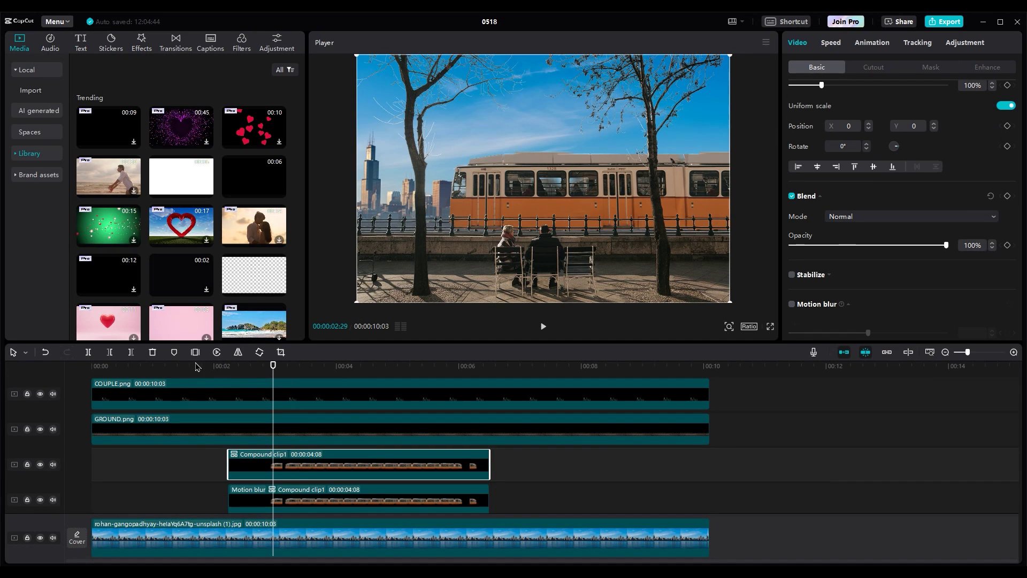
# - Mirror the train copy, rotate it 180°, and place it beneath the real train
pyautogui.click(237, 353)
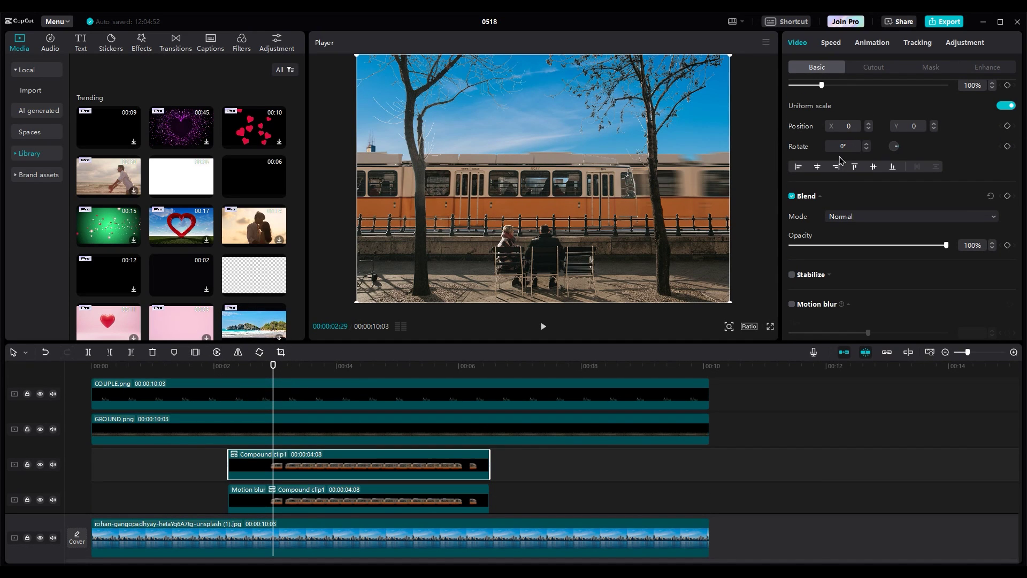
pyautogui.write('180')
pyautogui.press('Return')
pyautogui.scroll(1, 268, 484)
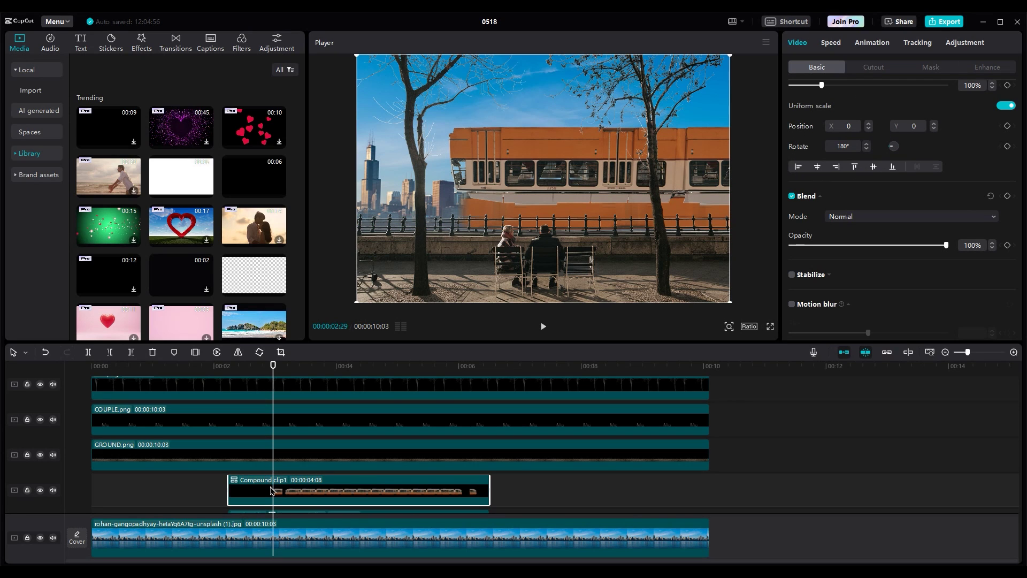
pyautogui.moveTo(272, 490); pyautogui.dragTo(272, 453)
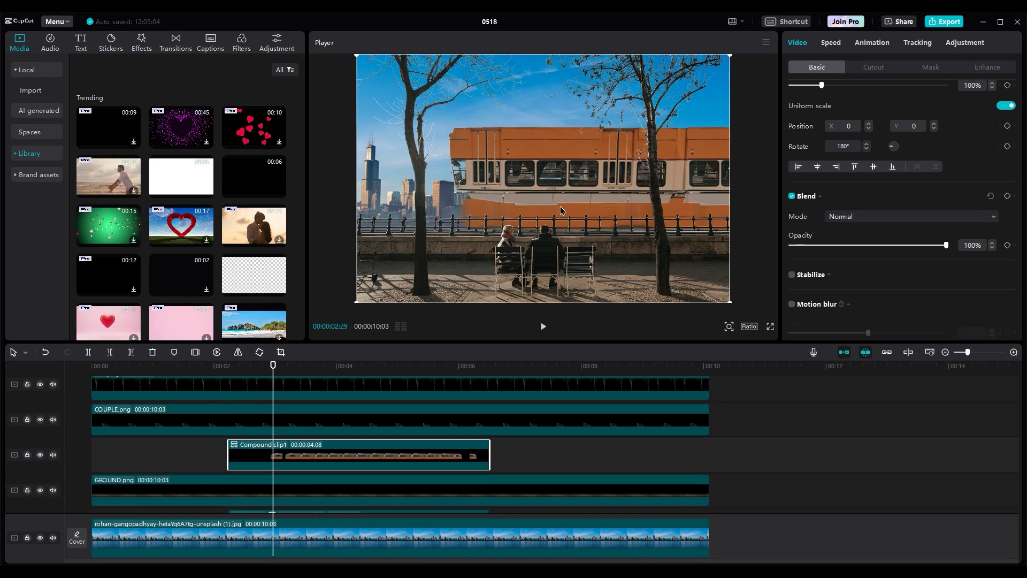
pyautogui.moveTo(561, 211); pyautogui.dragTo(587, 314)
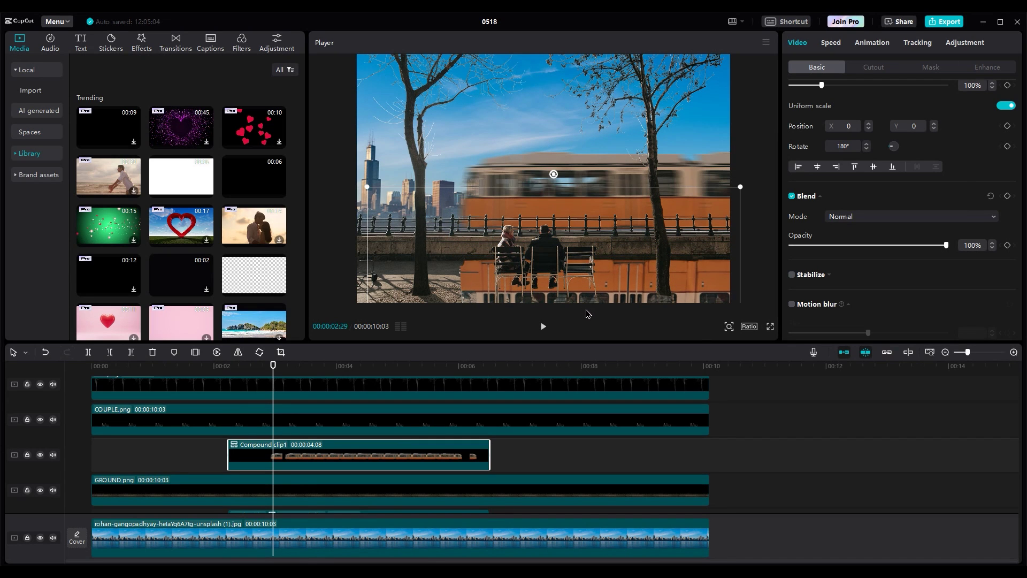
# - Set the copy's blend mode to Multiply and darken it with Curves
pyautogui.scroll(1, 875, 278)
pyautogui.click(897, 221)
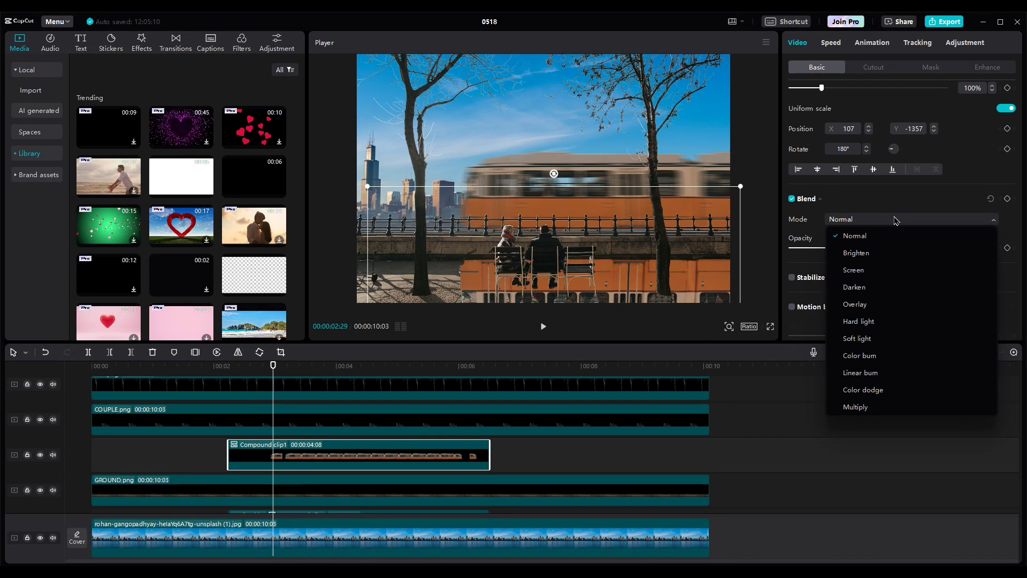
pyautogui.click(863, 407)
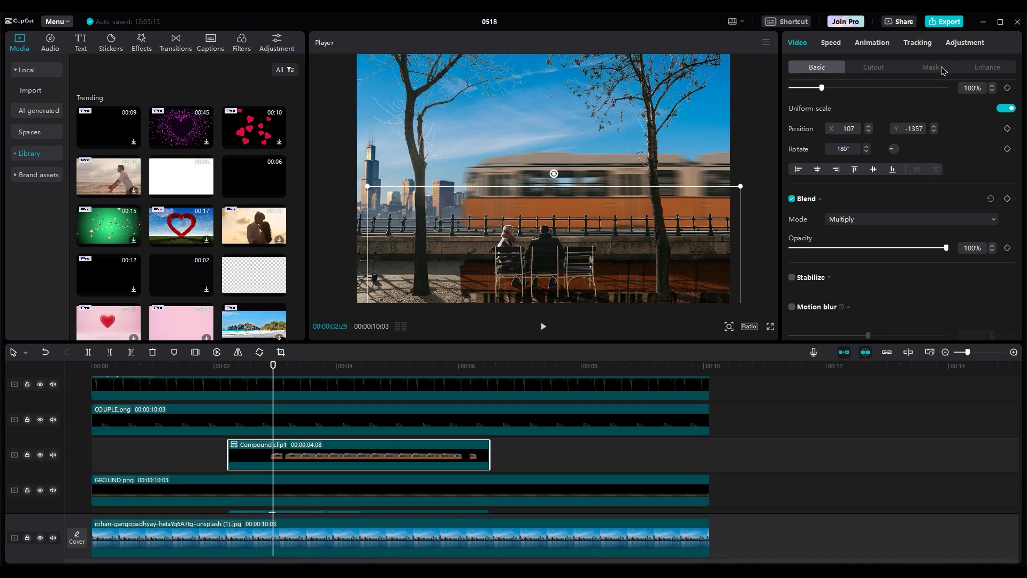
pyautogui.click(965, 47)
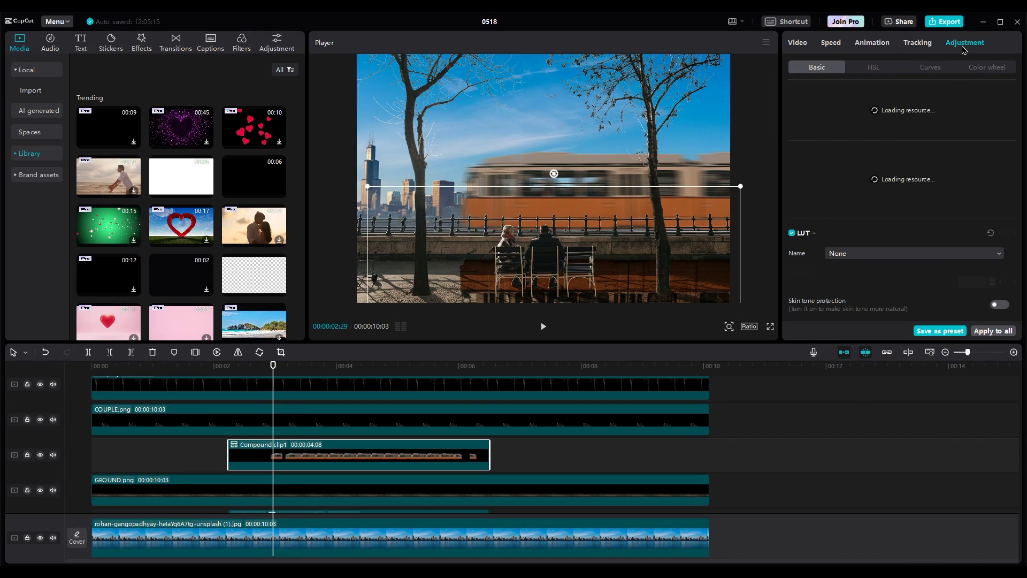
pyautogui.click(939, 69)
pyautogui.moveTo(1024, 180); pyautogui.dragTo(1026, 230)
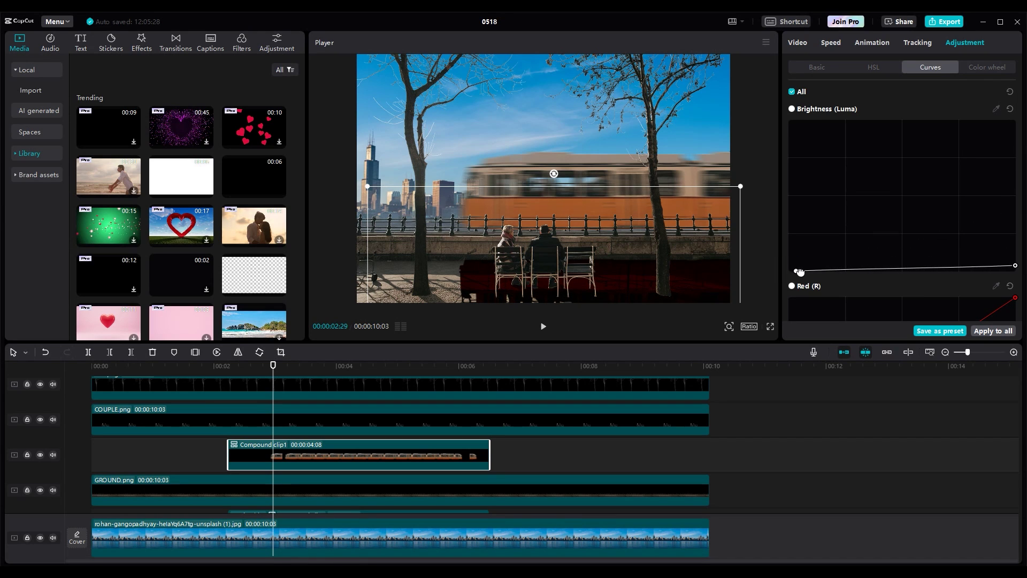
pyautogui.click(809, 67)
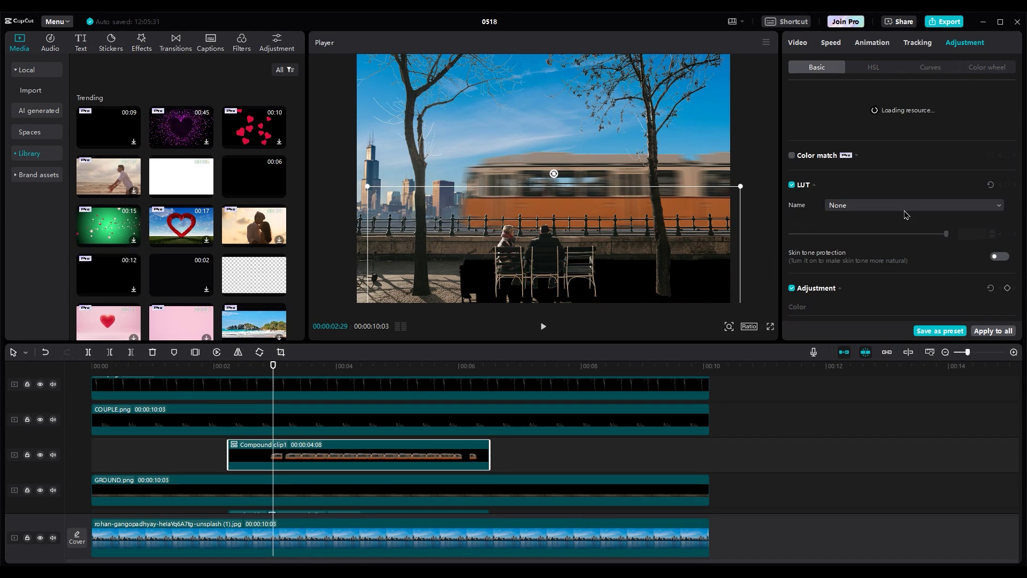
# - Squash the shadow to 42% height, nudge it under the train, and set 44% opacity
pyautogui.click(798, 43)
pyautogui.moveTo(825, 164); pyautogui.dragTo(811, 160)
pyautogui.moveTo(632, 276); pyautogui.dragTo(634, 272)
pyautogui.moveTo(811, 153); pyautogui.dragTo(804, 154)
pyautogui.moveTo(653, 267); pyautogui.dragTo(653, 262)
pyautogui.moveTo(867, 312); pyautogui.dragTo(854, 314)
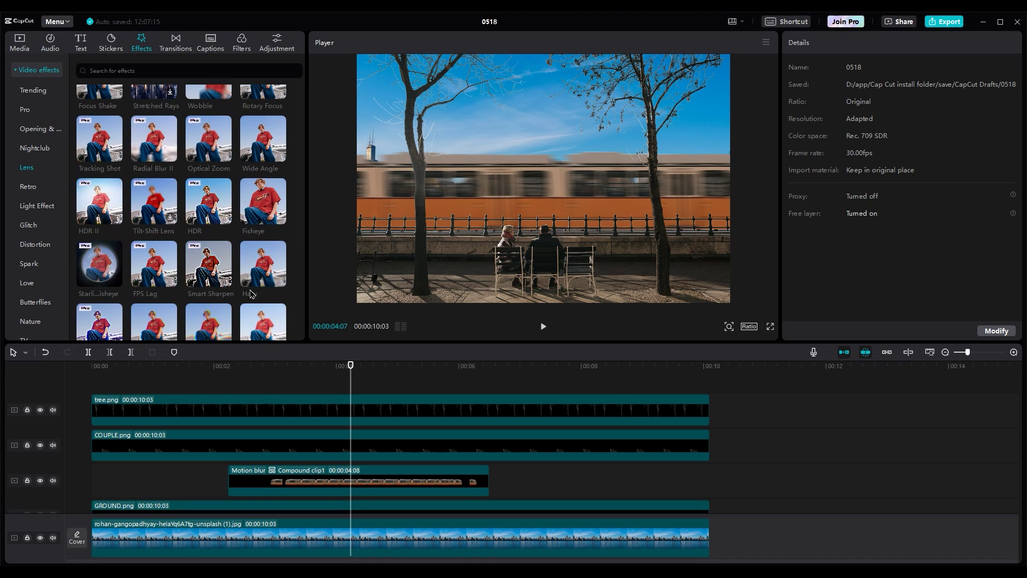
# - Add a Blur effect of strength 4 to the skyline and Motion Blur to the upper train
pyautogui.click(196, 375)
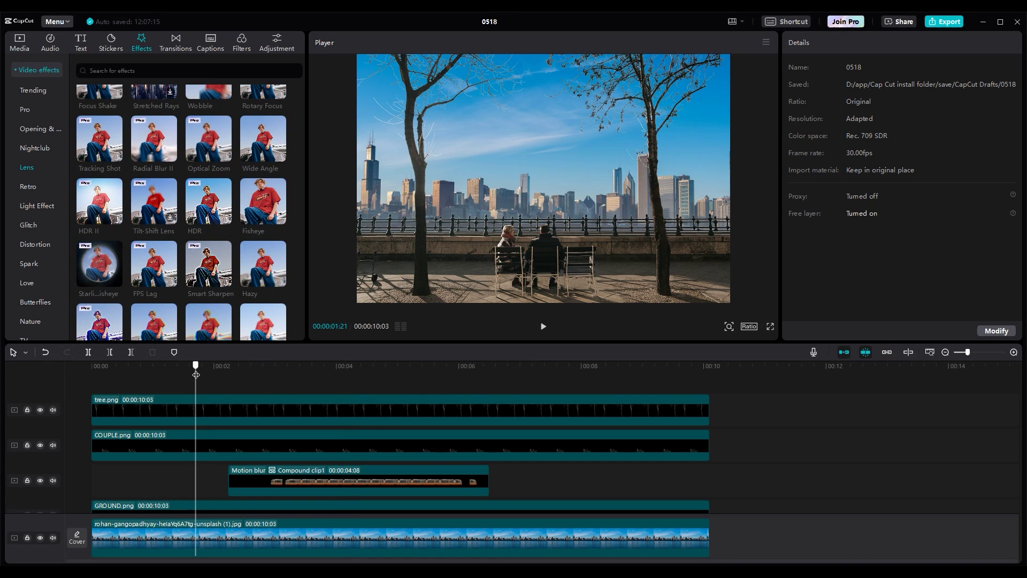
pyautogui.scroll(-3, 206, 250)
pyautogui.scroll(-1, 214, 261)
pyautogui.moveTo(213, 208); pyautogui.dragTo(169, 502)
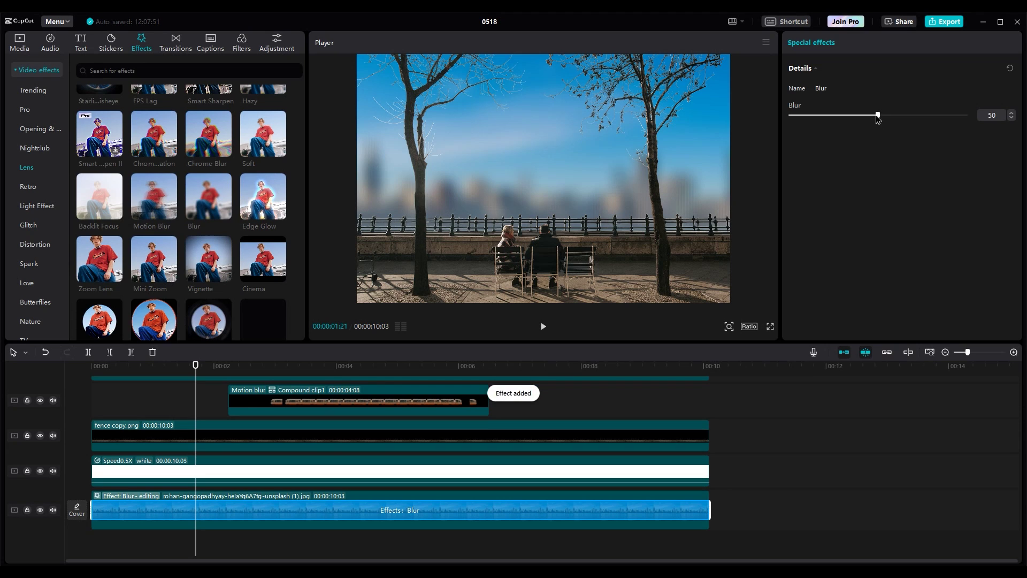
pyautogui.moveTo(878, 115); pyautogui.dragTo(797, 115)
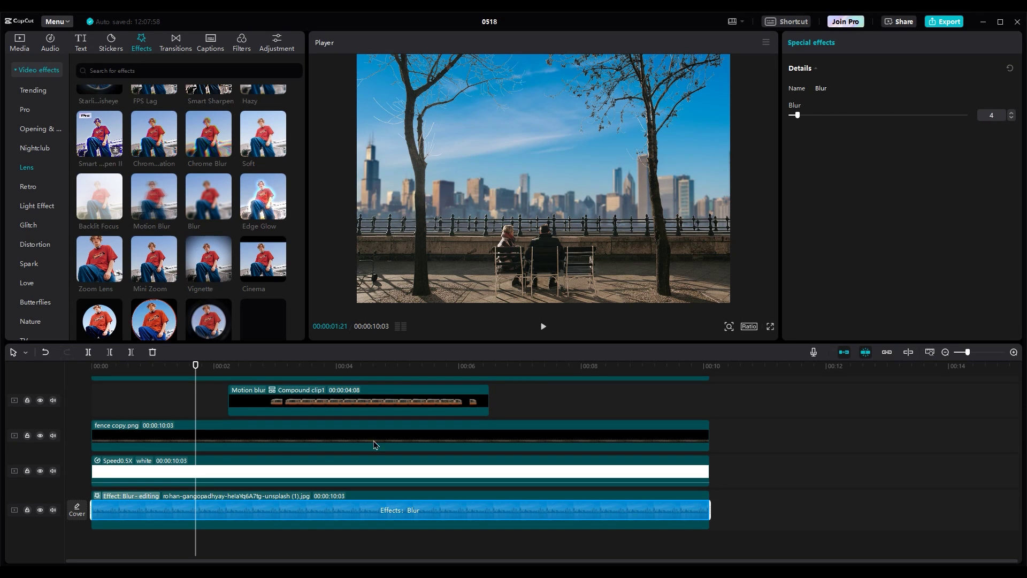
pyautogui.click(160, 412)
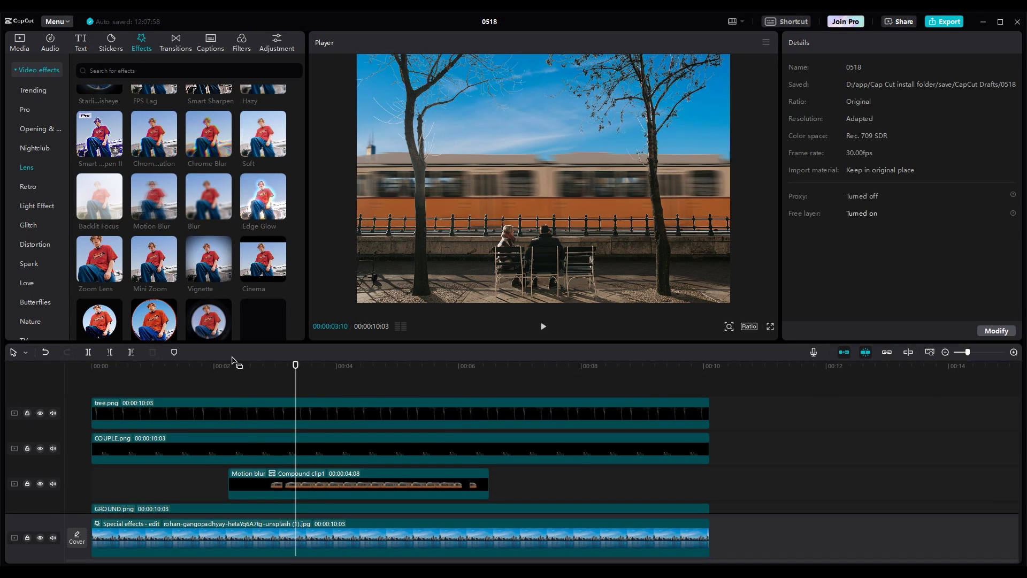
pyautogui.scroll(-2, 240, 434)
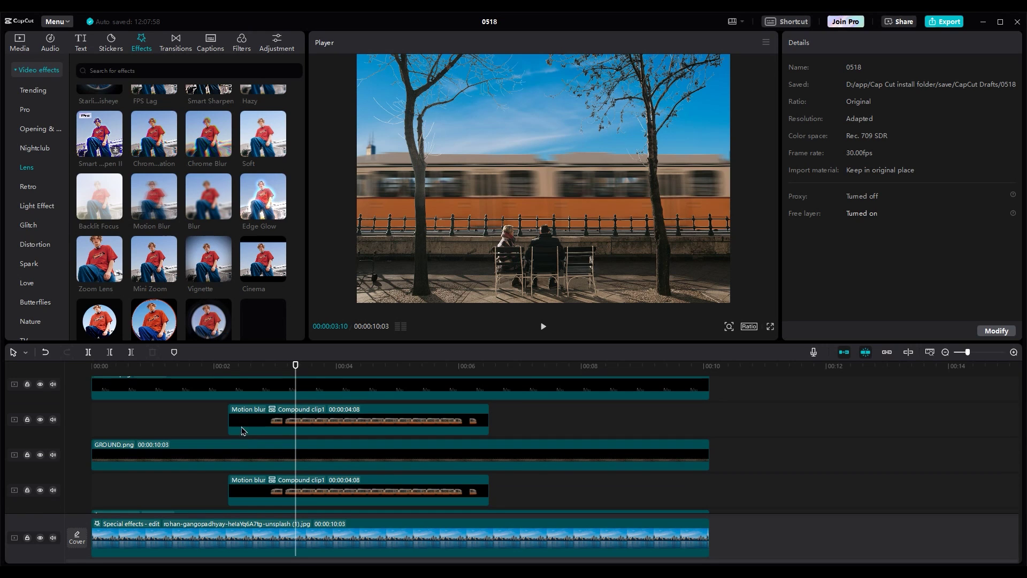
pyautogui.moveTo(237, 383); pyautogui.dragTo(250, 420)
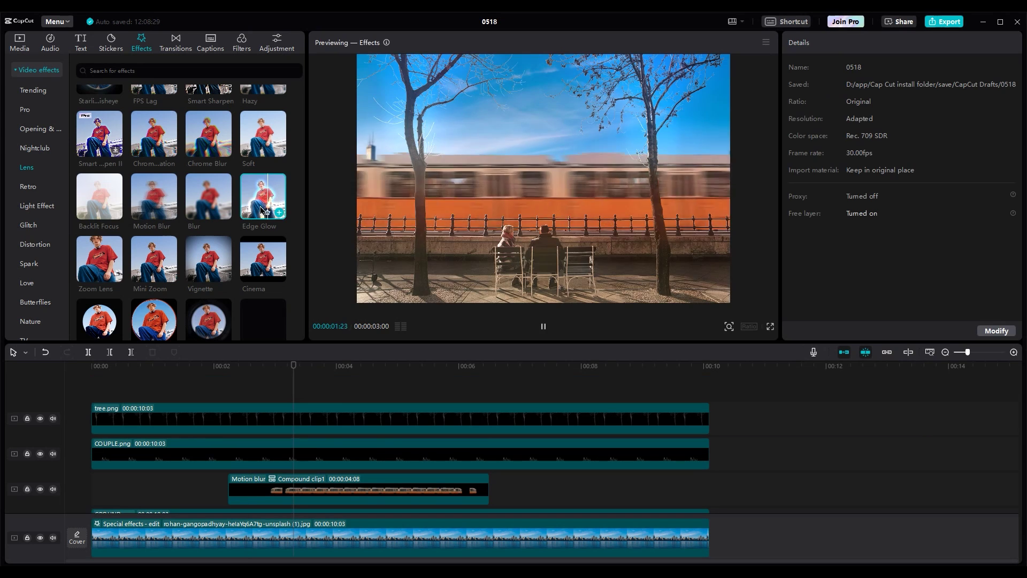
# - Add Edge Glow to the scene and lower its Glow to 6
pyautogui.moveTo(262, 196); pyautogui.dragTo(710, 412)
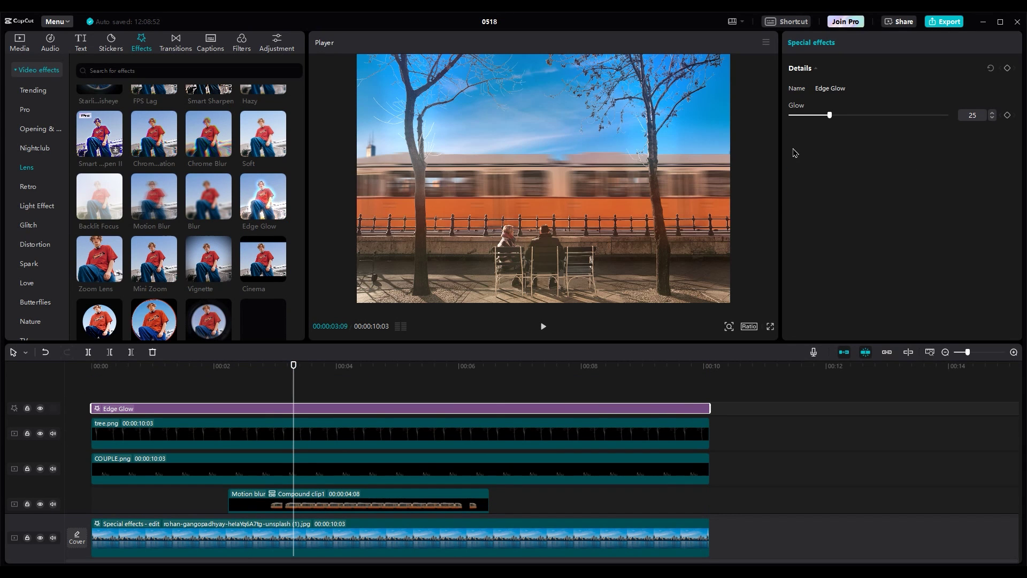
pyautogui.click(802, 115)
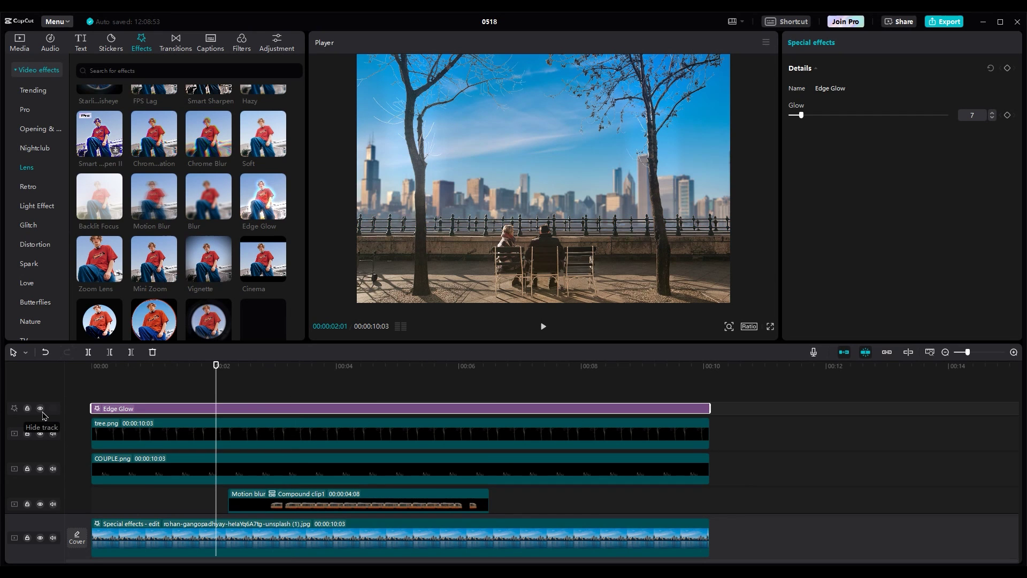
pyautogui.click(43, 411)
pyautogui.click(43, 412)
pyautogui.click(43, 411)
pyautogui.click(42, 412)
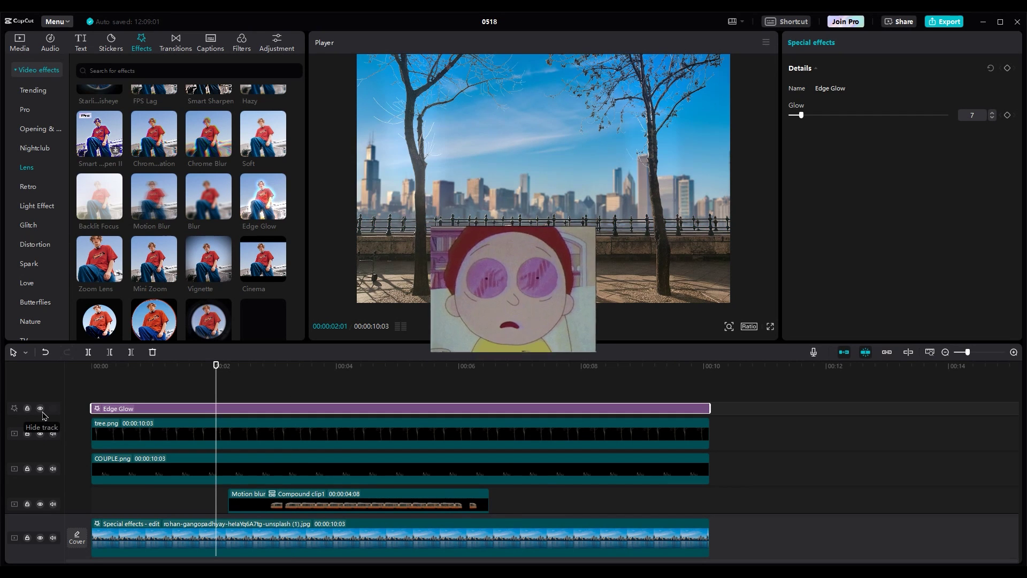
pyautogui.click(993, 119)
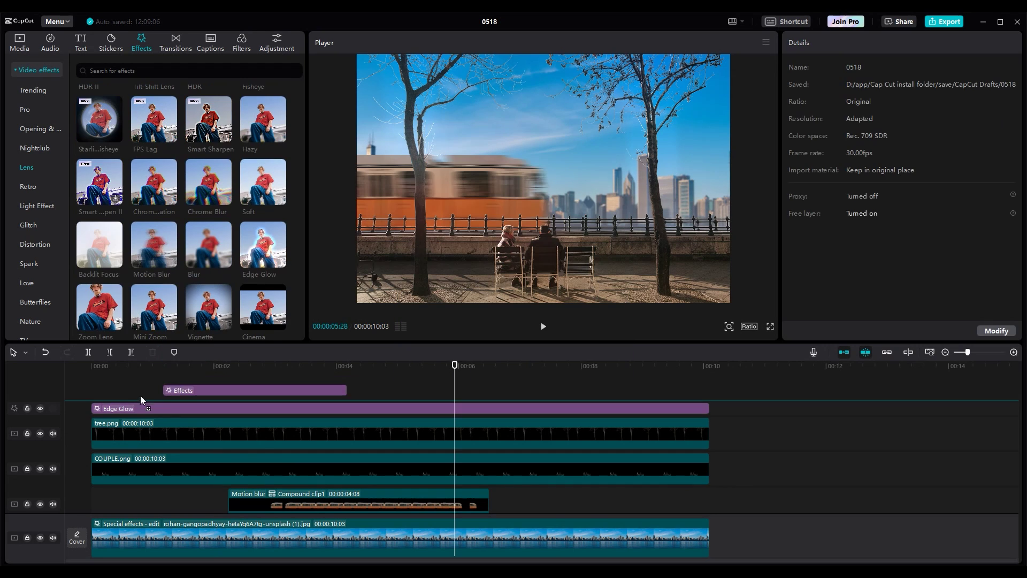
# - Add the Hazy effect above Edge Glow and stretch it to end at 00:10
pyautogui.moveTo(214, 390); pyautogui.dragTo(160, 408)
pyautogui.moveTo(275, 409); pyautogui.dragTo(705, 441)
pyautogui.moveTo(710, 405); pyautogui.dragTo(704, 403)
pyautogui.moveTo(814, 116); pyautogui.dragTo(808, 118)
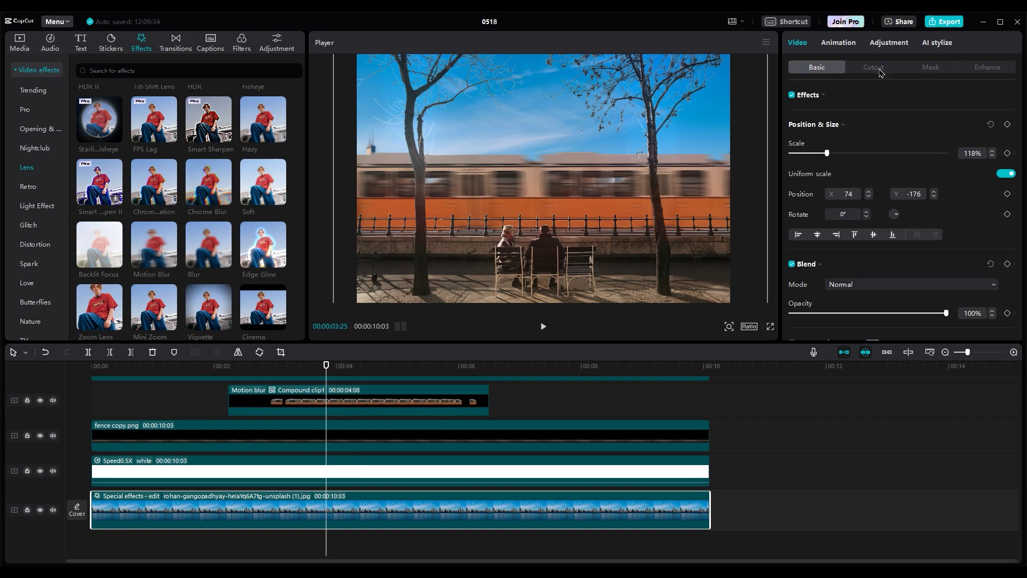
# - Grade the city background with contrast -16, shadows 14, clarity 37 and a light vignette
pyautogui.click(197, 366)
pyautogui.click(890, 42)
pyautogui.scroll(-5, 890, 187)
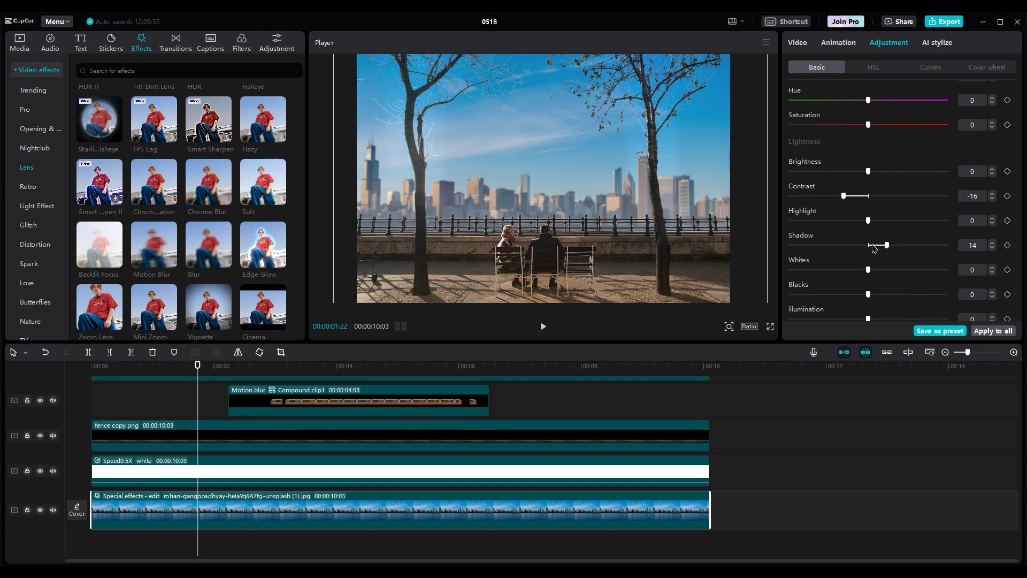
pyautogui.moveTo(869, 319)
pyautogui.mouseDown()
pyautogui.moveTo(950, 319)
pyautogui.moveTo(843, 321)
pyautogui.moveTo(877, 325)
pyautogui.mouseUp()
pyautogui.scroll(-3, 867, 310)
pyautogui.moveTo(791, 241); pyautogui.dragTo(948, 244)
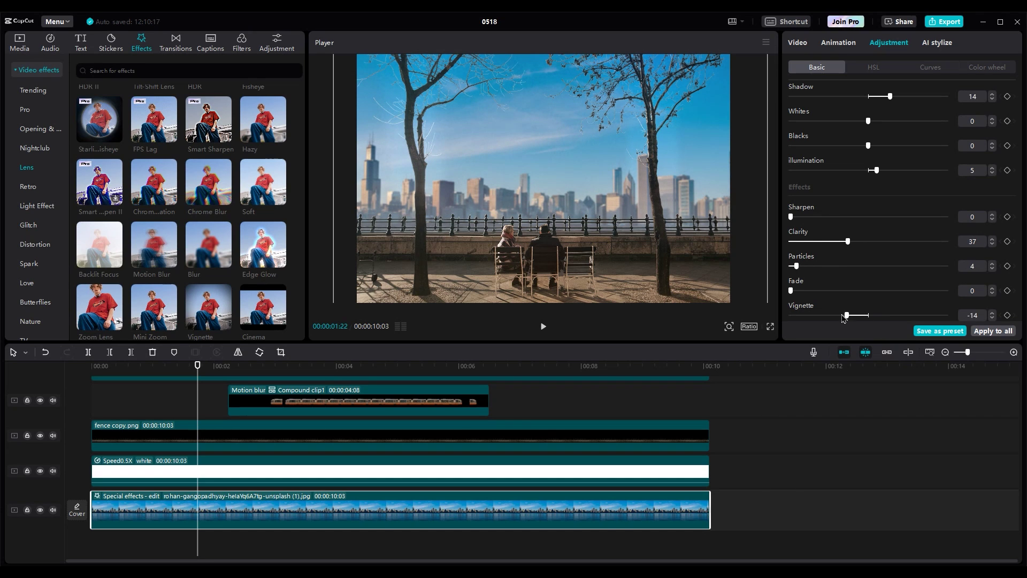
pyautogui.moveTo(844, 317); pyautogui.dragTo(873, 316)
pyautogui.scroll(5, 229, 424)
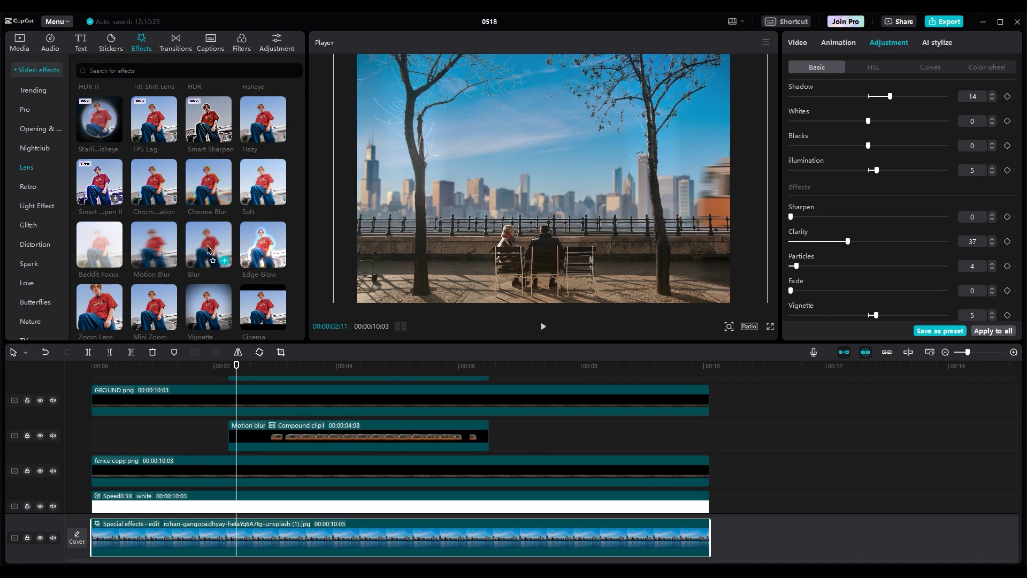
# - Apply a Blur effect to the fence copy.png layer and preview it from about 1.5 seconds
pyautogui.moveTo(209, 249); pyautogui.dragTo(212, 472)
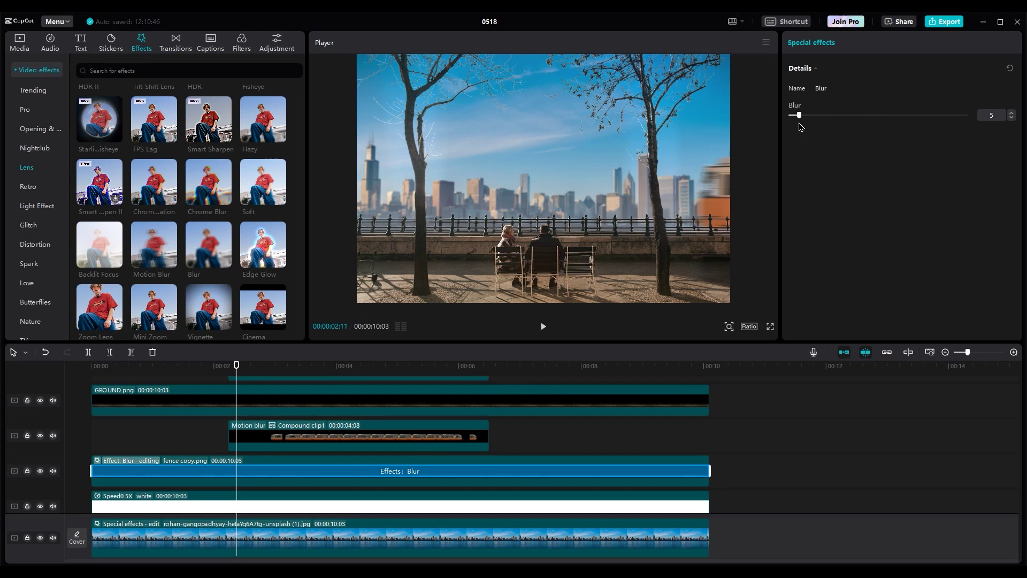
pyautogui.click(187, 438)
pyautogui.press('space')
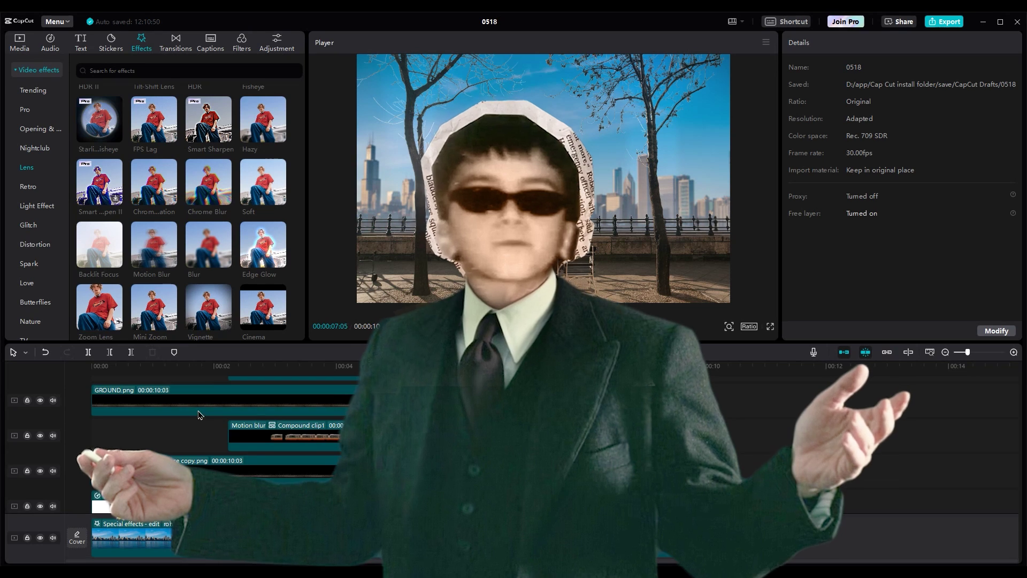
pyautogui.scroll(1, 218, 378)
# - Replay the Motion blur train section and bring up the lower train clip's speed settings
pyautogui.click(218, 378)
pyautogui.click(280, 407)
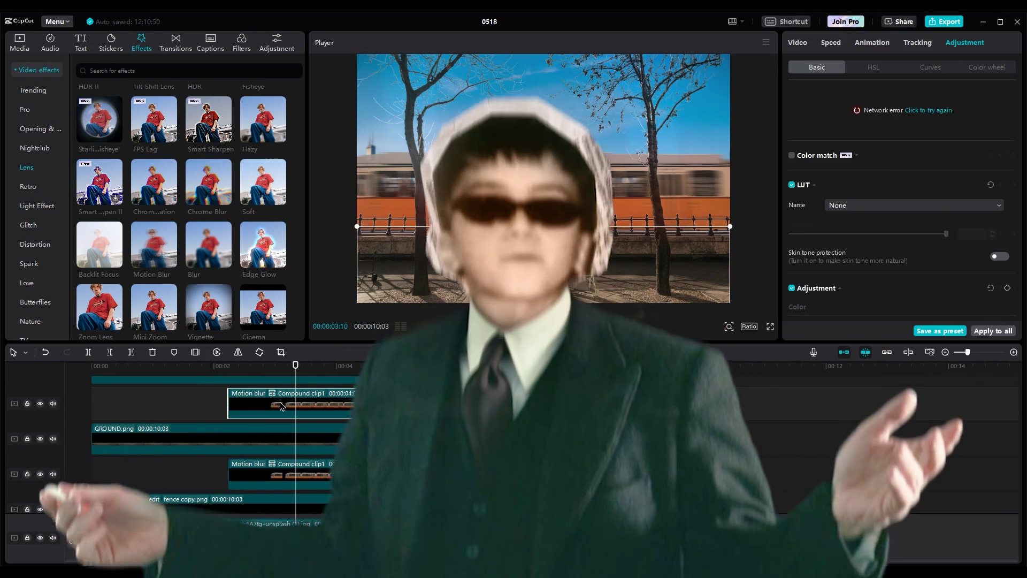
pyautogui.click(280, 475)
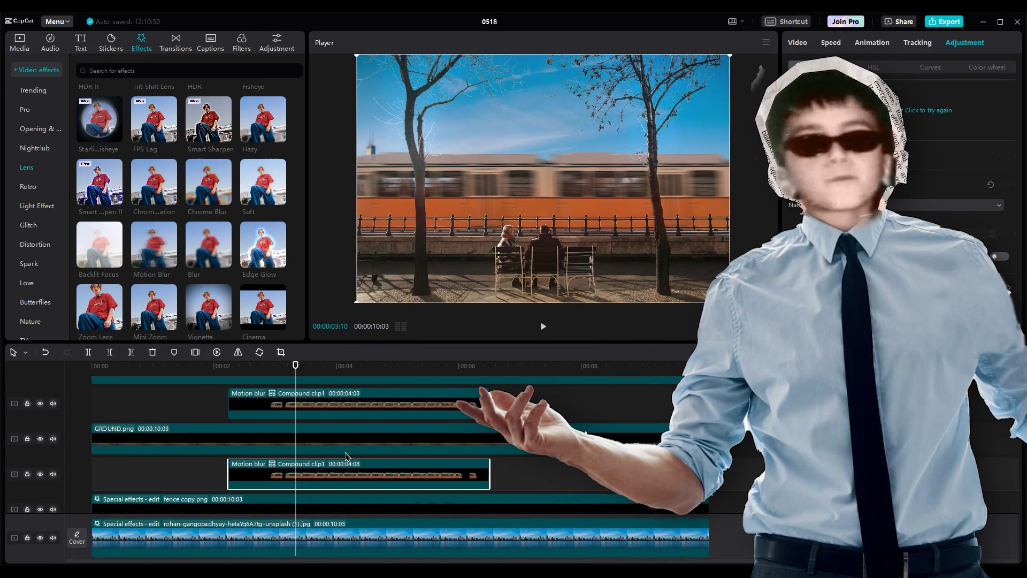
pyautogui.click(831, 43)
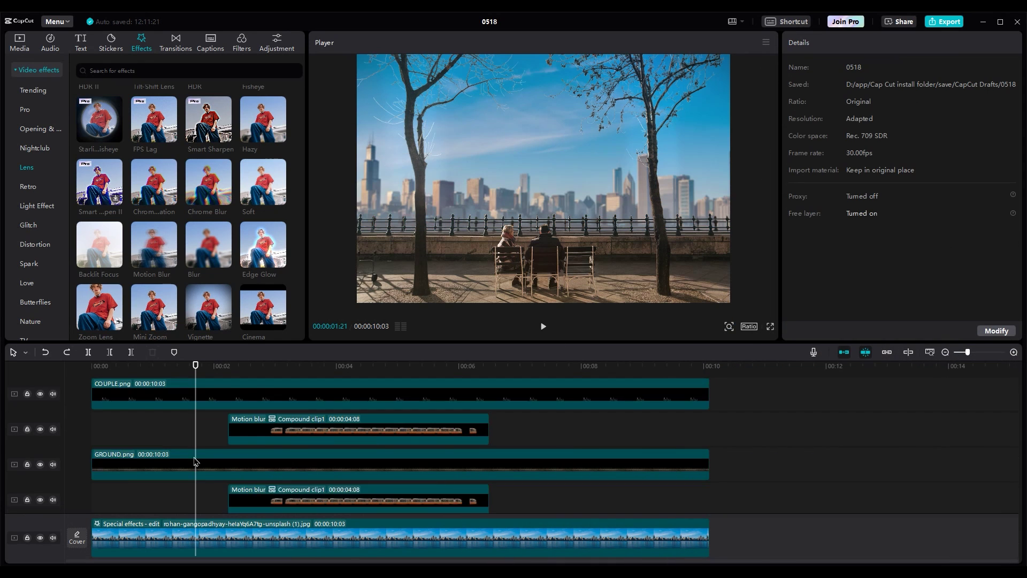
pyautogui.scroll(3, 195, 462)
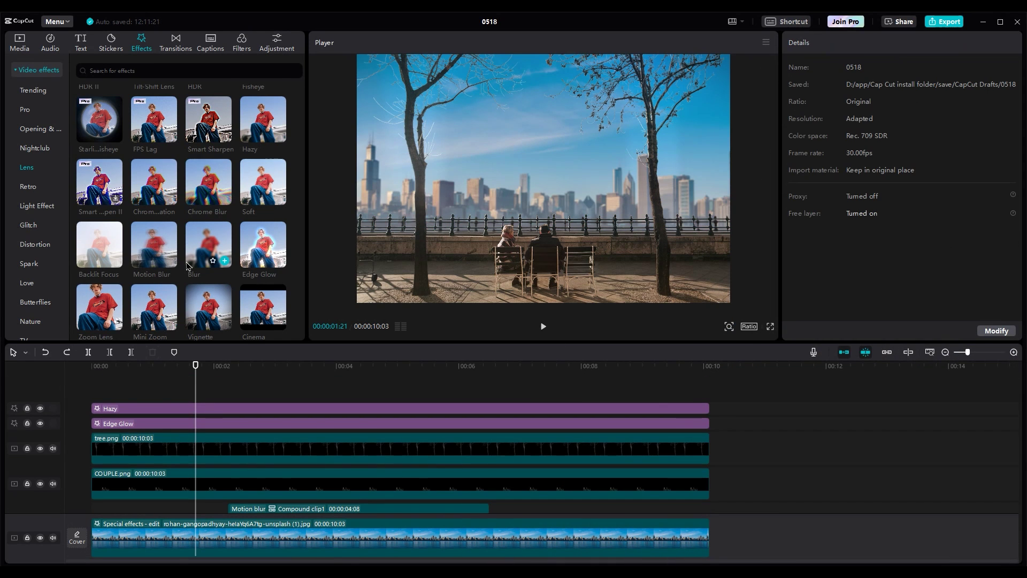
# - Add a Zoom Lens effect stretched to the end of the scene and reduce its range
pyautogui.scroll(-3, 187, 266)
pyautogui.moveTo(100, 211); pyautogui.dragTo(140, 408)
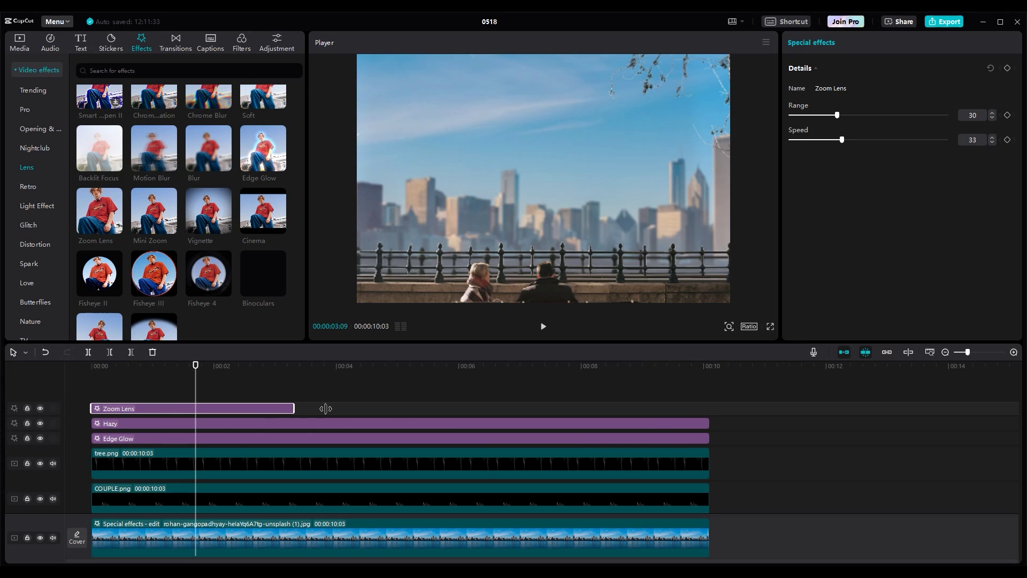
pyautogui.moveTo(325, 409); pyautogui.dragTo(710, 408)
pyautogui.moveTo(812, 115); pyautogui.dragTo(796, 115)
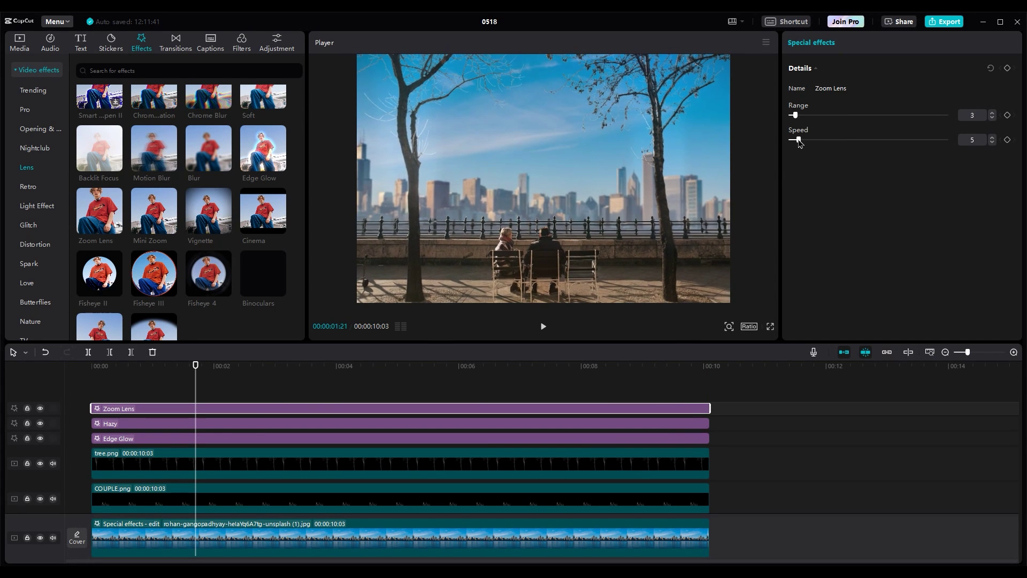
pyautogui.click(47, 388)
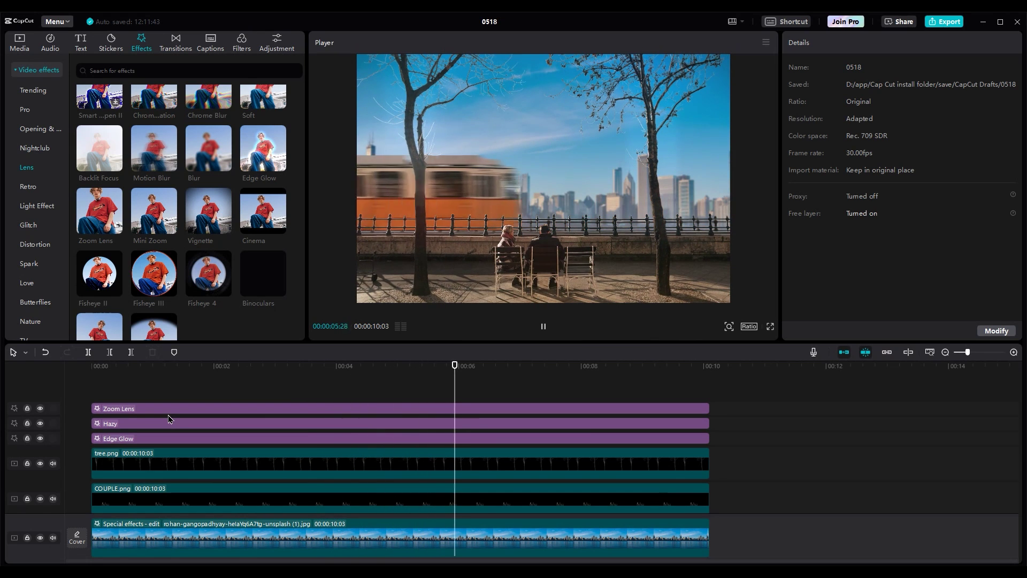
# - Slide the Zoom Lens clip so it starts at about the 2-second mark
pyautogui.click(187, 410)
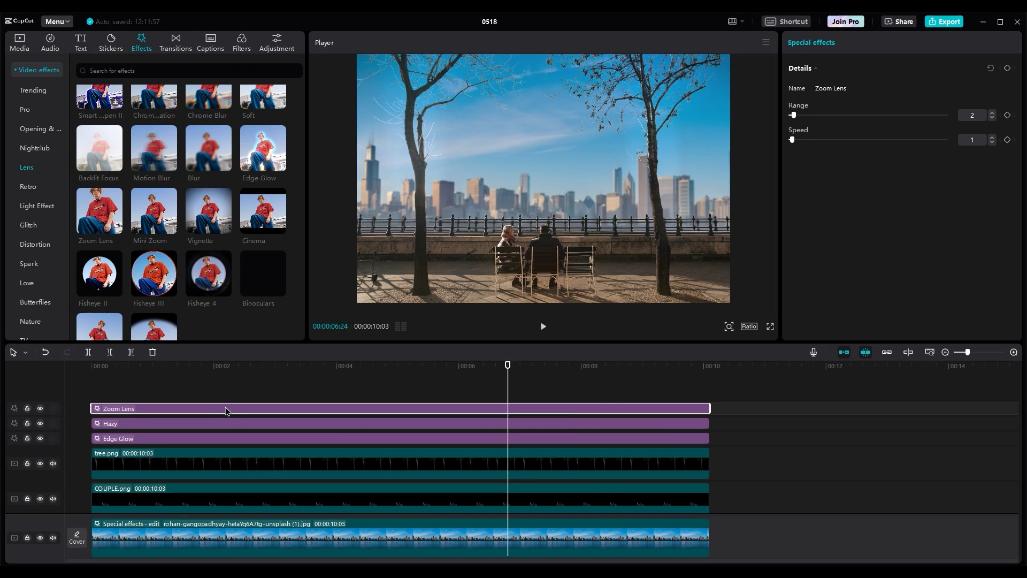
pyautogui.moveTo(226, 411); pyautogui.dragTo(298, 411)
pyautogui.click(153, 389)
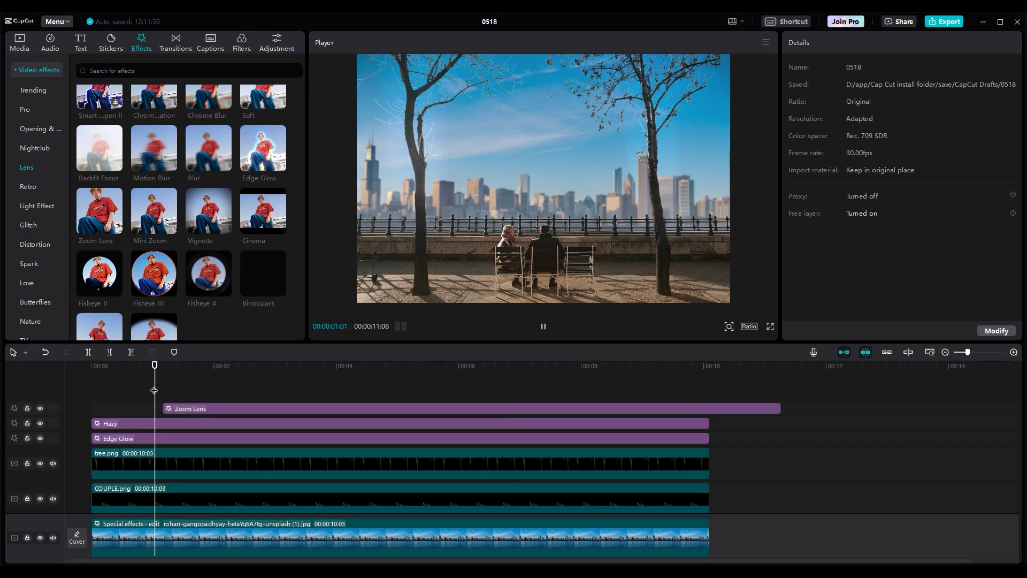
pyautogui.moveTo(270, 415); pyautogui.dragTo(405, 416)
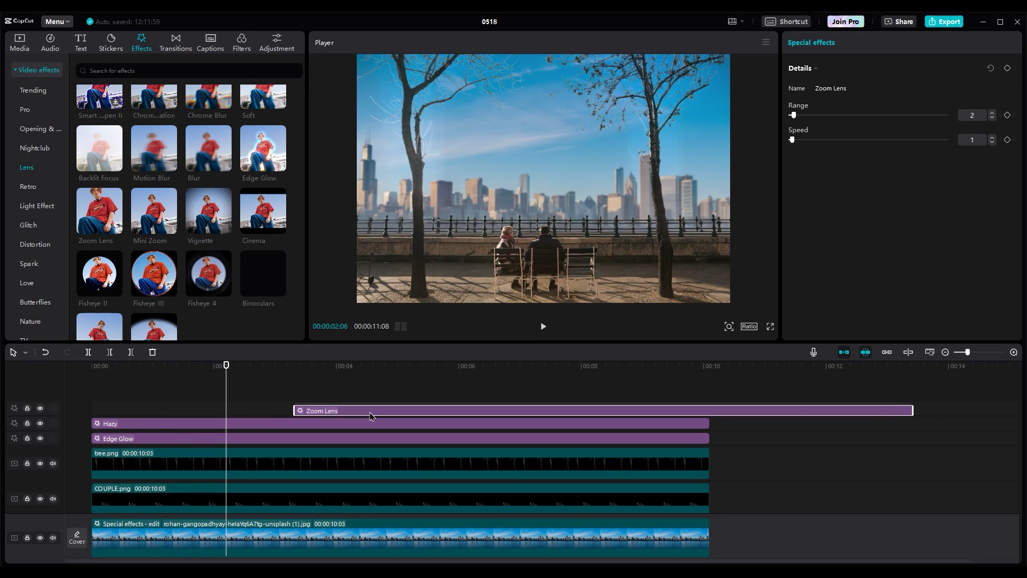
pyautogui.click(215, 387)
pyautogui.moveTo(312, 412); pyautogui.dragTo(224, 413)
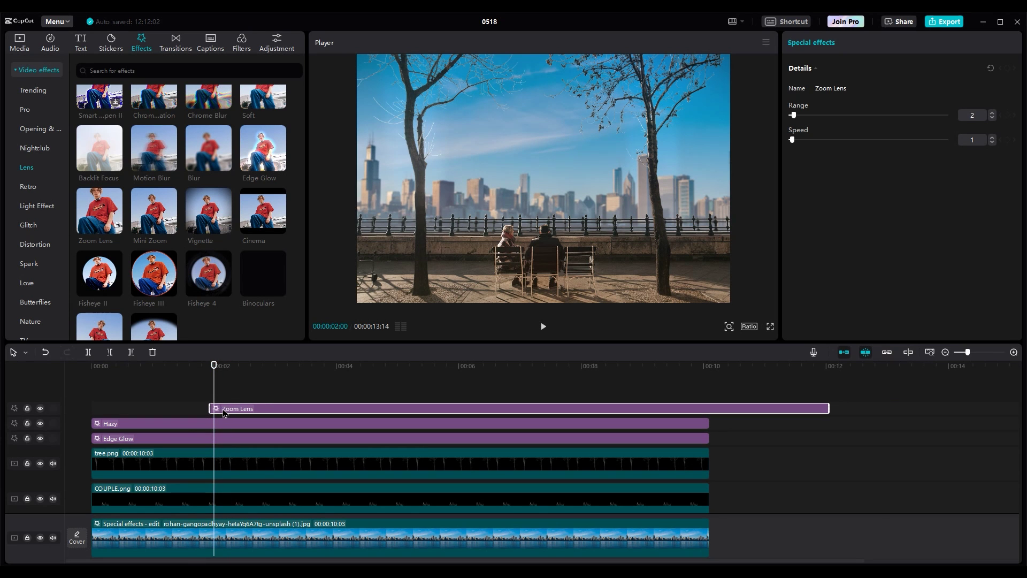
pyautogui.click(185, 394)
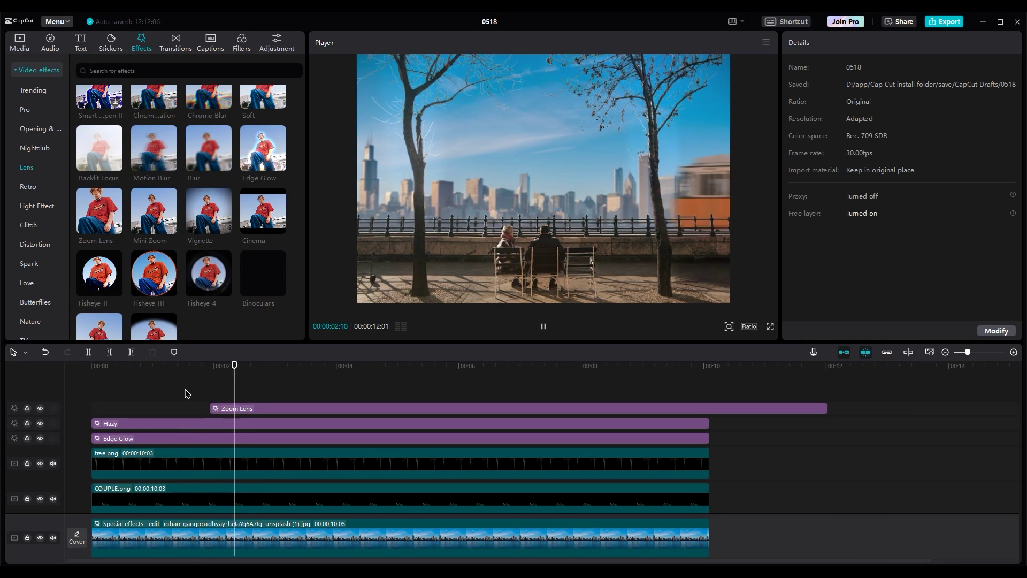